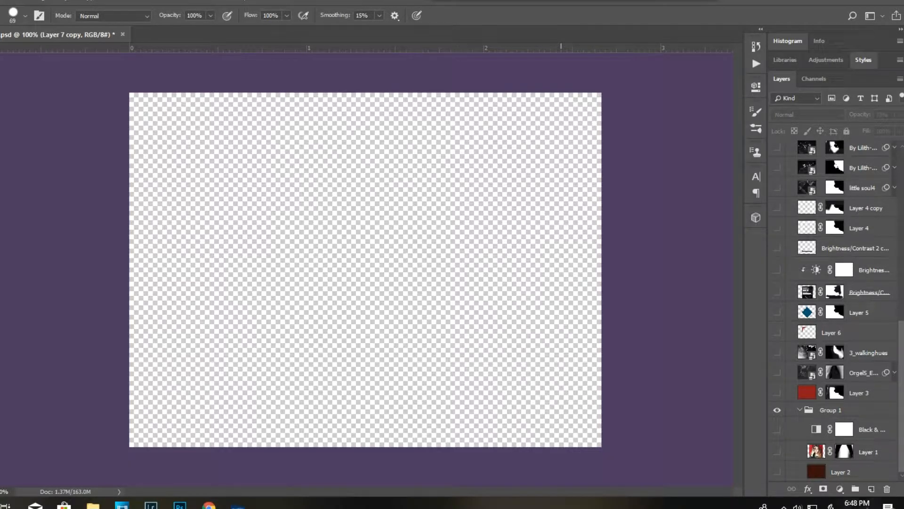
# Disable Layer 1's mask and make the full portrait photo visible
pyautogui.rightClick(845, 453)
pyautogui.click(846, 349)
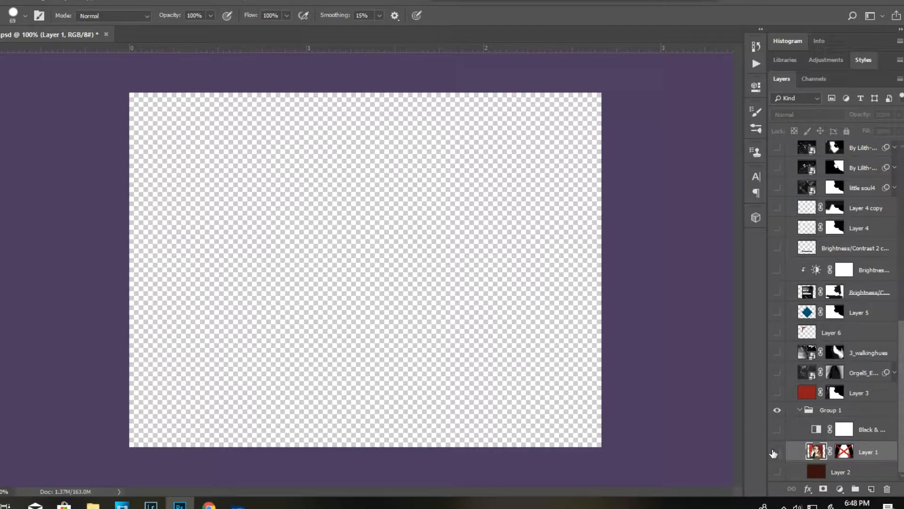
pyautogui.click(775, 452)
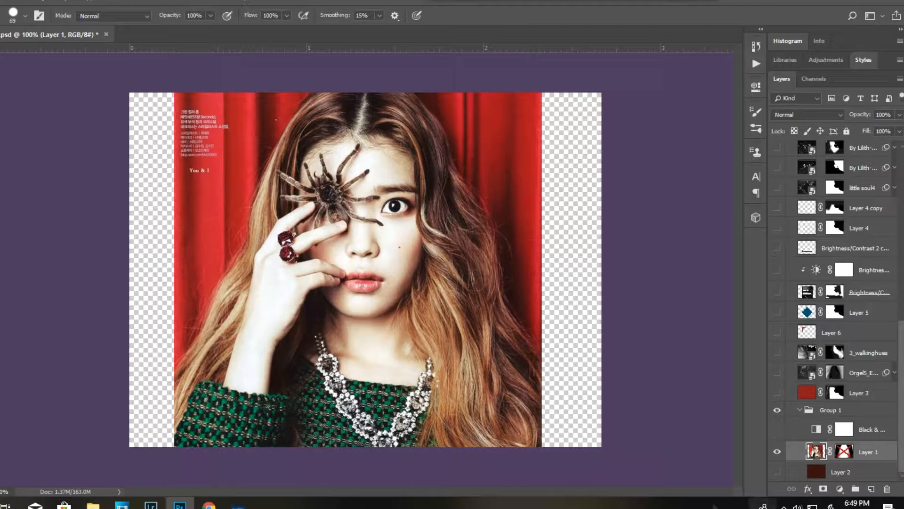
pyautogui.press('v')
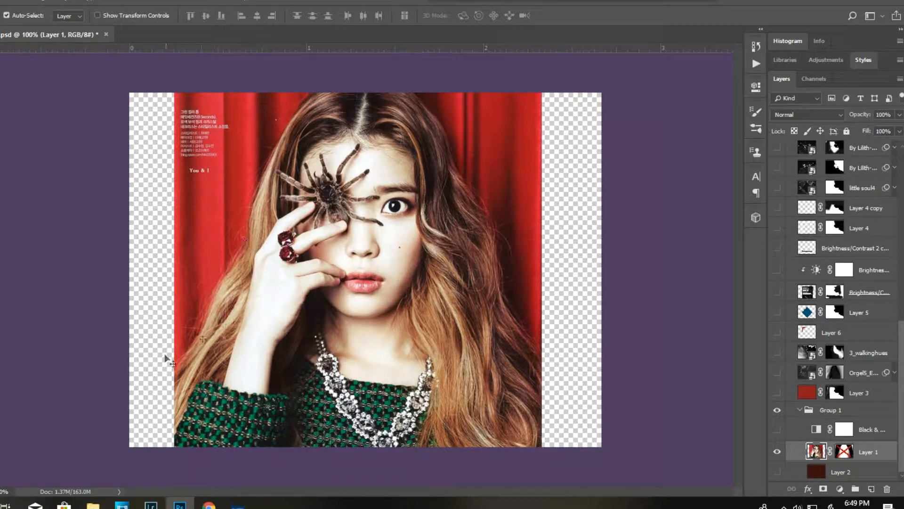
# Show the dark brown Layer 2 and check it alone by hiding Layer 1 and showing it again
pyautogui.click(777, 472)
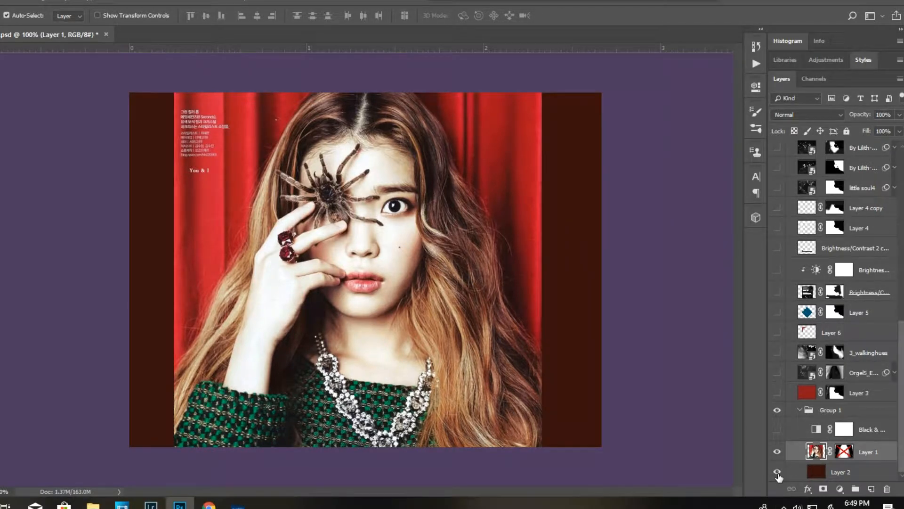
pyautogui.click(852, 472)
pyautogui.click(777, 452)
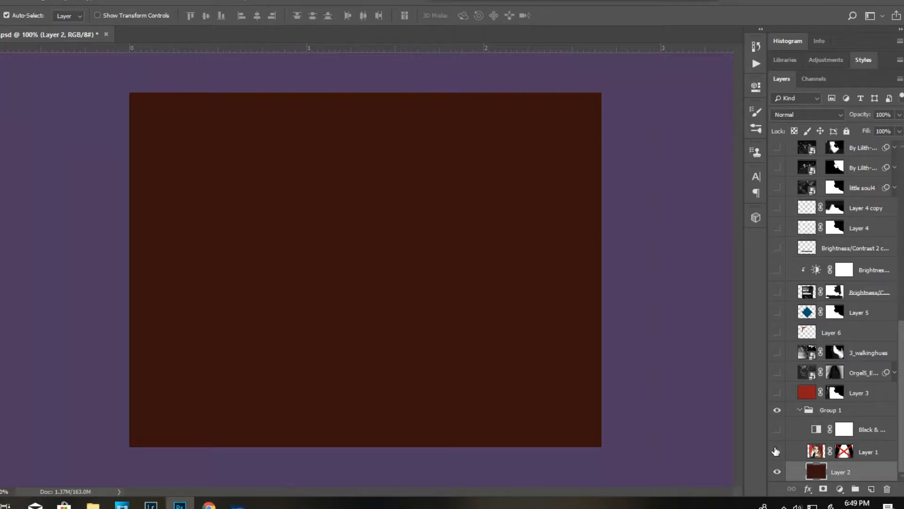
pyautogui.click(777, 452)
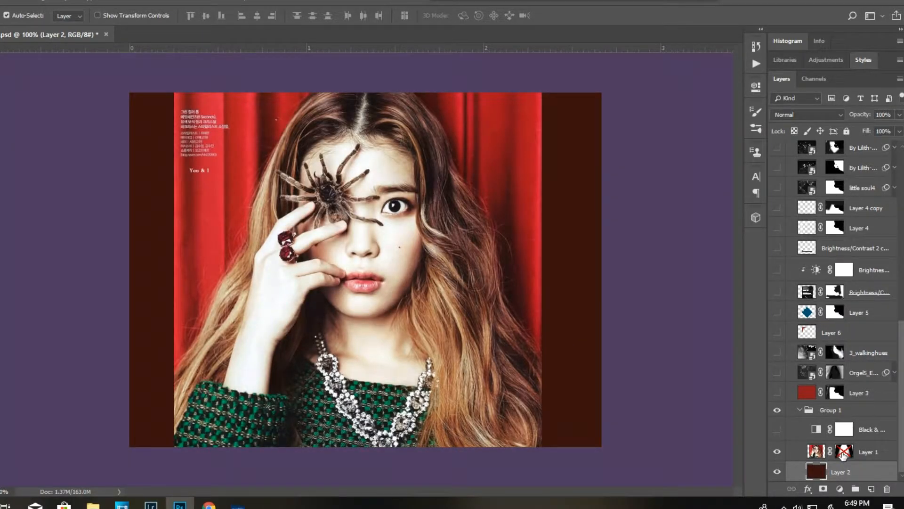
# Re-enable Layer 1's mask and show the Black & White adjustment layer above it
pyautogui.keyDown('shift'); pyautogui.click(843, 452); pyautogui.keyUp('shift')
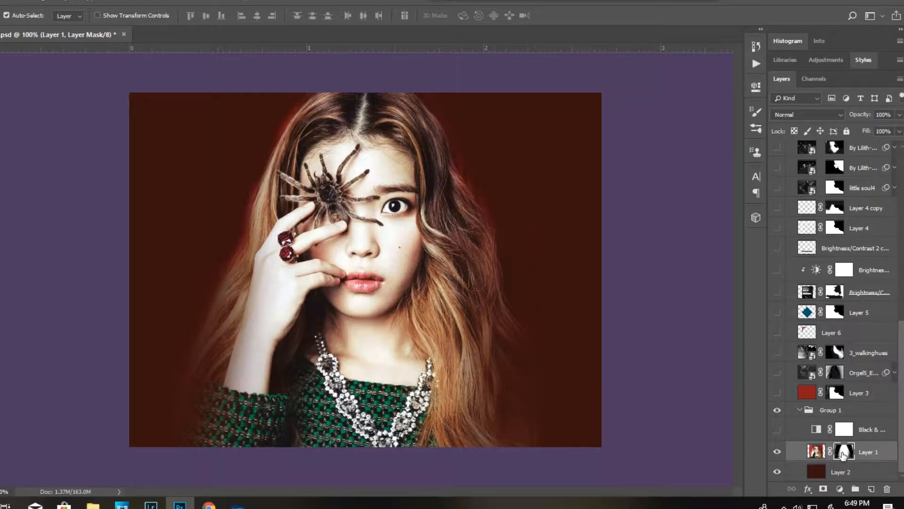
pyautogui.click(777, 435)
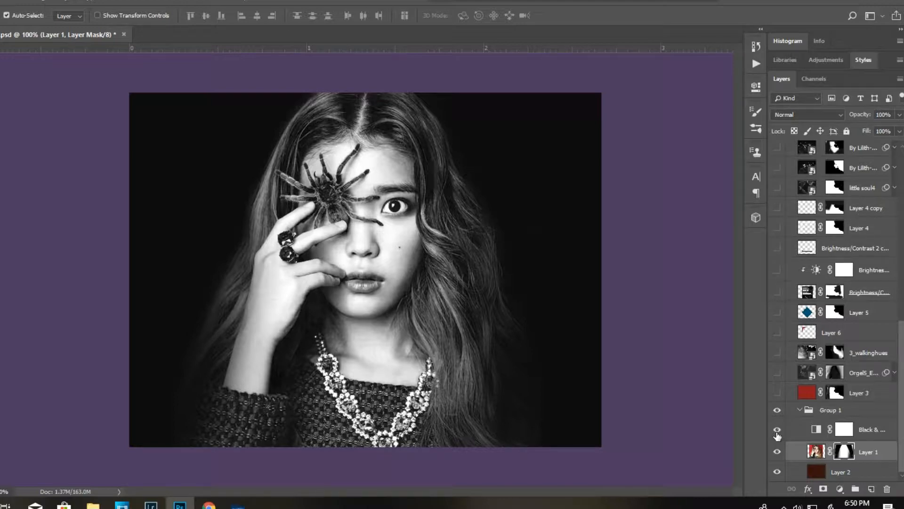
# Disable the layer mask on the red Layer 3 and make the layer visible
pyautogui.rightClick(832, 396)
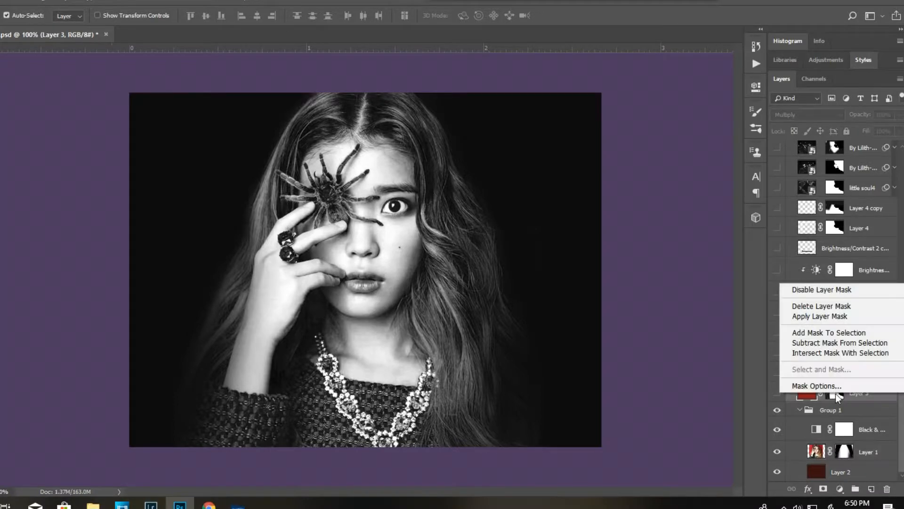
pyautogui.click(829, 292)
pyautogui.click(777, 393)
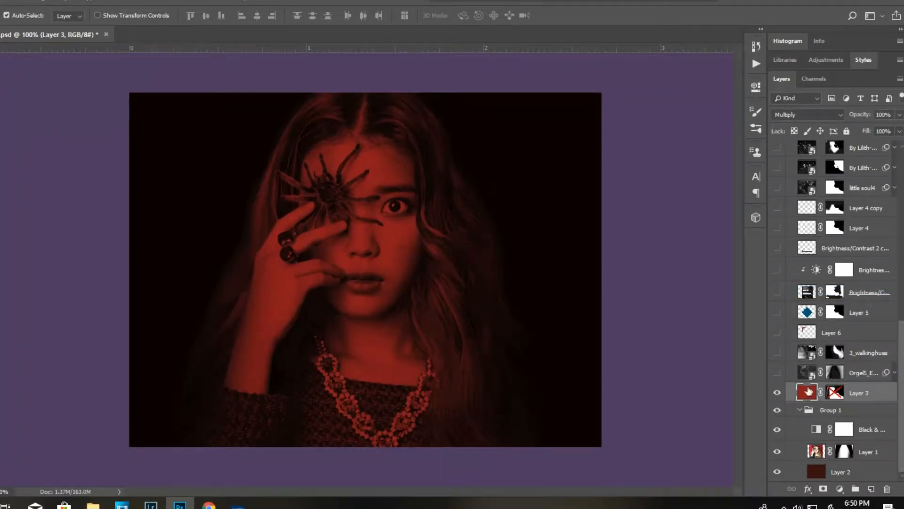
# Preview Layer 3 in Normal blend mode and return it to Multiply
pyautogui.click(811, 116)
pyautogui.click(810, 121)
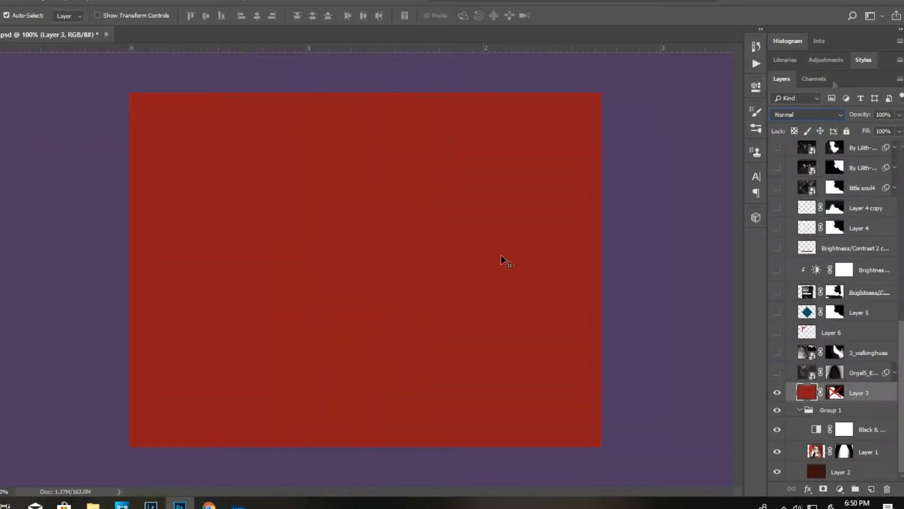
pyautogui.click(815, 114)
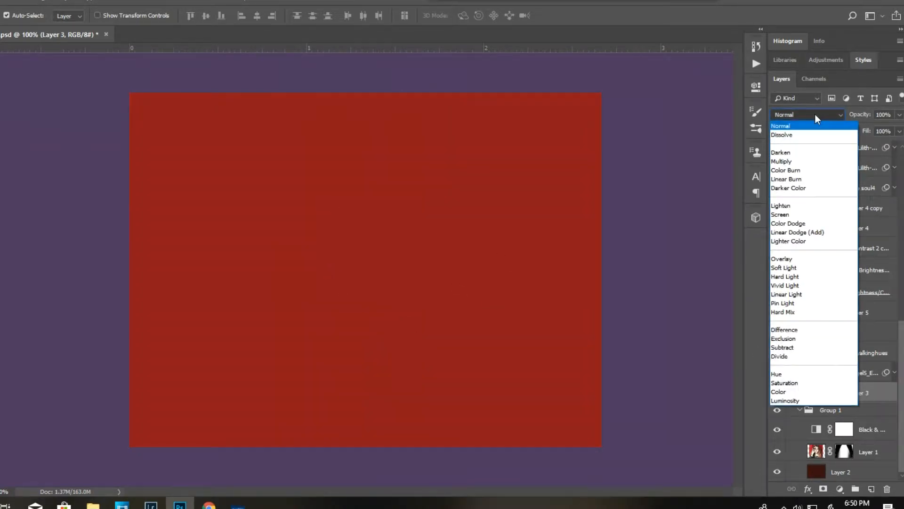
pyautogui.click(800, 161)
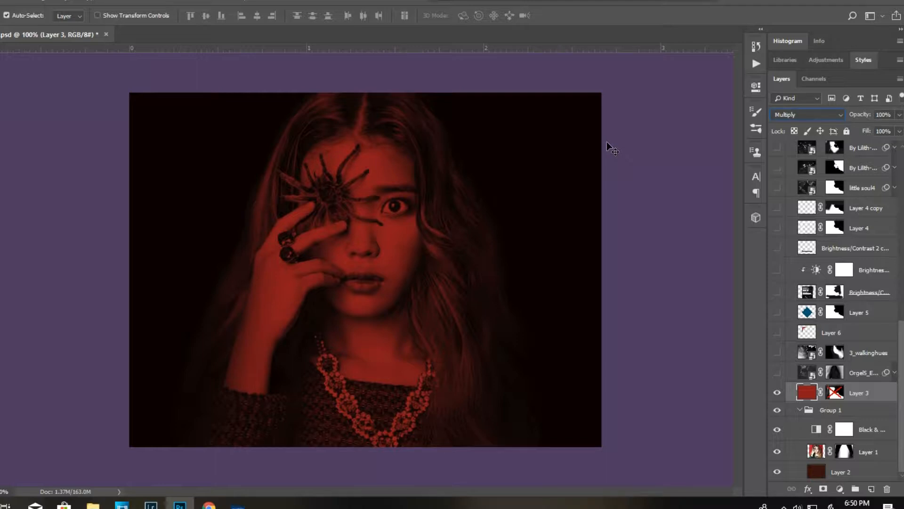
# Disable the layer mask on the OrgelS_Elflover21 texture and make the layer visible
pyautogui.rightClick(836, 374)
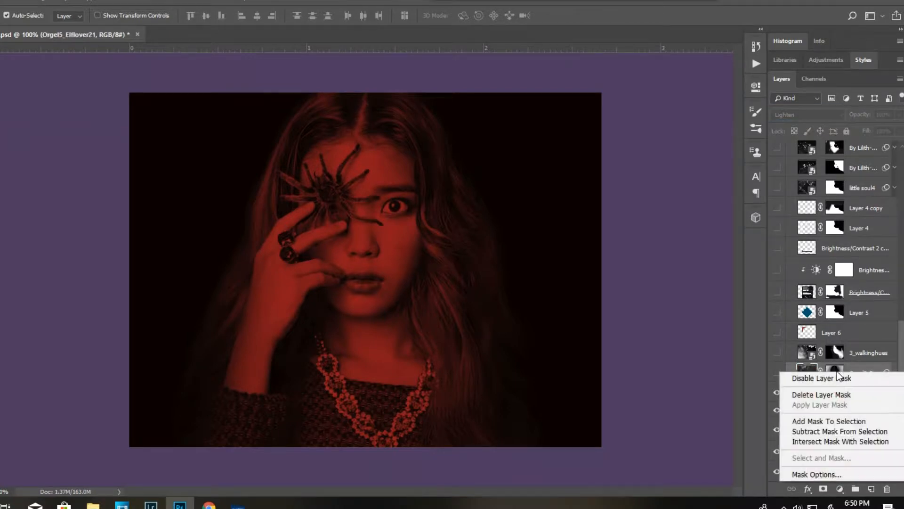
pyautogui.click(880, 335)
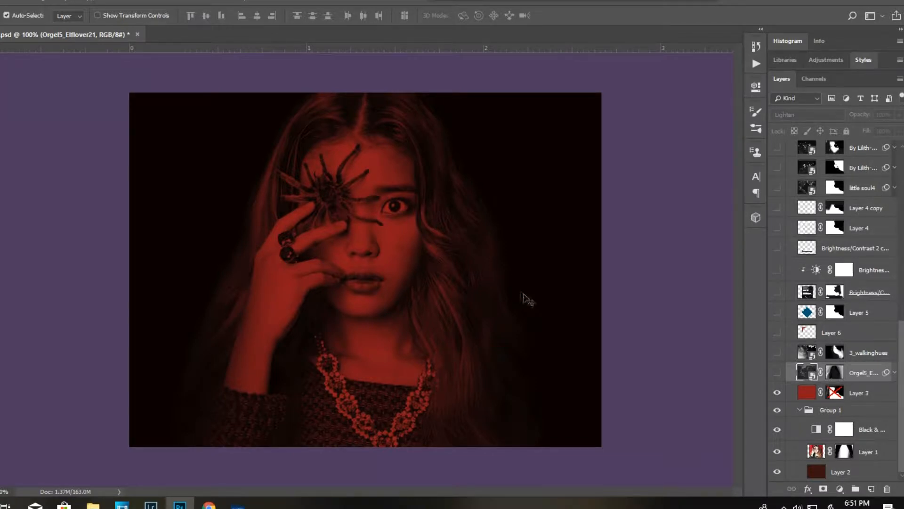
pyautogui.rightClick(836, 372)
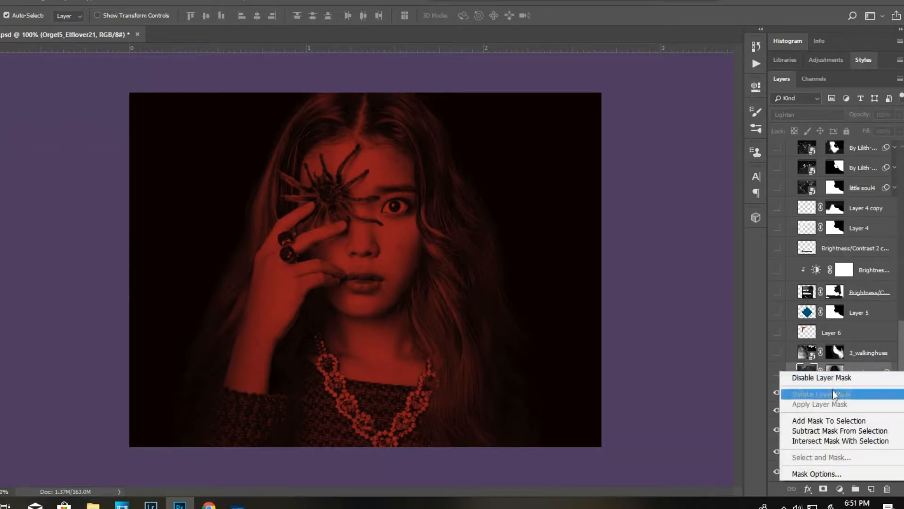
pyautogui.click(828, 377)
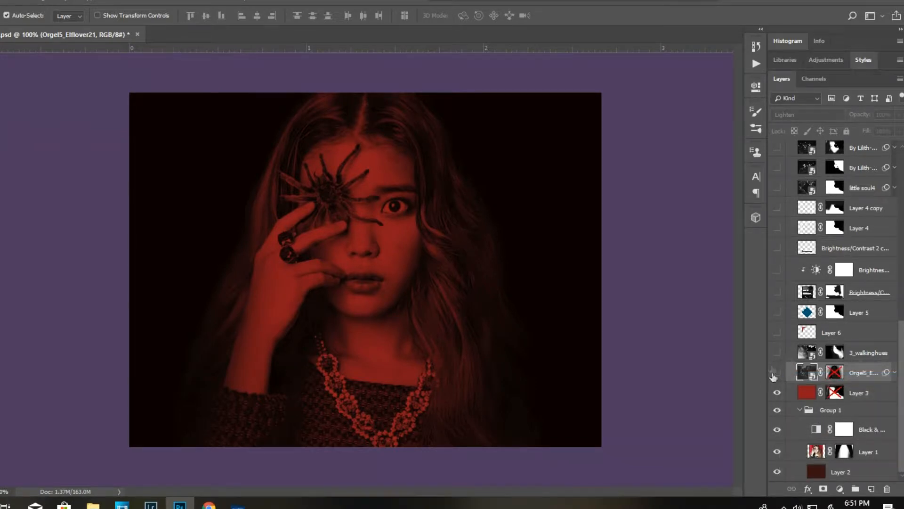
pyautogui.click(774, 372)
# Compare the OrgelS_Elflover21 texture in Normal and Lighten blend modes, set it to Screen, and re-enable its layer mask
pyautogui.click(809, 120)
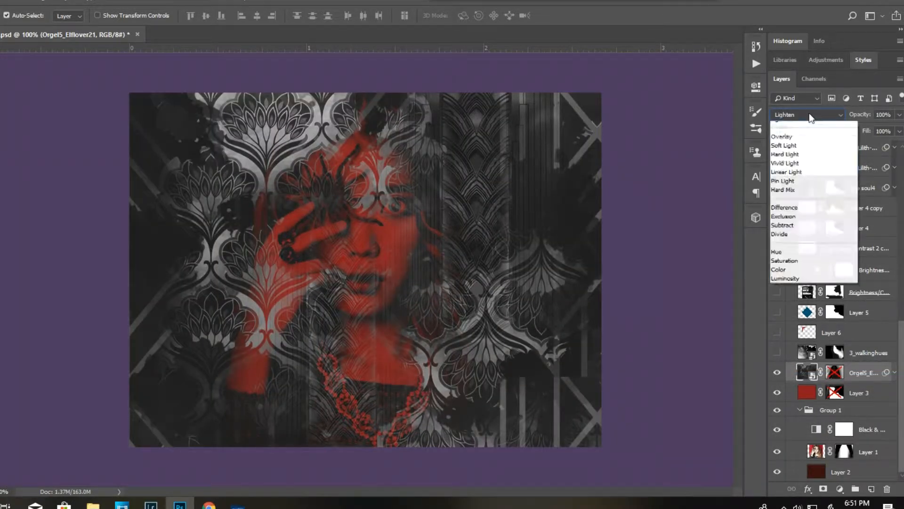
pyautogui.click(785, 128)
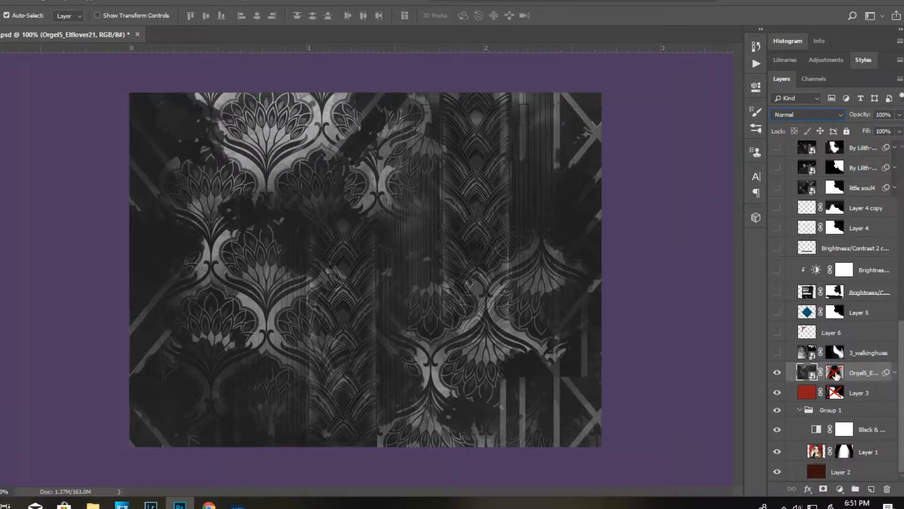
pyautogui.click(803, 115)
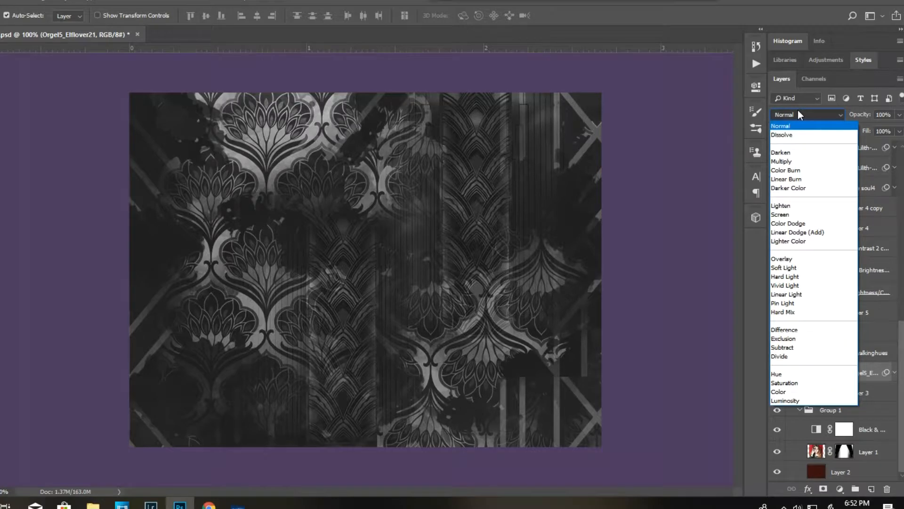
pyautogui.click(787, 205)
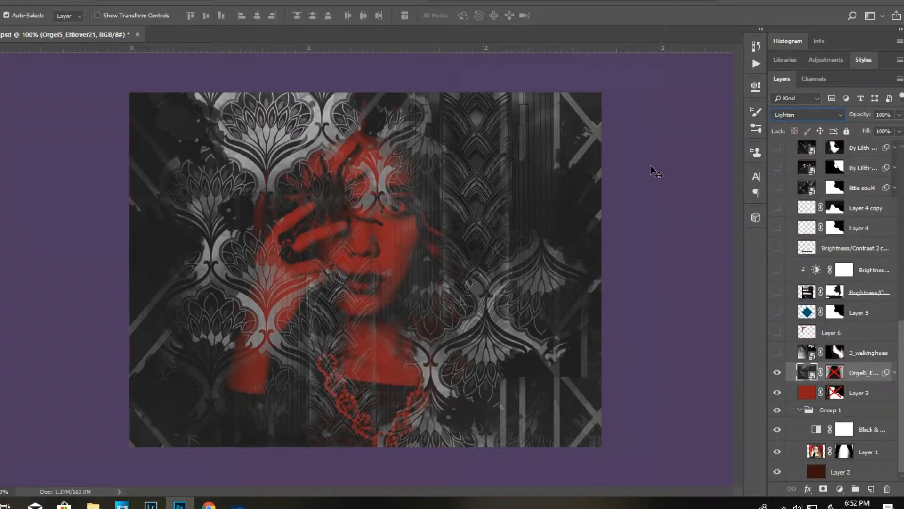
pyautogui.click(833, 374)
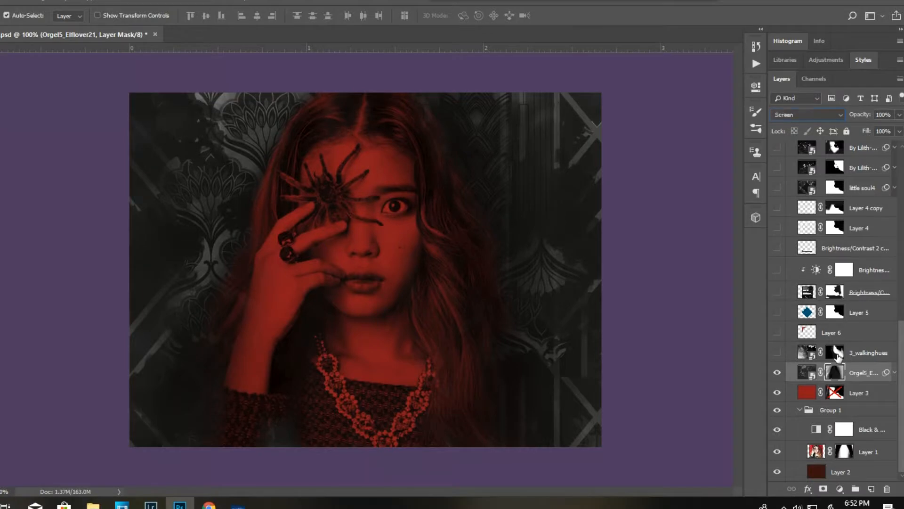
# Disable the layer mask on 3_walkinghues and make the lightning texture visible
pyautogui.rightClick(836, 353)
pyautogui.click(835, 363)
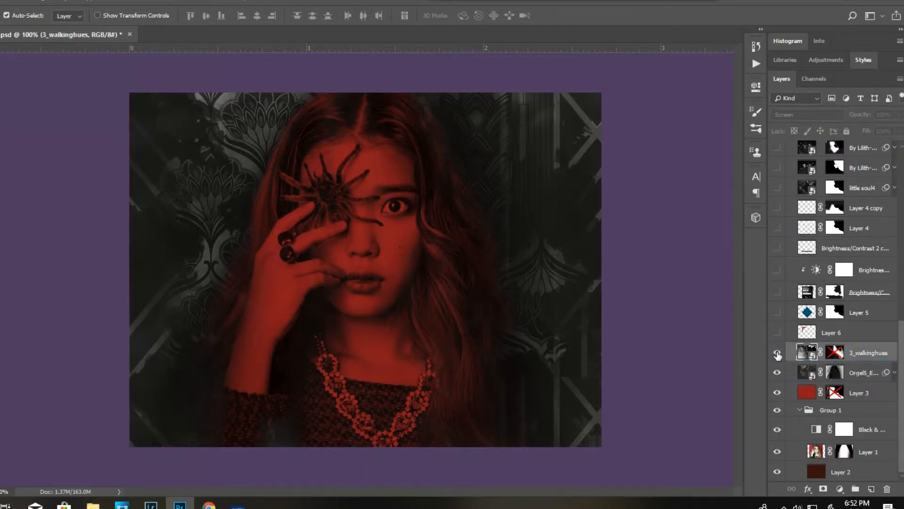
pyautogui.click(777, 352)
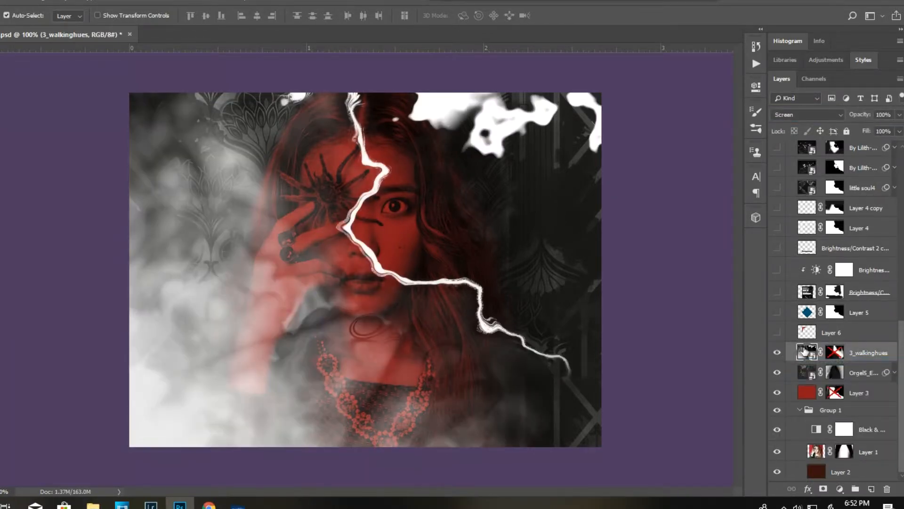
# Preview the 3_walkinghues layer in Normal blend mode and undo the blending change
pyautogui.click(804, 114)
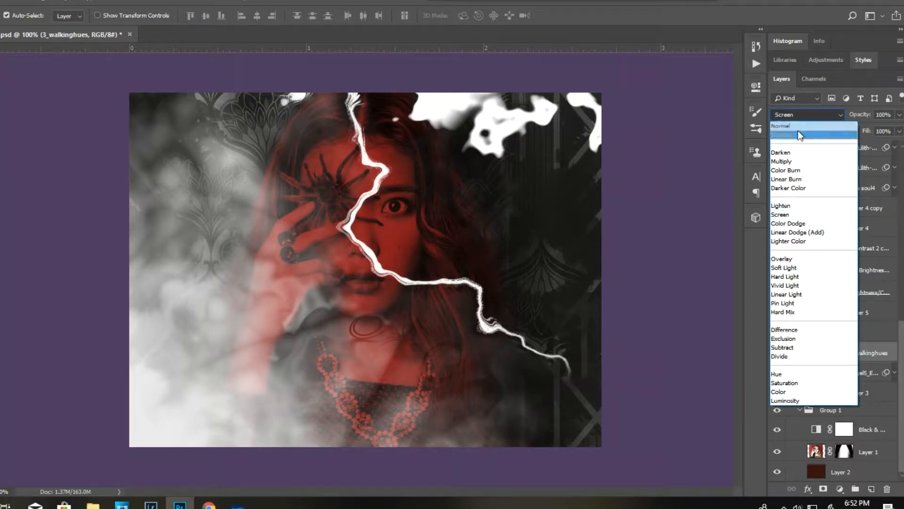
pyautogui.click(798, 127)
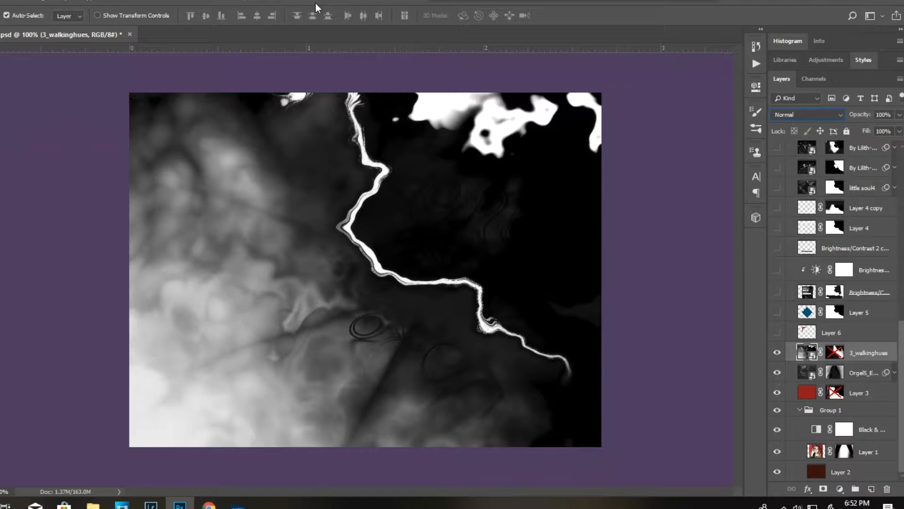
pyautogui.click(19, 1)
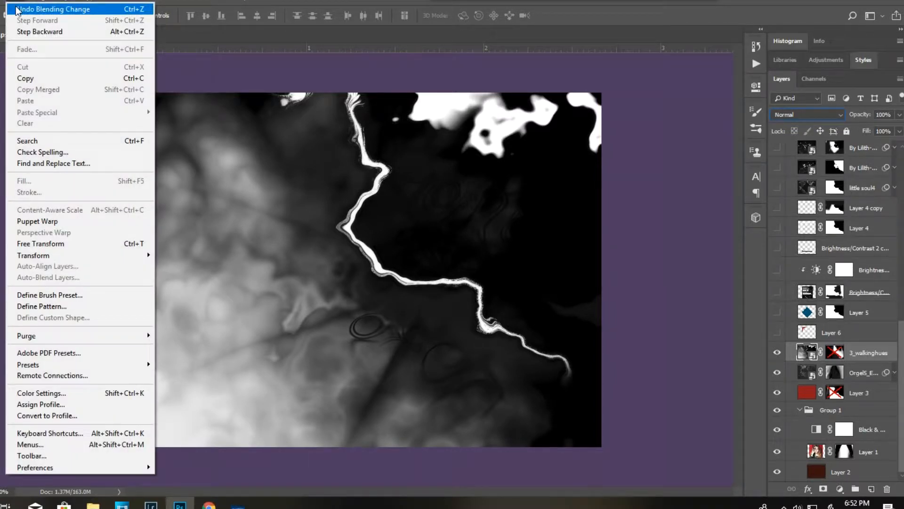
pyautogui.click(17, 10)
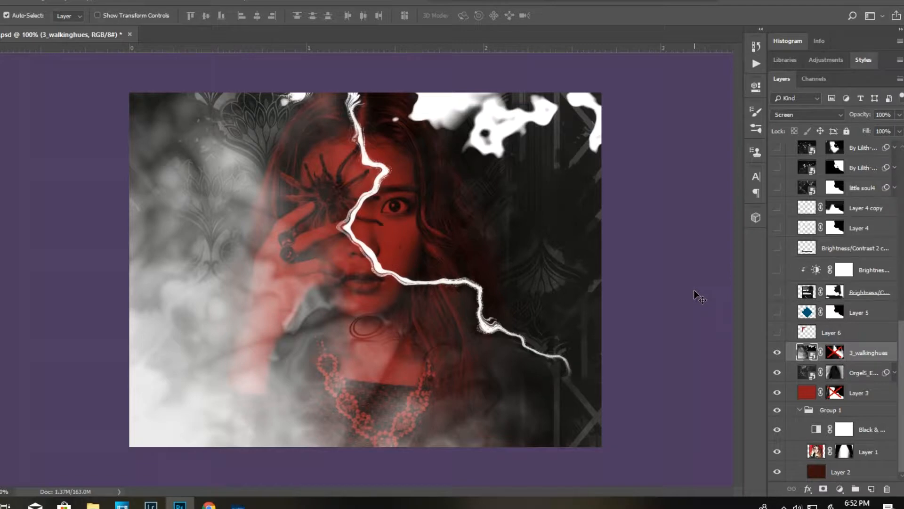
# Re-enable the layer masks on 3_walkinghues and the red Layer 3, collapsing Group 1 along the way
pyautogui.keyDown('shift'); pyautogui.click(834, 353); pyautogui.keyUp('shift')
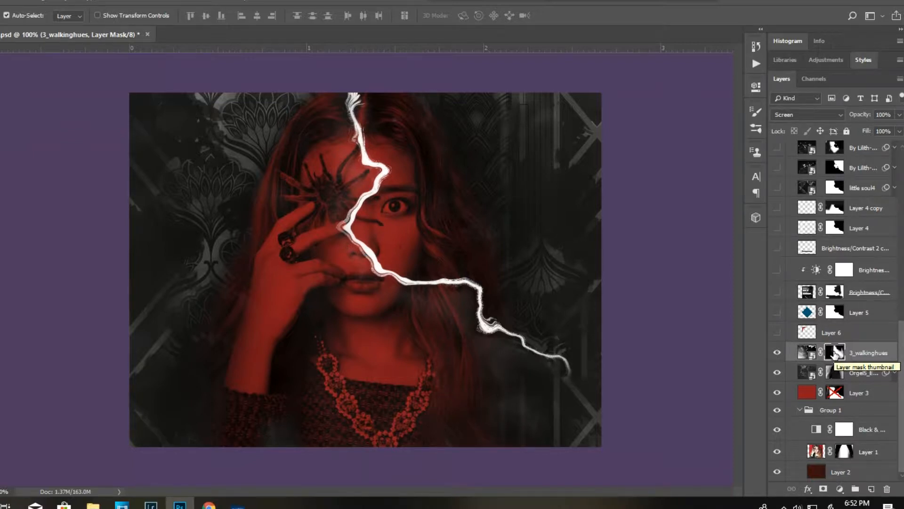
pyautogui.click(858, 394)
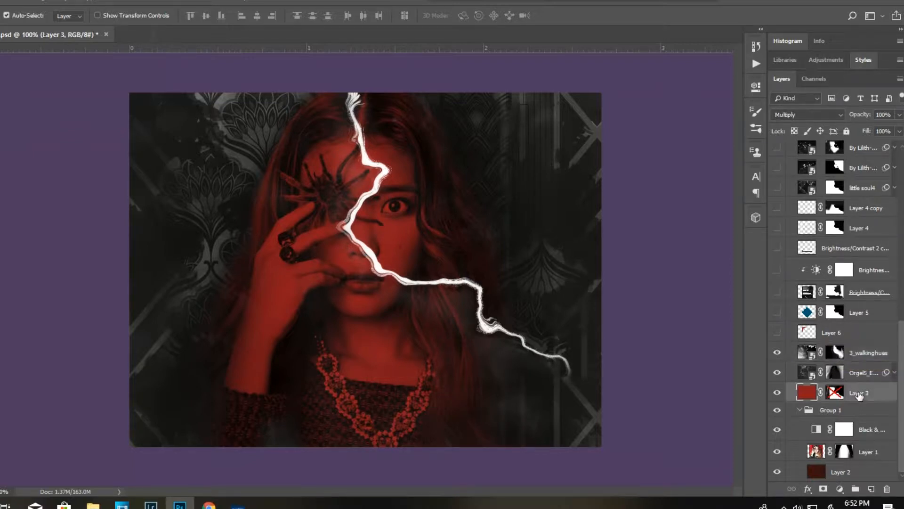
pyautogui.click(799, 410)
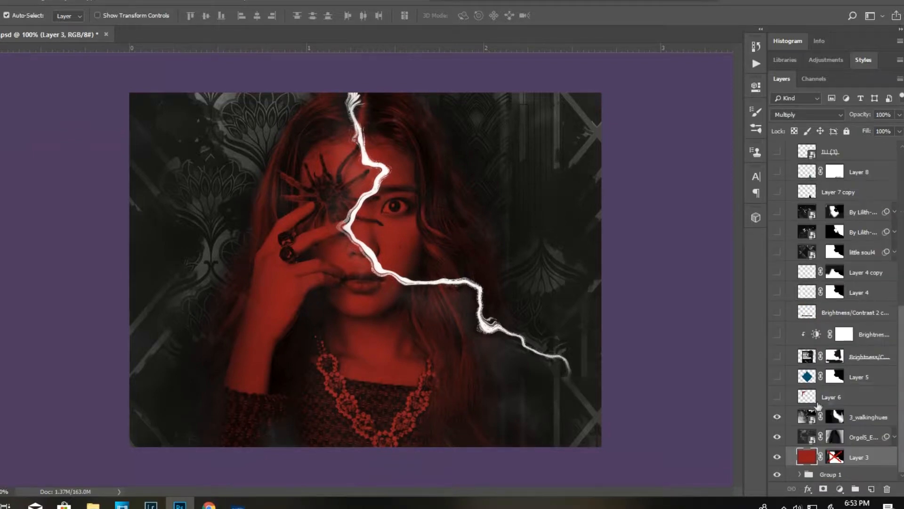
pyautogui.keyDown('shift'); pyautogui.click(835, 457); pyautogui.keyUp('shift')
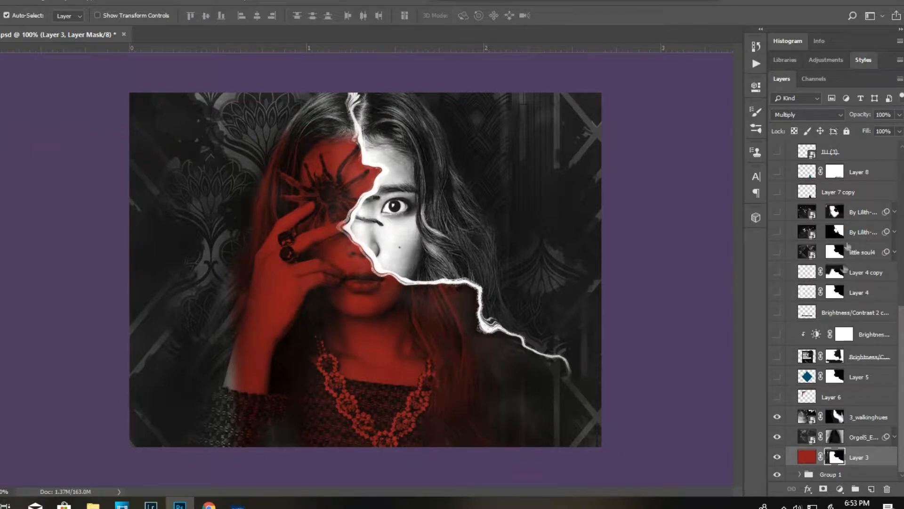
# Show Layer 6 to check its effect on the red side of the portrait and hide it again
pyautogui.scroll(2, 842, 209)
pyautogui.scroll(-5, 845, 254)
pyautogui.click(776, 398)
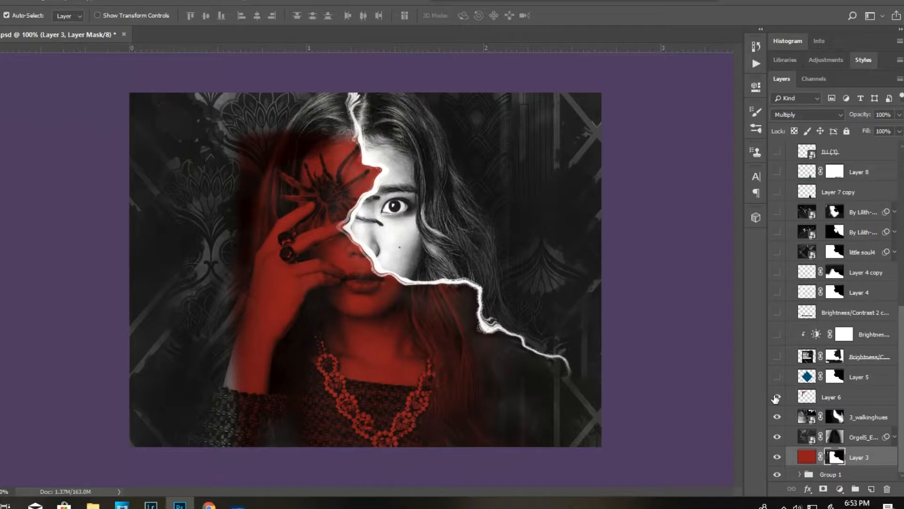
pyautogui.click(782, 400)
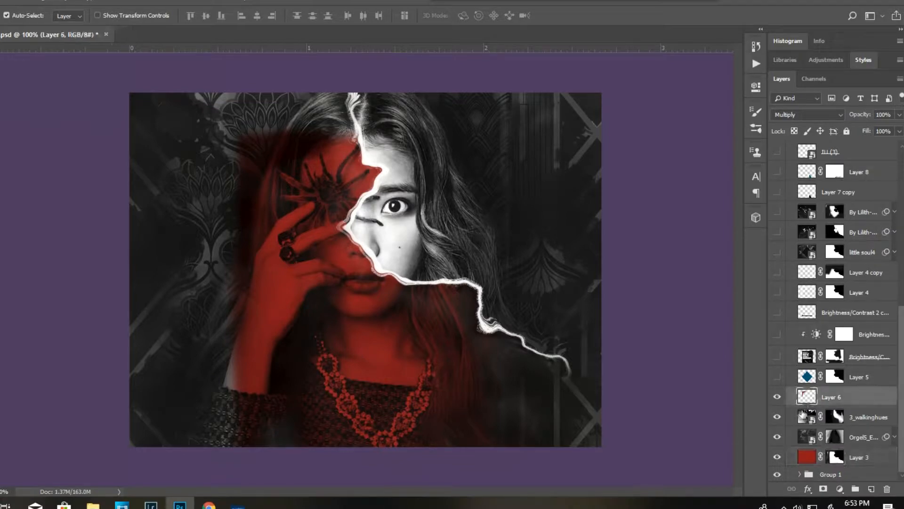
pyautogui.click(778, 400)
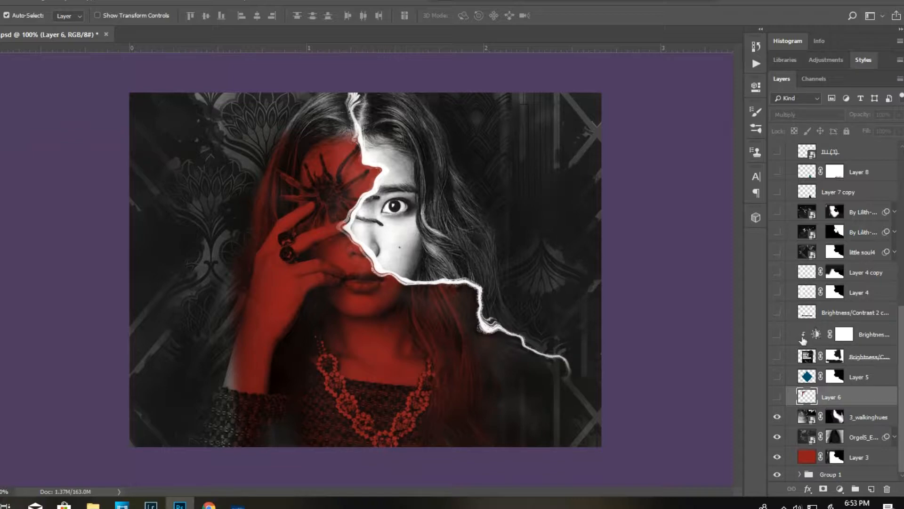
# Show the blue diamond on Layer 5 and disable its layer mask
pyautogui.click(777, 377)
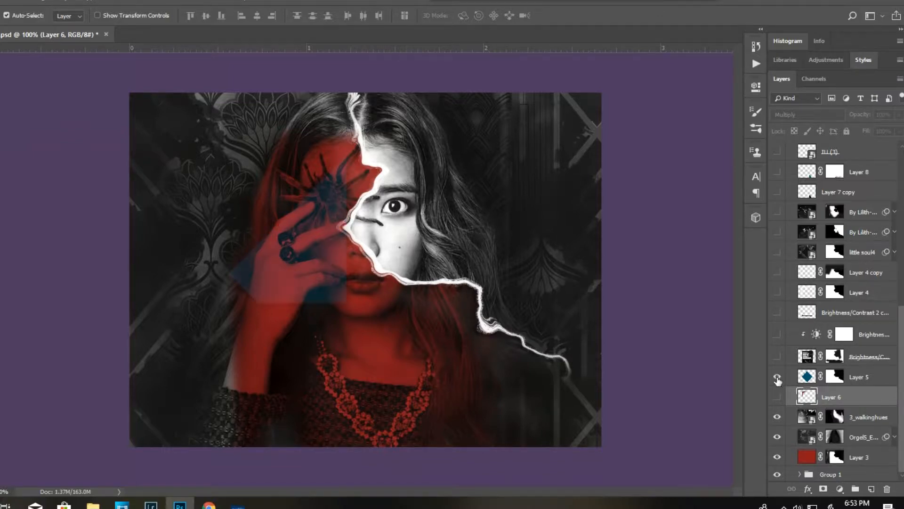
pyautogui.click(814, 379)
pyautogui.rightClick(836, 379)
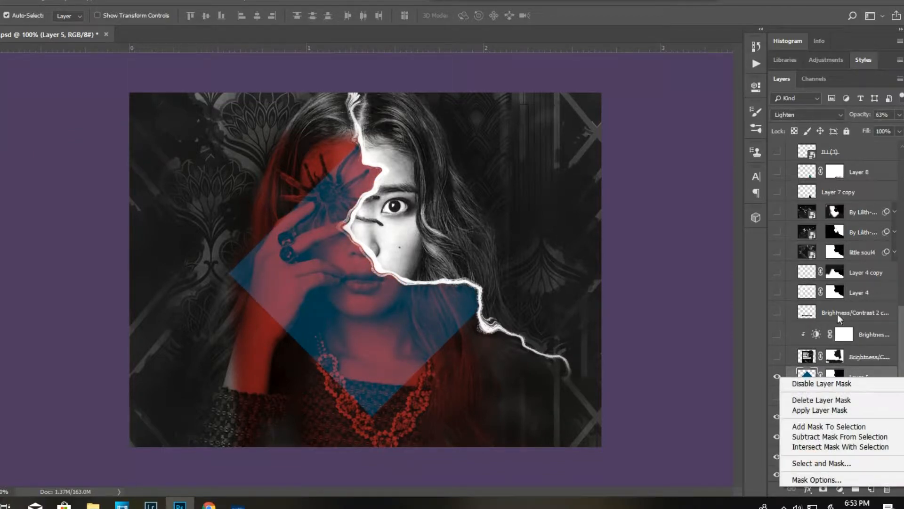
pyautogui.click(823, 380)
# Preview the Layer 5 diamond in Normal blend mode at 100% opacity
pyautogui.click(787, 118)
pyautogui.click(790, 123)
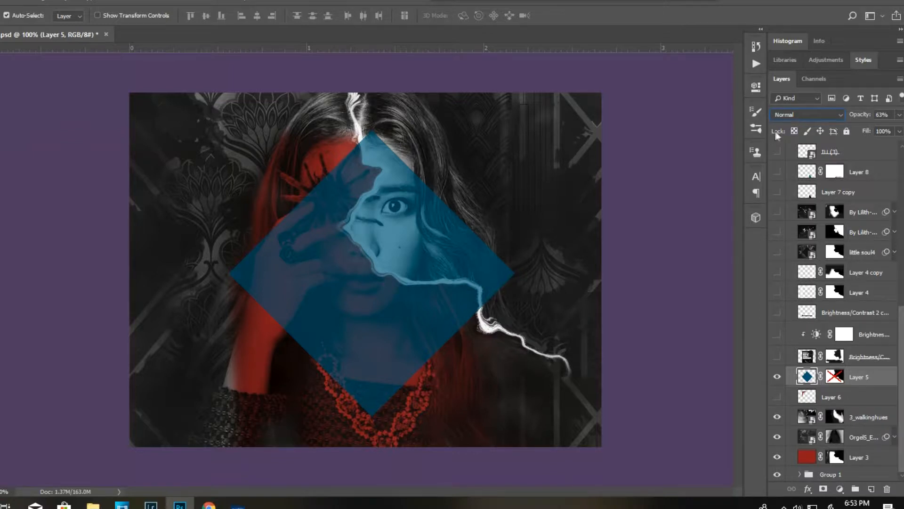
pyautogui.moveTo(860, 117); pyautogui.dragTo(776, 98)
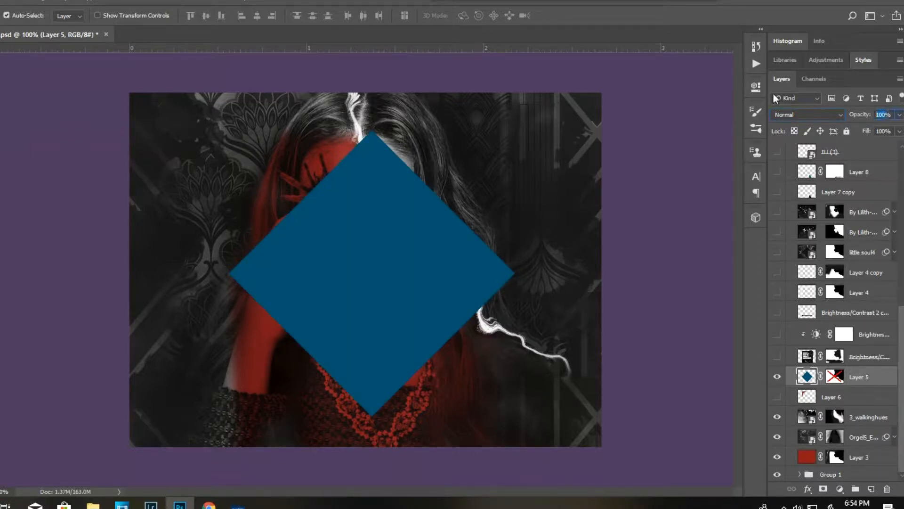
# Return Layer 5 to Lighten blend mode at 63% opacity and re-enable its layer mask
pyautogui.write('63')
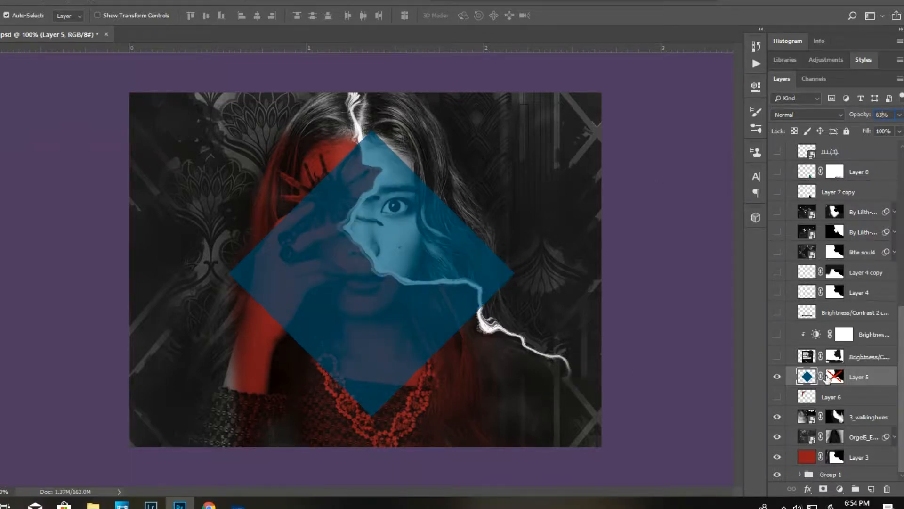
pyautogui.click(817, 116)
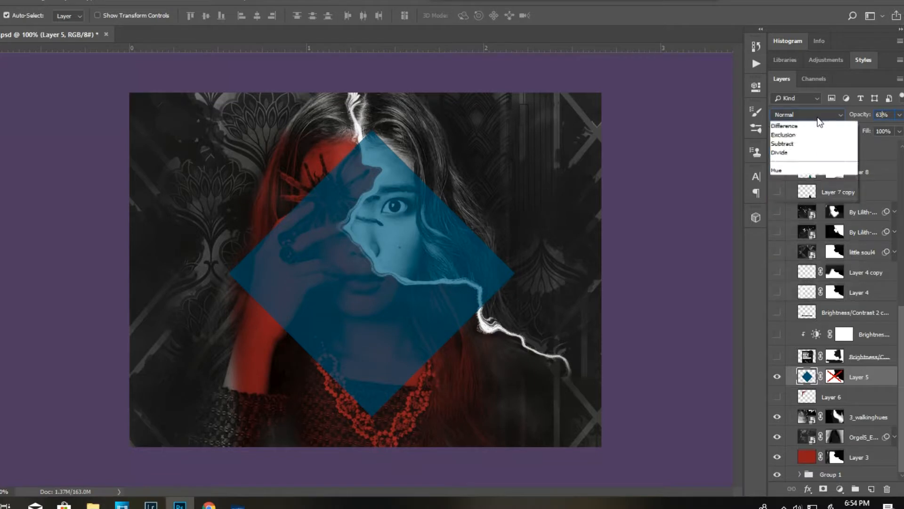
pyautogui.click(794, 207)
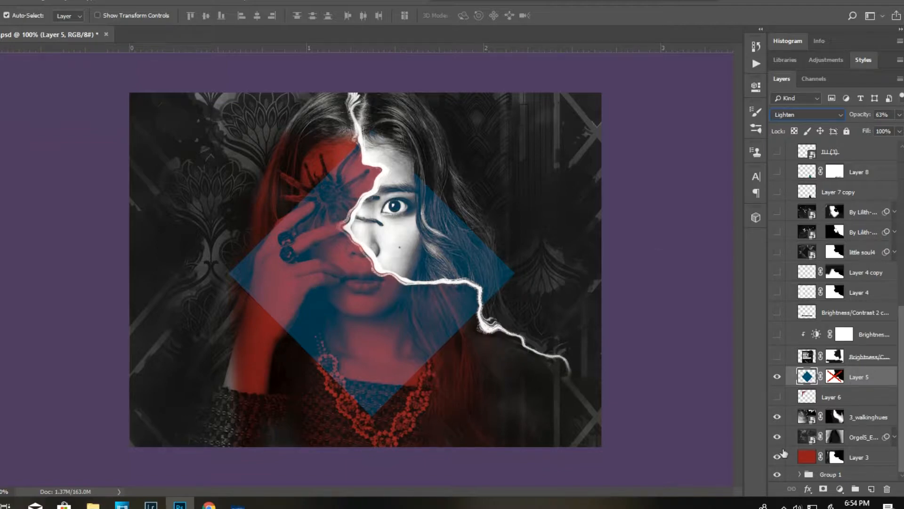
pyautogui.keyDown('shift'); pyautogui.click(834, 380); pyautogui.keyUp('shift')
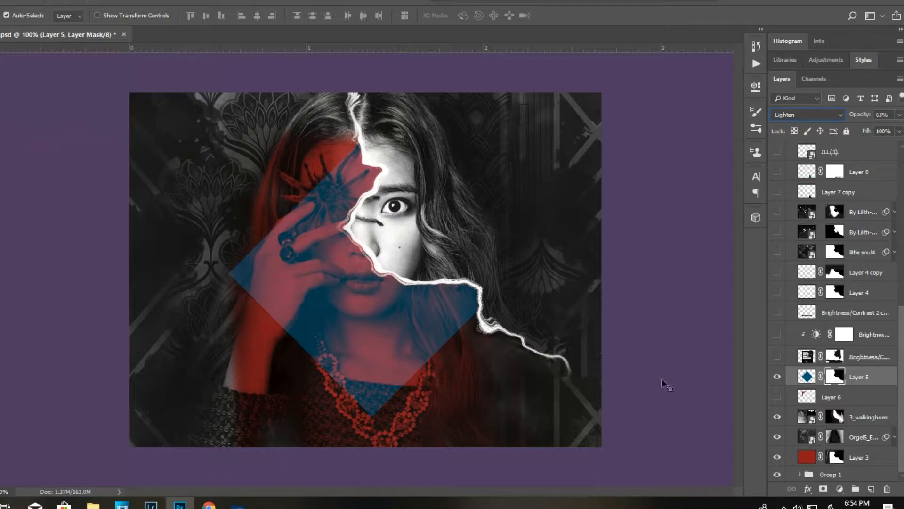
# Show the striped Brightness/Contrast 1 layer and set its blend mode to Normal
pyautogui.click(777, 357)
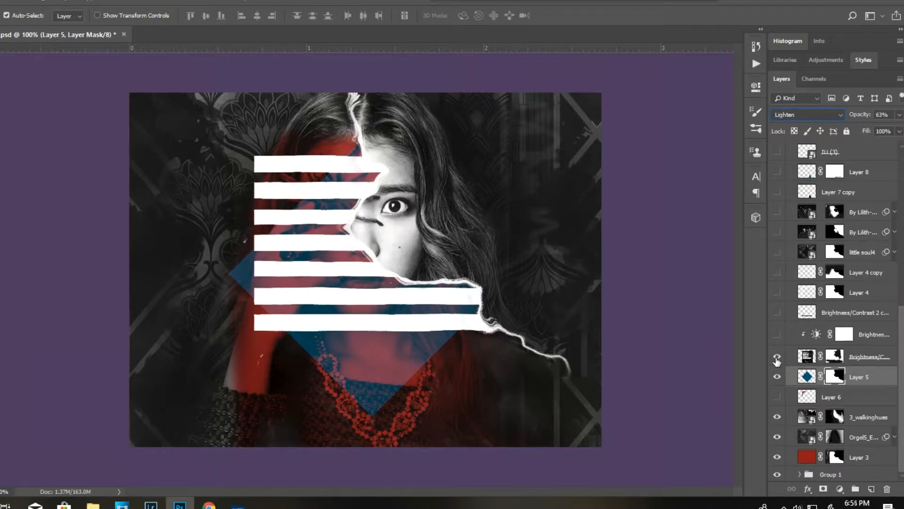
pyautogui.click(807, 357)
pyautogui.click(786, 116)
pyautogui.click(784, 123)
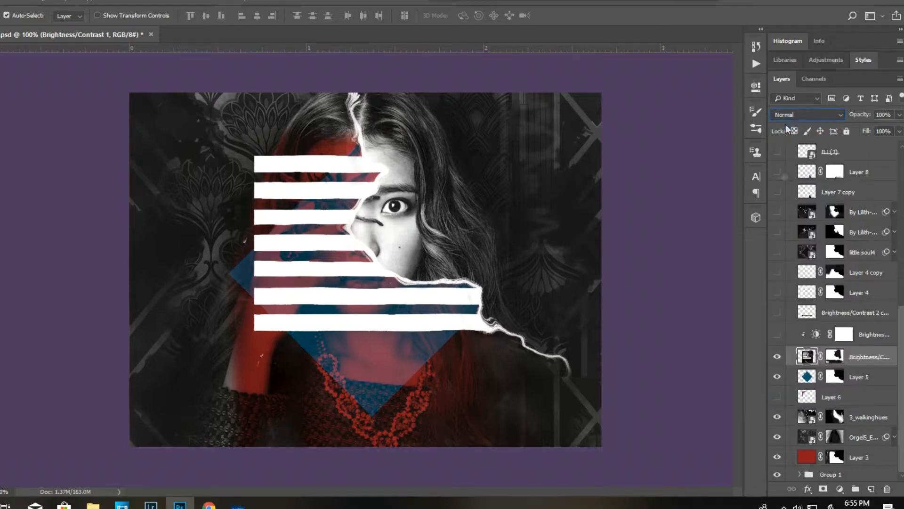
# Disable the striped layer's mask to view the full texture and re-enable the mask
pyautogui.rightClick(827, 358)
pyautogui.click(828, 363)
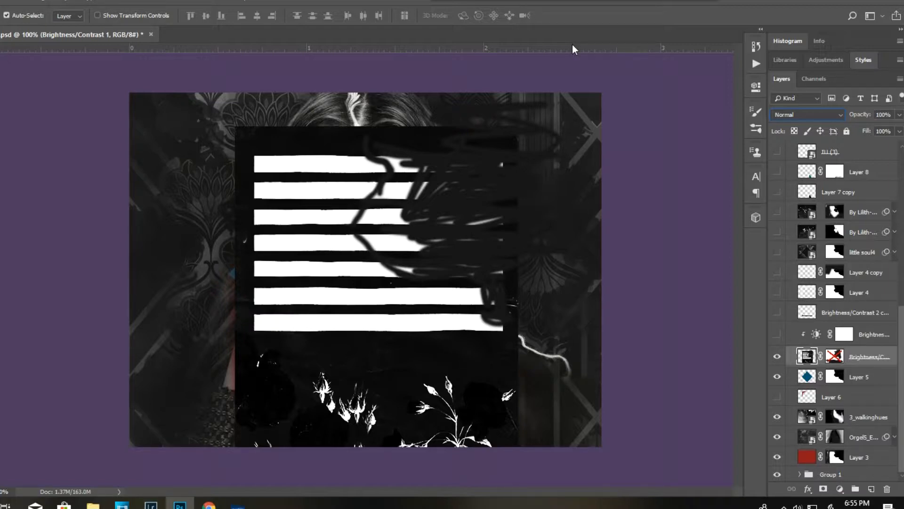
pyautogui.keyDown('shift'); pyautogui.click(833, 357); pyautogui.keyUp('shift')
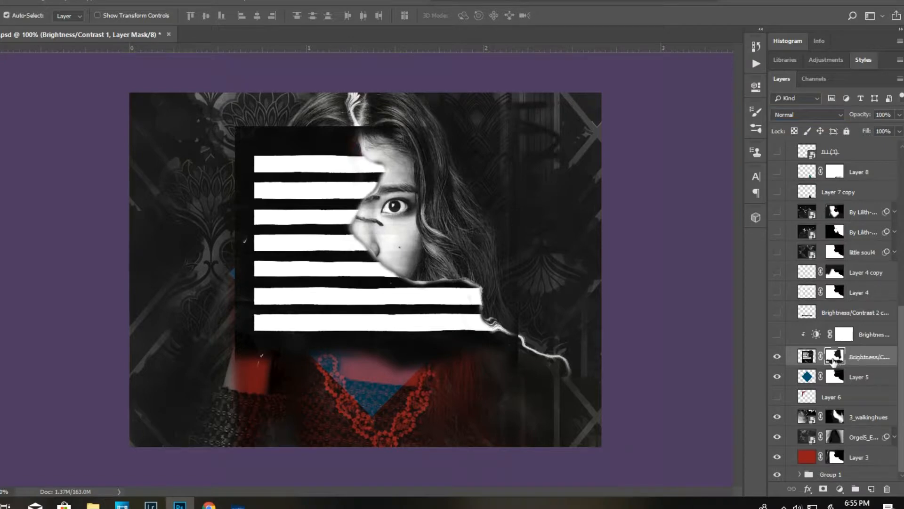
# Try to undo the striped layer's Normal blending change by stepping back one edit
pyautogui.click(821, 120)
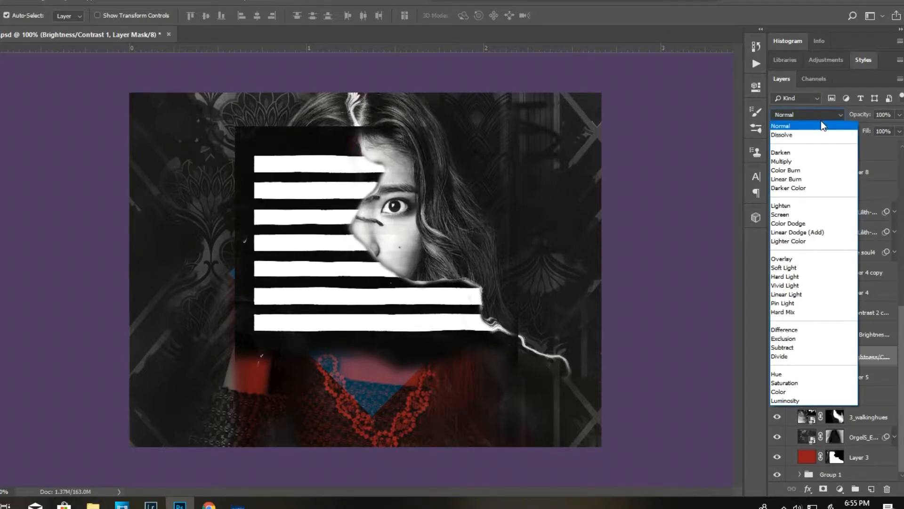
pyautogui.click(820, 121)
pyautogui.press('ctrl')
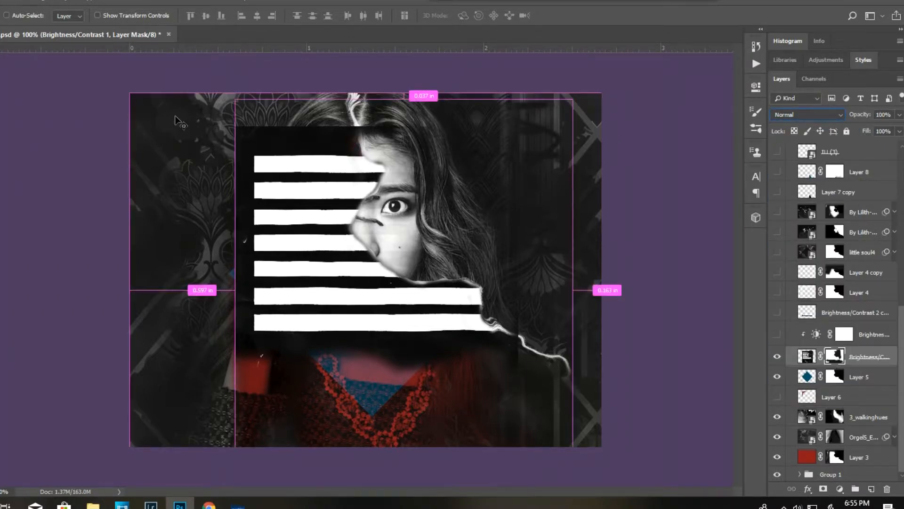
pyautogui.press('ctrl')
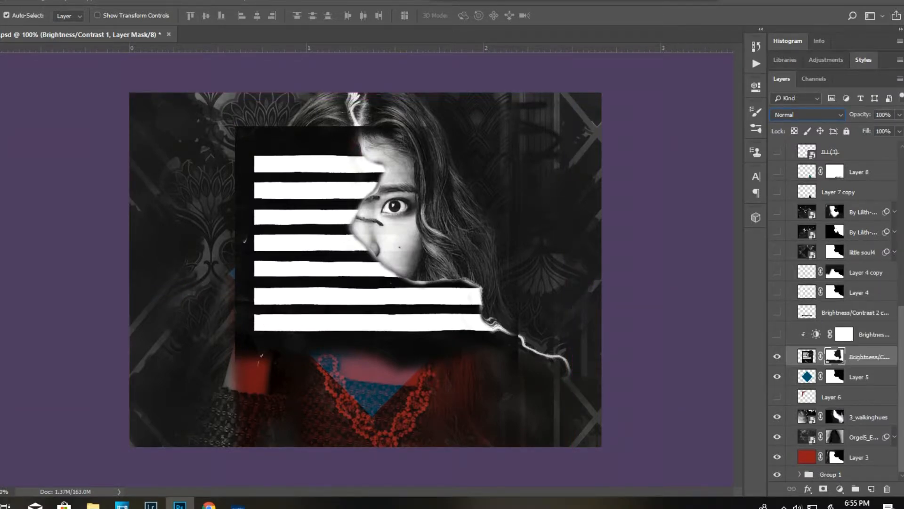
pyautogui.click(17, 3)
pyautogui.click(21, 9)
pyautogui.click(16, 2)
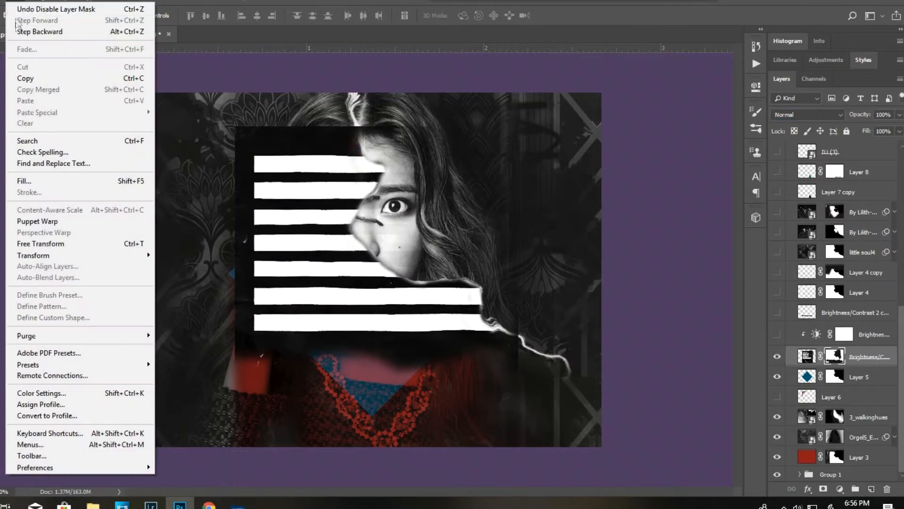
pyautogui.click(19, 32)
# Restore the earlier history state in which the striped Brightness/Contrast 1 layer uses Screen blend mode
pyautogui.click(806, 356)
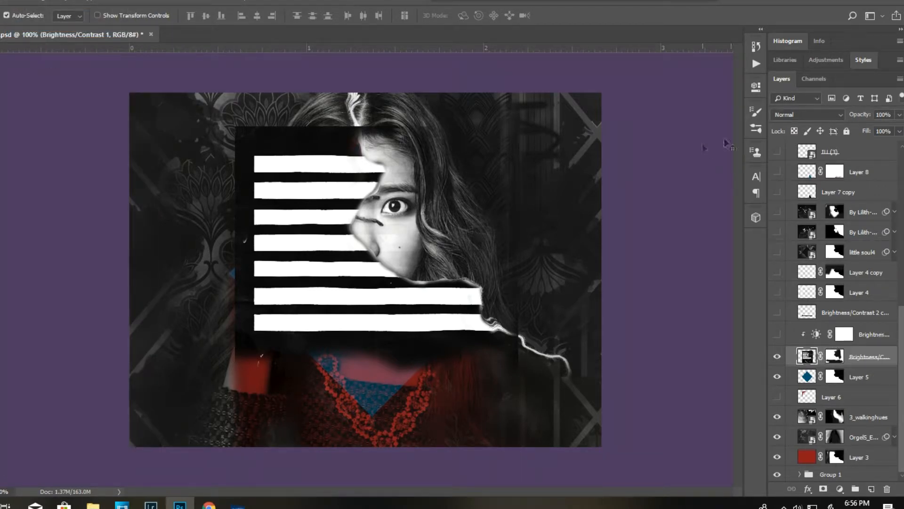
pyautogui.click(755, 47)
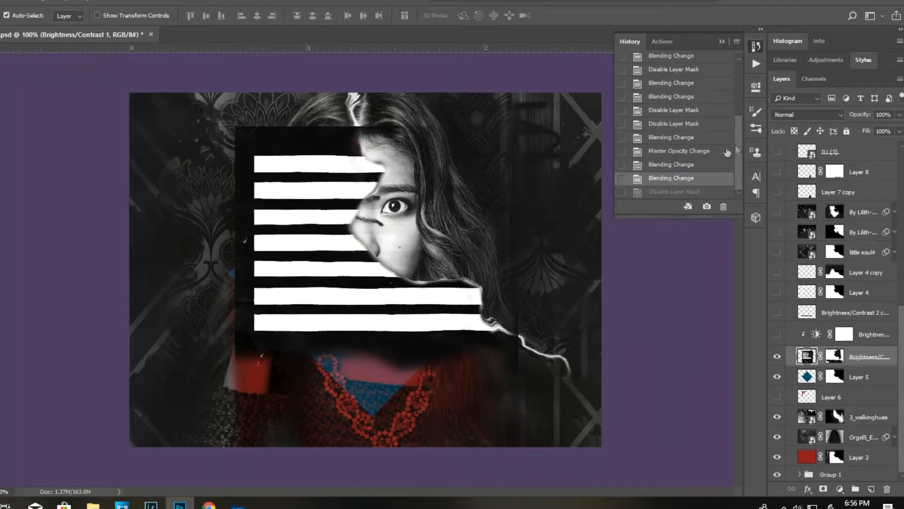
pyautogui.click(682, 165)
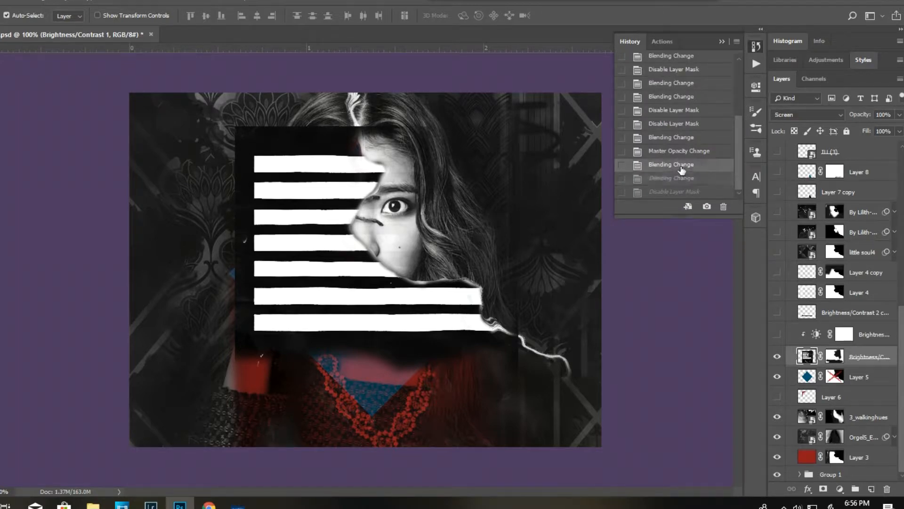
pyautogui.click(721, 42)
# Preview the striped layer in Screen mode without its layer mask and undo the mask change
pyautogui.rightClick(832, 363)
pyautogui.click(832, 367)
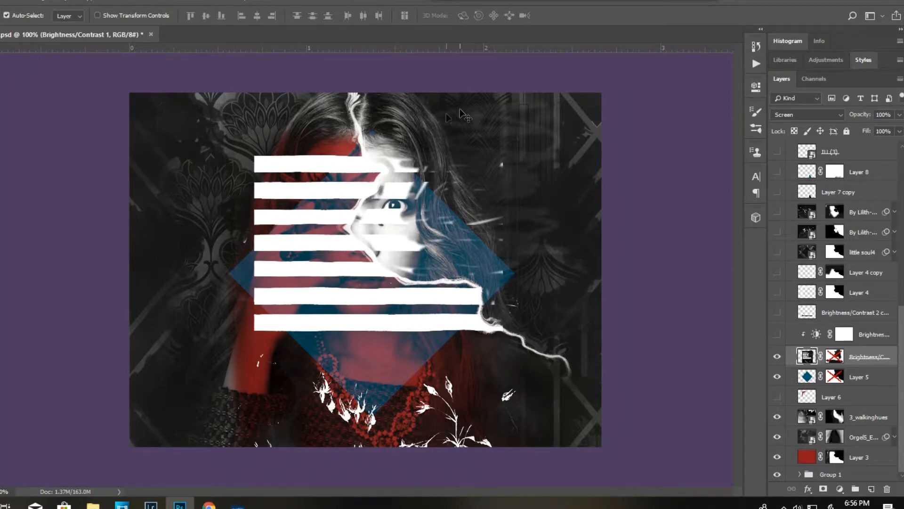
pyautogui.hotkey('ctrl', 'z')
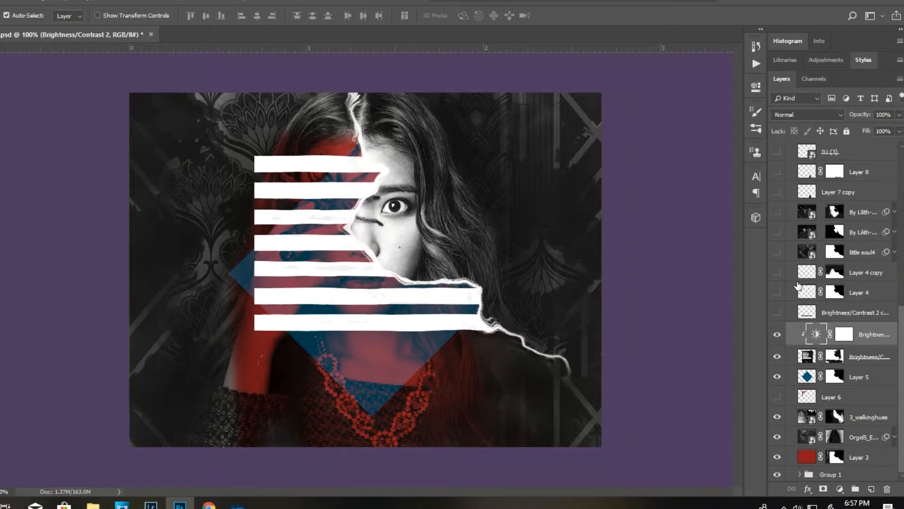
# Show the extra white stripe on Brightness/Contrast 2 copy 2, toggling its visibility to compare
pyautogui.click(777, 314)
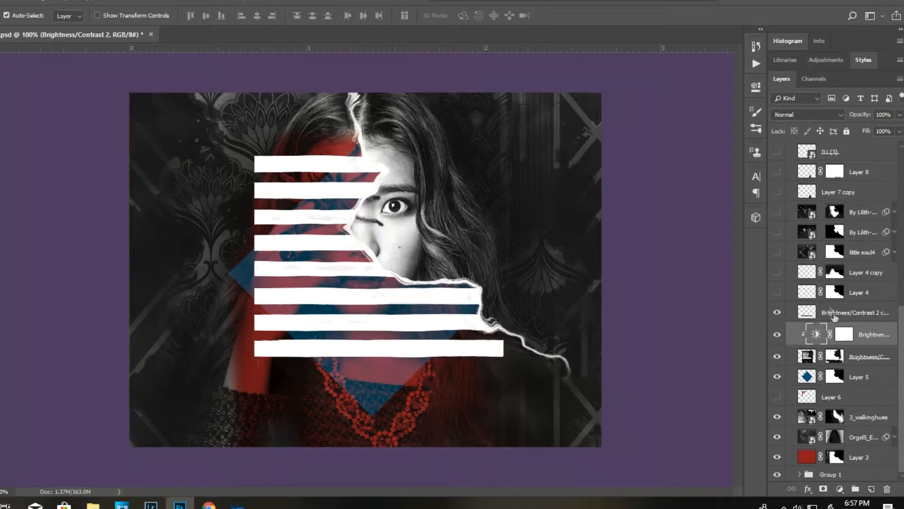
pyautogui.click(821, 314)
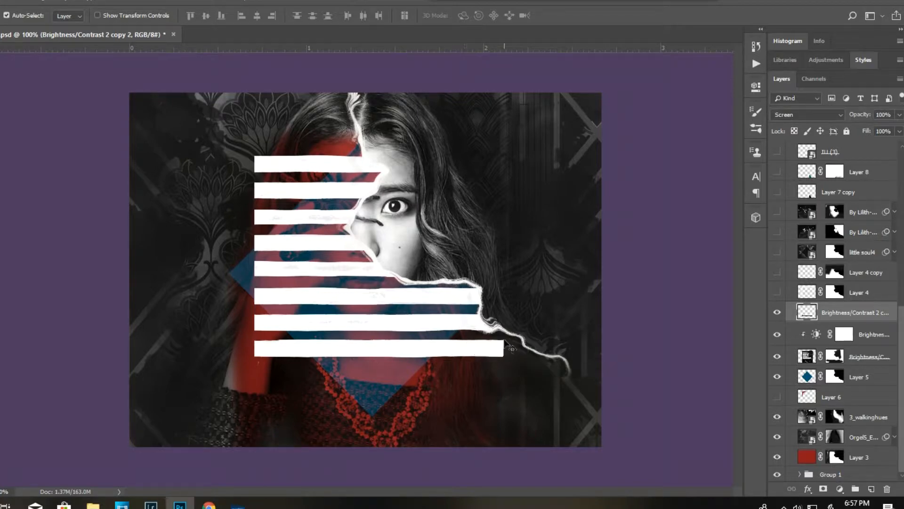
pyautogui.click(777, 313)
pyautogui.click(778, 314)
# Show the white frame on Layer 4 with its layer mask disabled, and re-enable the mask
pyautogui.rightClick(833, 292)
pyautogui.click(834, 299)
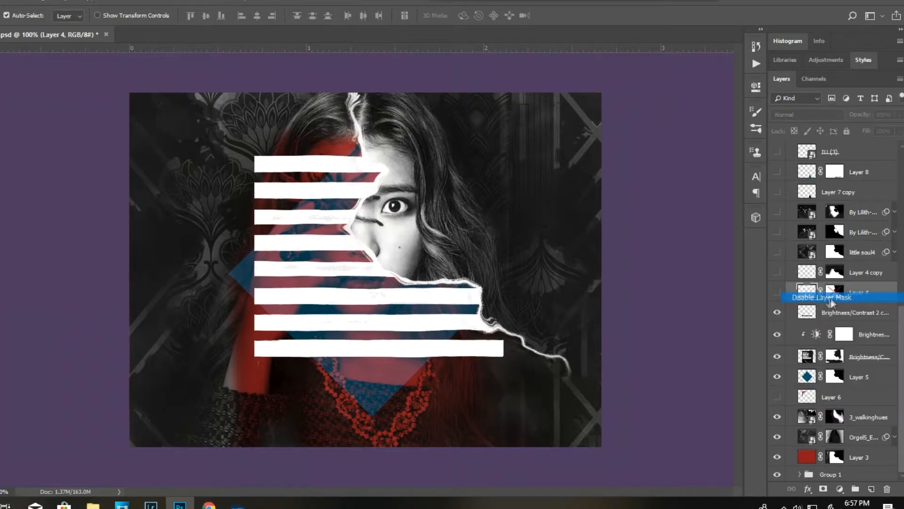
pyautogui.click(776, 293)
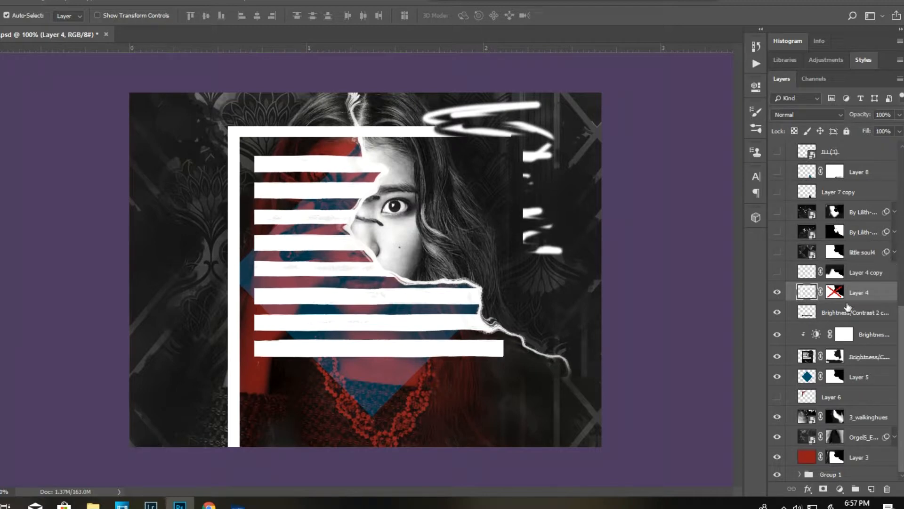
pyautogui.keyDown('shift'); pyautogui.click(834, 292); pyautogui.keyUp('shift')
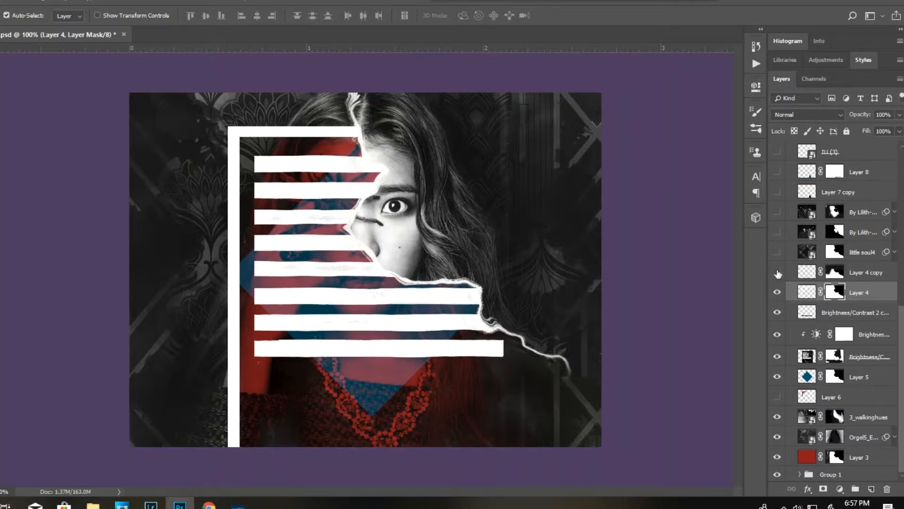
# Show the frame on Layer 4 copy with its layer mask disabled, and turn that mask back on
pyautogui.rightClick(834, 273)
pyautogui.click(841, 281)
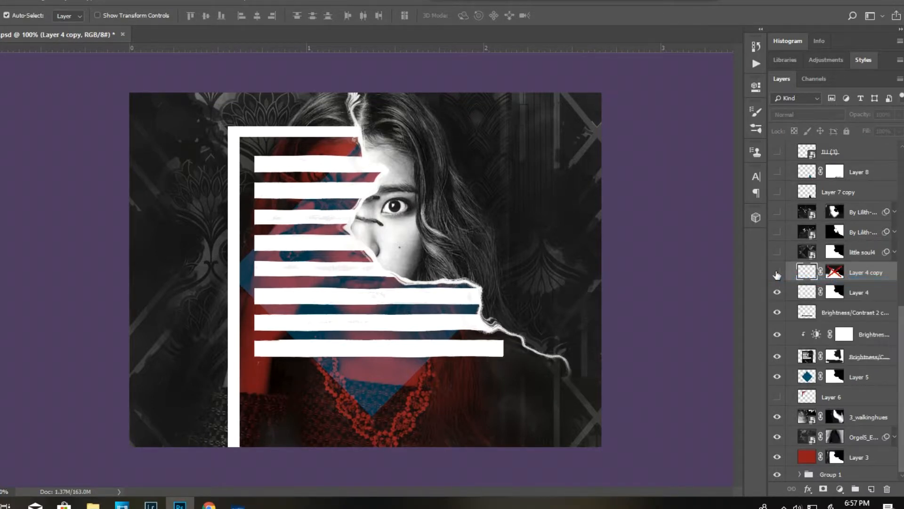
pyautogui.click(777, 273)
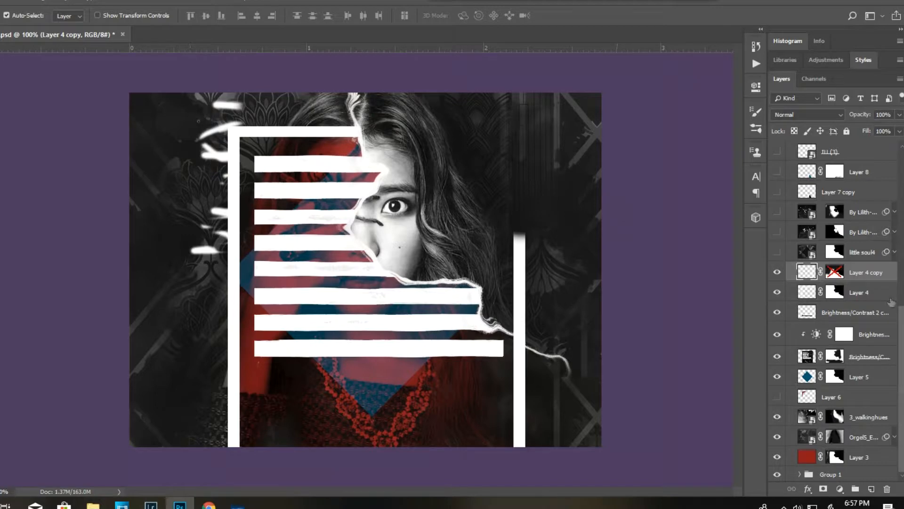
pyautogui.click(836, 274)
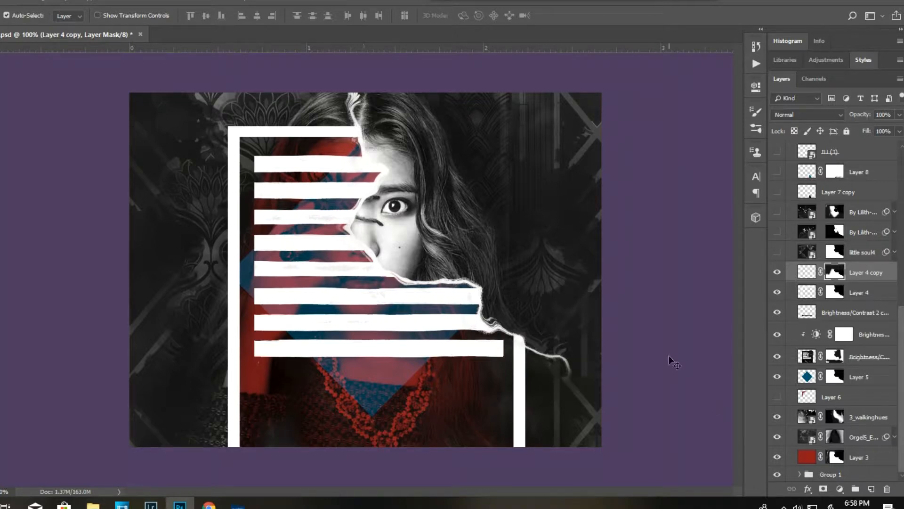
# Make Layer 6 visible, toggling it off and on to compare its effect inside the white frame
pyautogui.click(842, 399)
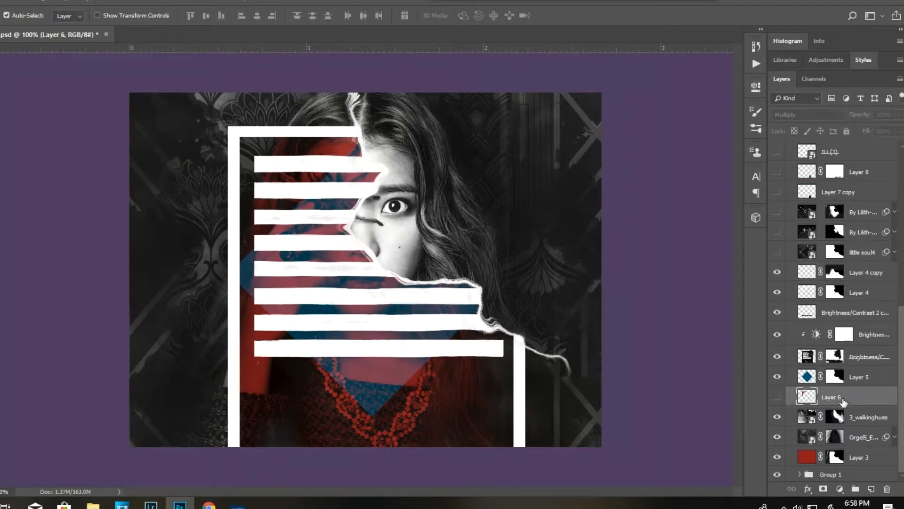
pyautogui.click(777, 397)
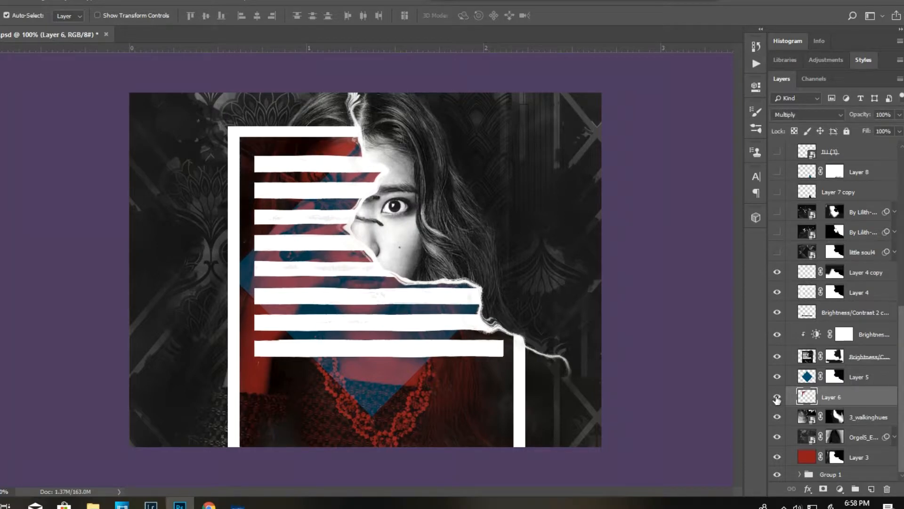
pyautogui.click(777, 397)
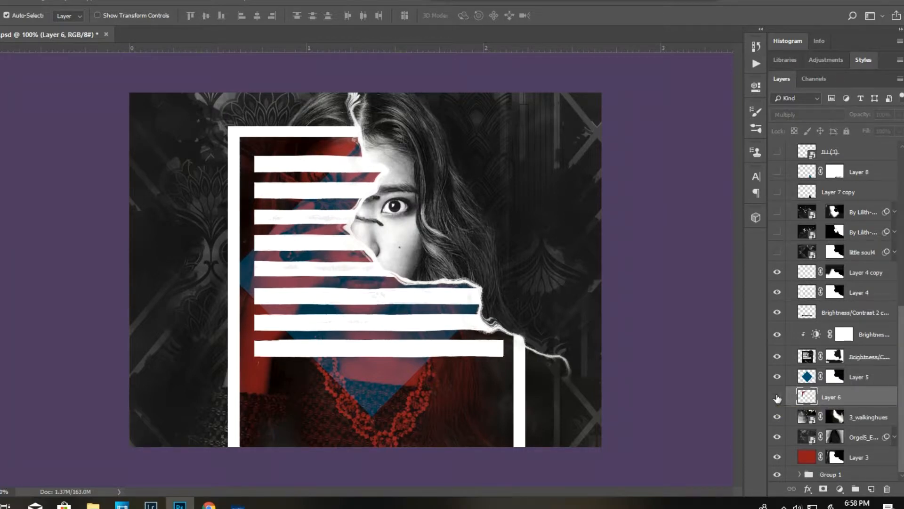
pyautogui.click(777, 397)
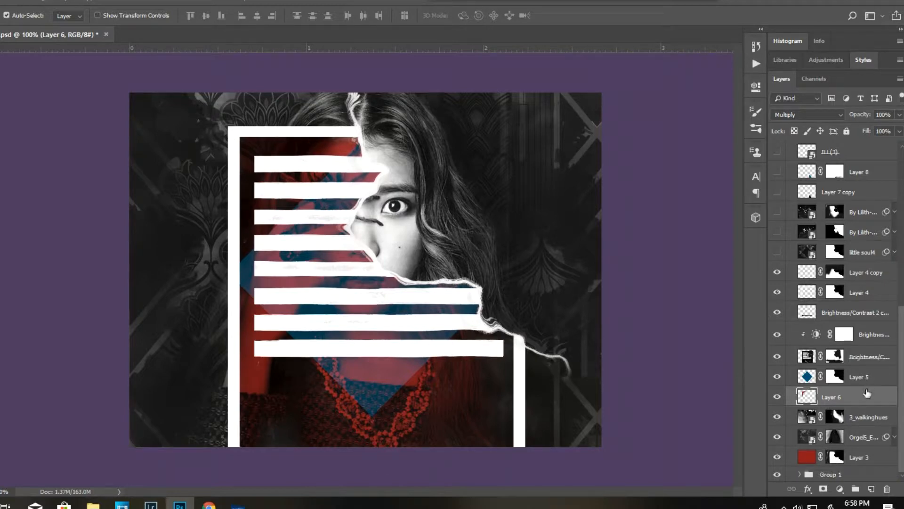
# Compare Layer 6 in Normal blend mode, and restore it to Multiply
pyautogui.click(786, 115)
pyautogui.click(787, 125)
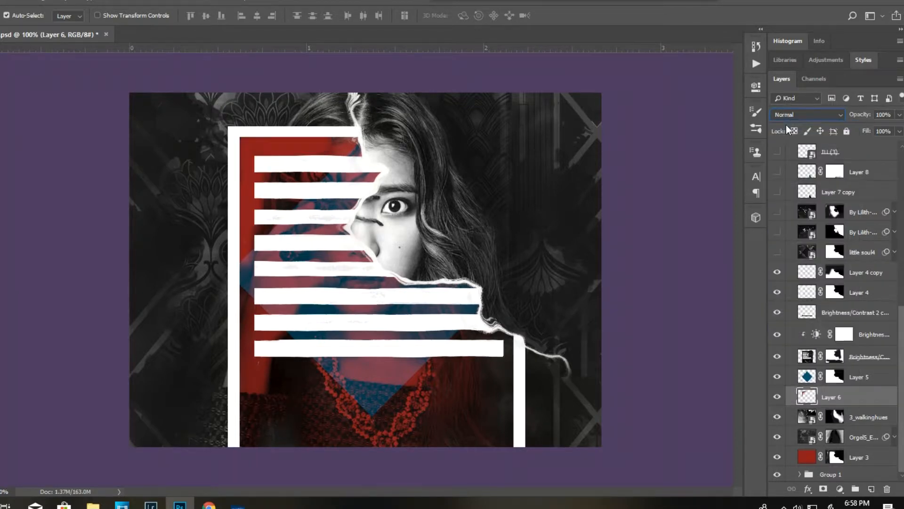
pyautogui.click(795, 115)
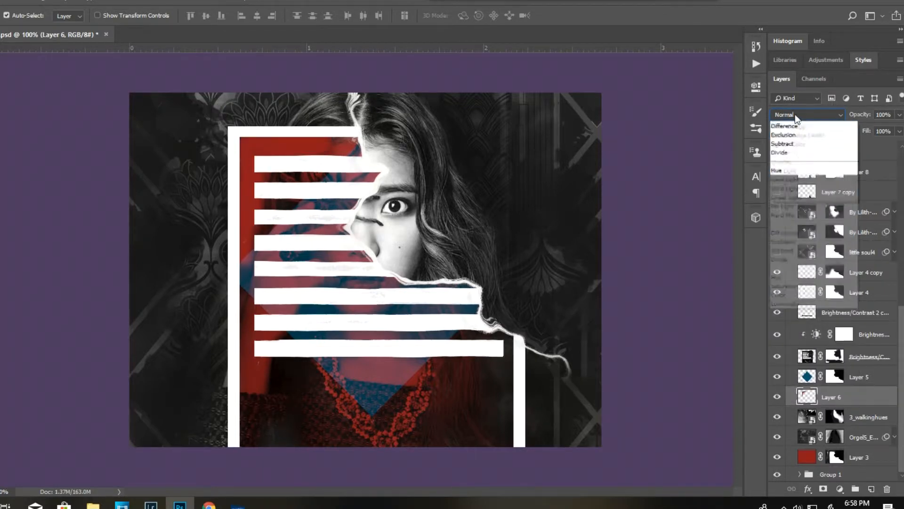
pyautogui.click(785, 162)
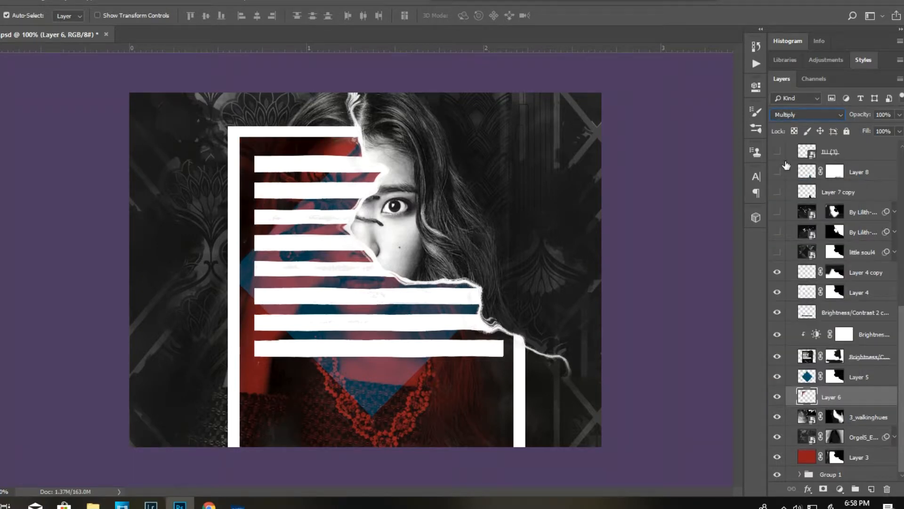
# Make the little soul4 texture layer visible, disable its layer mask and set its blend mode to Normal
pyautogui.scroll(2, 871, 294)
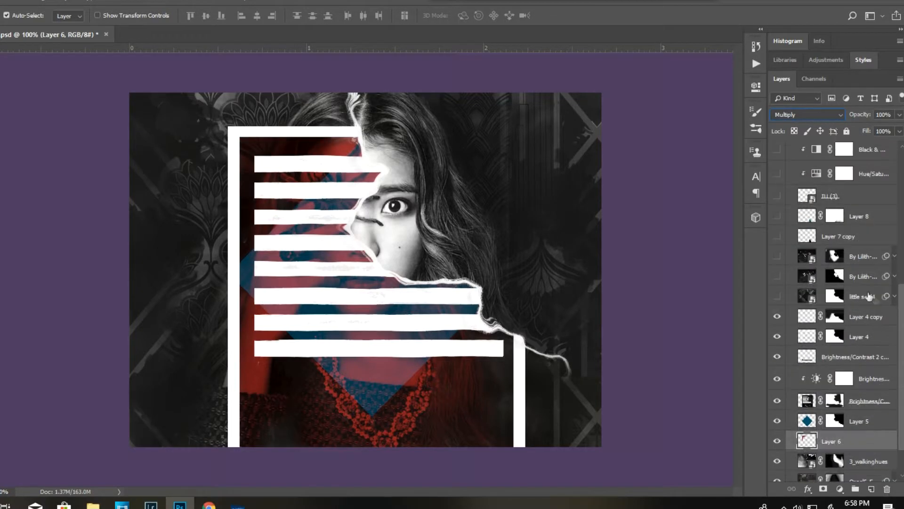
pyautogui.rightClick(841, 298)
pyautogui.click(843, 302)
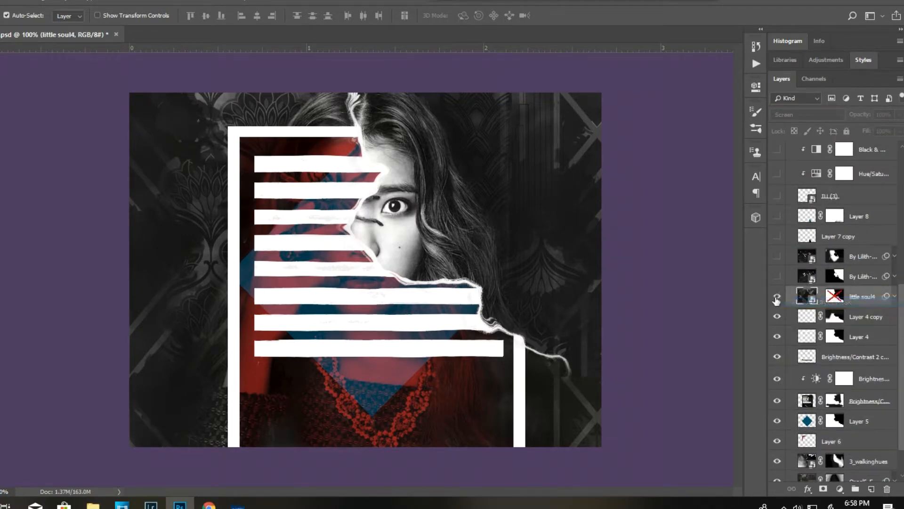
pyautogui.click(802, 114)
pyautogui.click(793, 124)
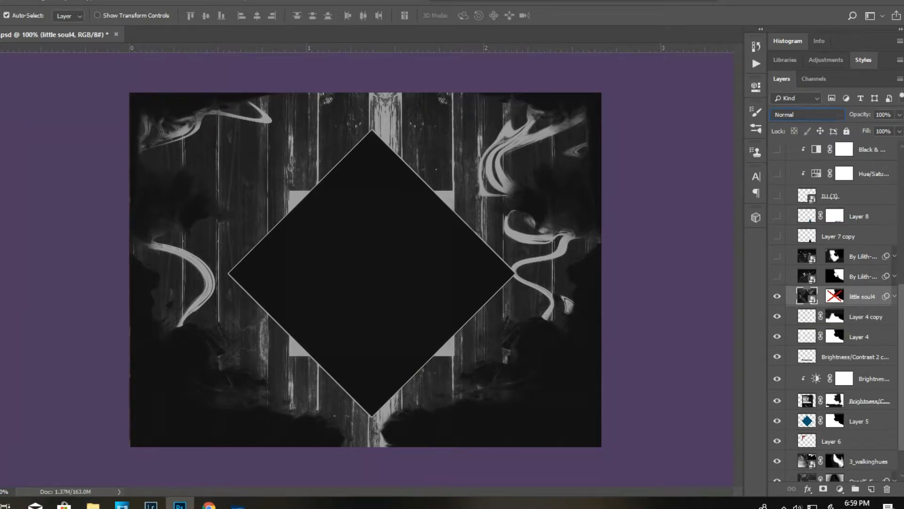
# Select the black diamond in the little soul4 texture with the Magic Wand, and clear the selection
pyautogui.press('w')
pyautogui.click(379, 267)
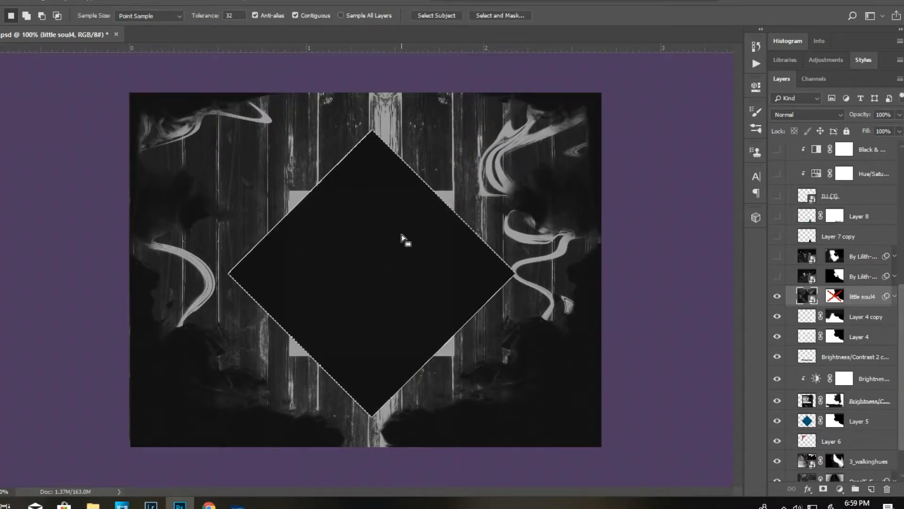
pyautogui.hotkey('ctrl', 'd')
# Set little soul4's blend mode back to Screen and re-enable its layer mask
pyautogui.click(798, 113)
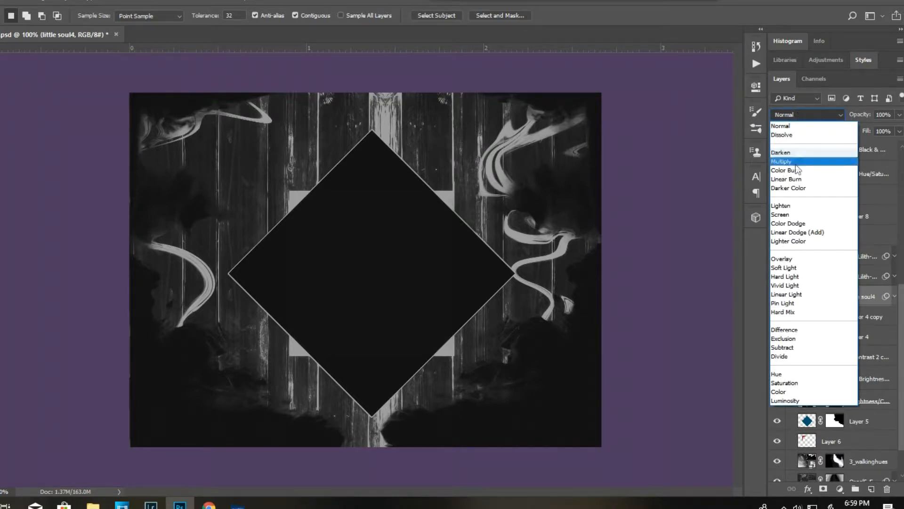
pyautogui.click(795, 212)
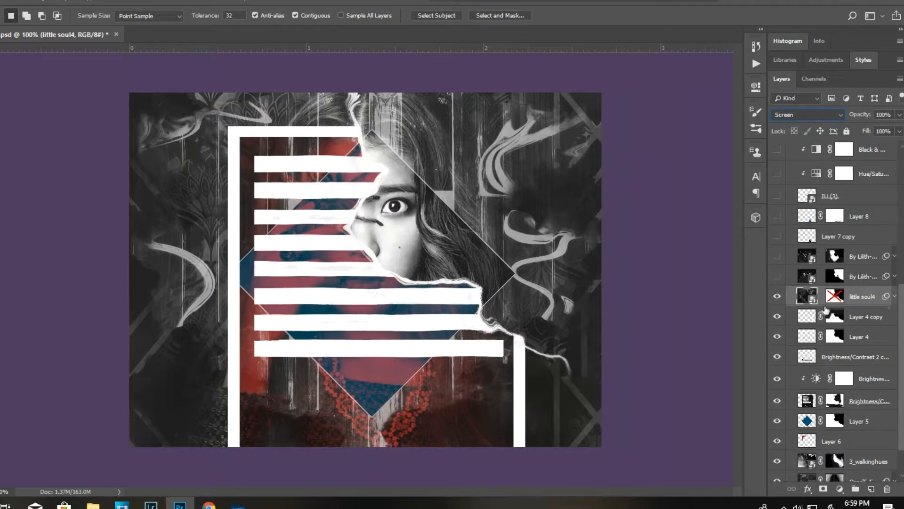
pyautogui.click(835, 297)
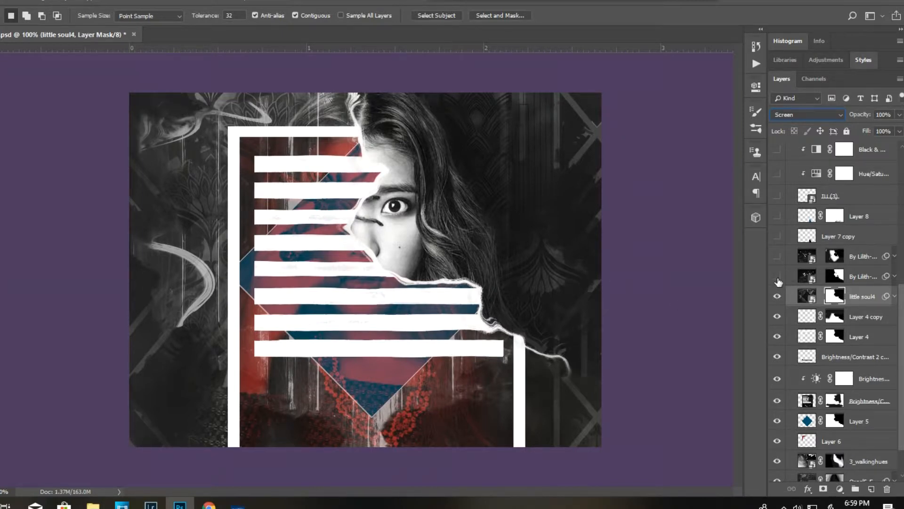
# Make the antler texture By Lilith-Trash (8) visible, and show it unmasked in Normal blend mode
pyautogui.click(777, 278)
pyautogui.click(806, 276)
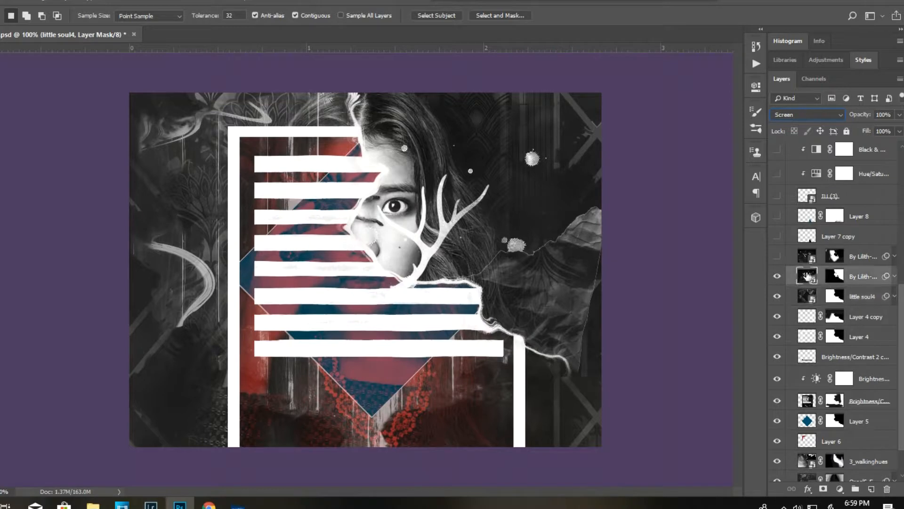
pyautogui.rightClick(835, 277)
pyautogui.click(843, 281)
pyautogui.click(810, 115)
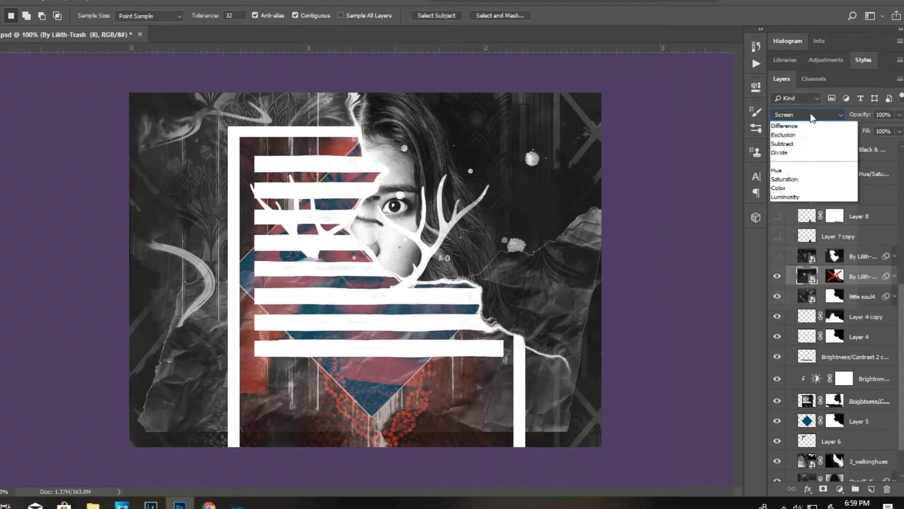
pyautogui.click(800, 126)
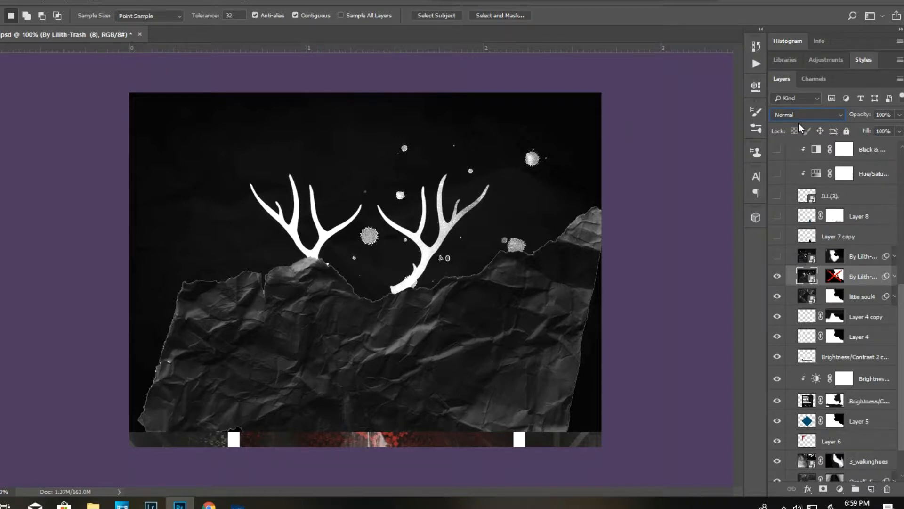
# Re-enable the layer mask on By Lilith-Trash (8), set its blend mode to Screen and switch to the Move tool
pyautogui.keyDown('shift'); pyautogui.click(834, 275); pyautogui.keyUp('shift')
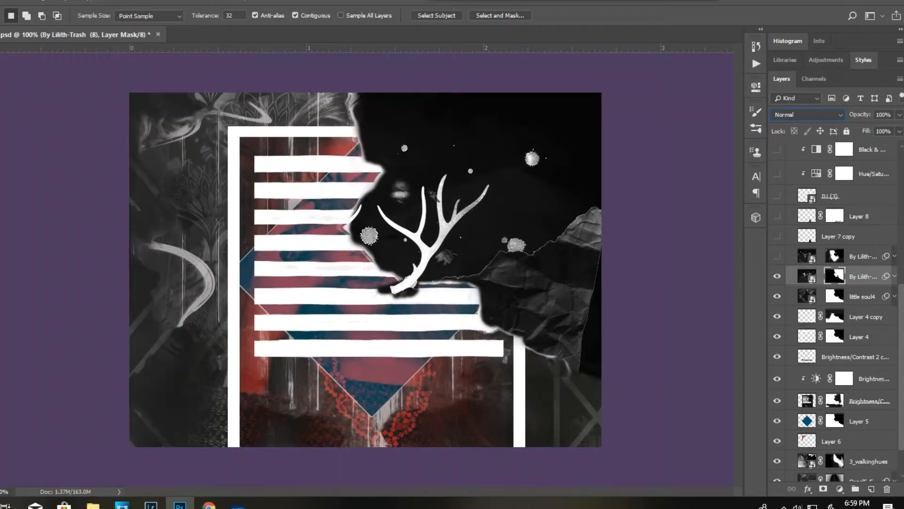
pyautogui.click(806, 115)
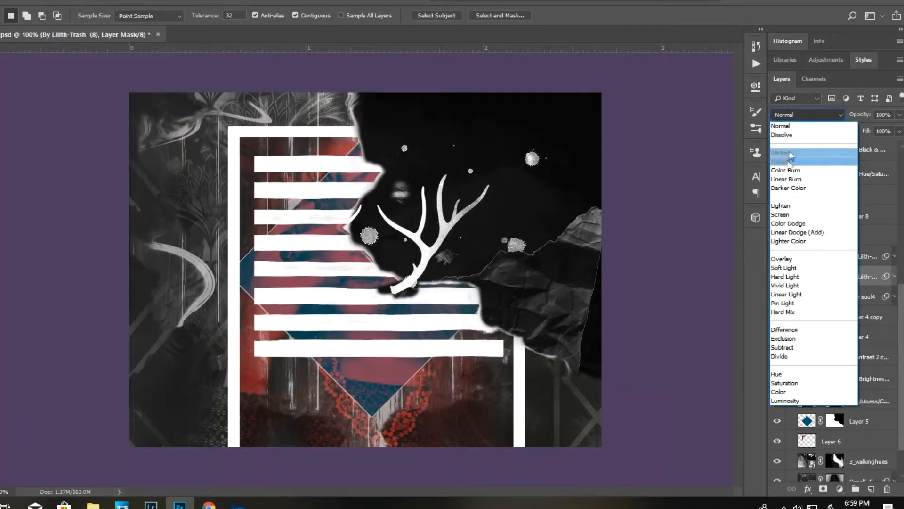
pyautogui.click(798, 208)
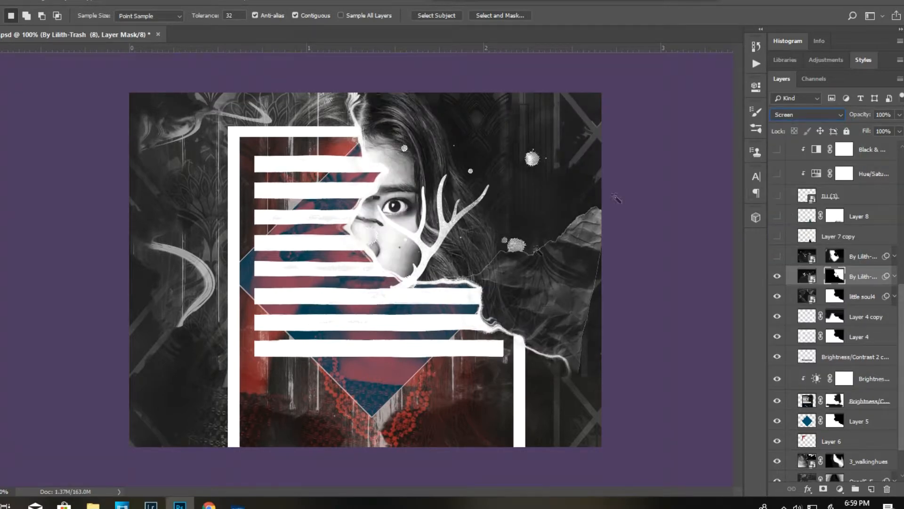
pyautogui.press('v')
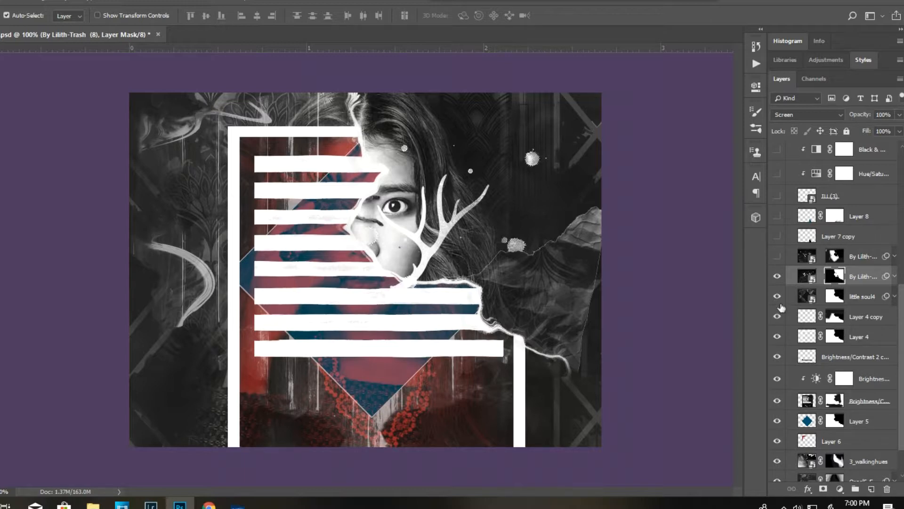
# Make By Lilith-Trash (8) copy 2 visible, and show the By Lilith-Trash (8) layer below it unmasked in Normal mode
pyautogui.click(777, 257)
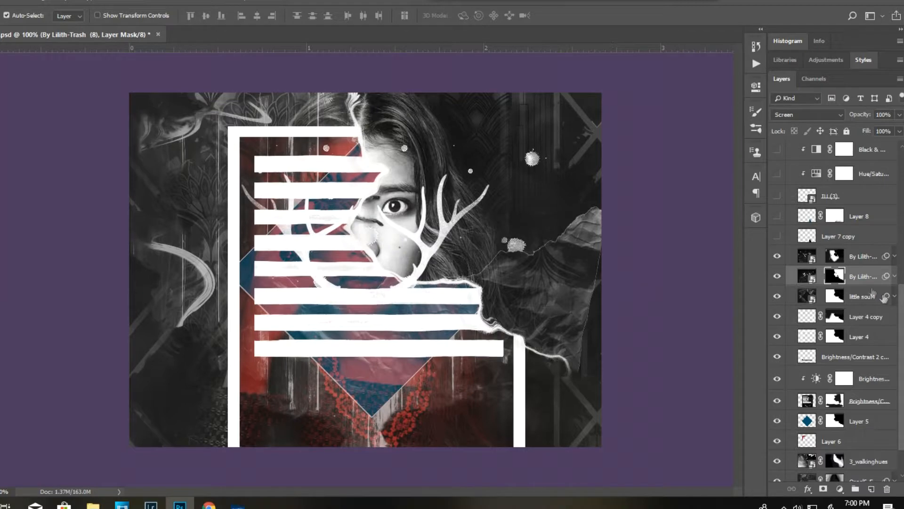
pyautogui.rightClick(836, 278)
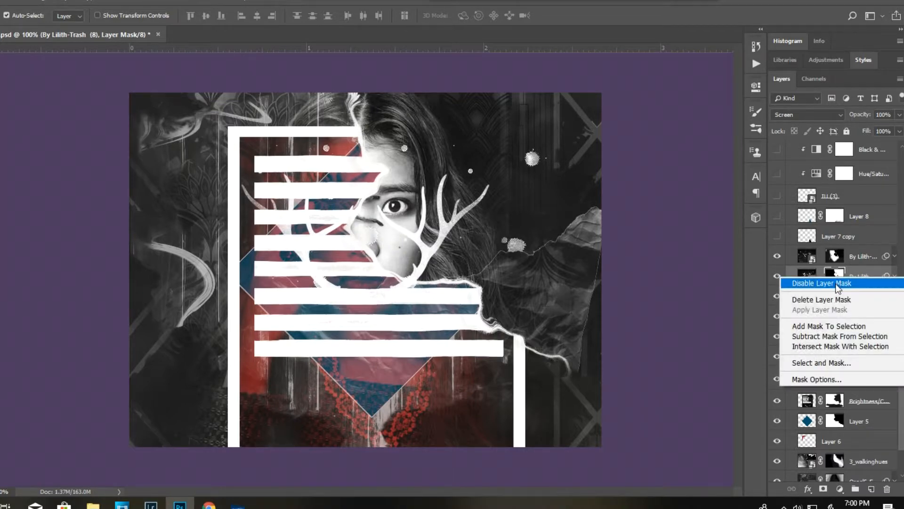
pyautogui.click(809, 281)
pyautogui.click(800, 115)
pyautogui.click(799, 126)
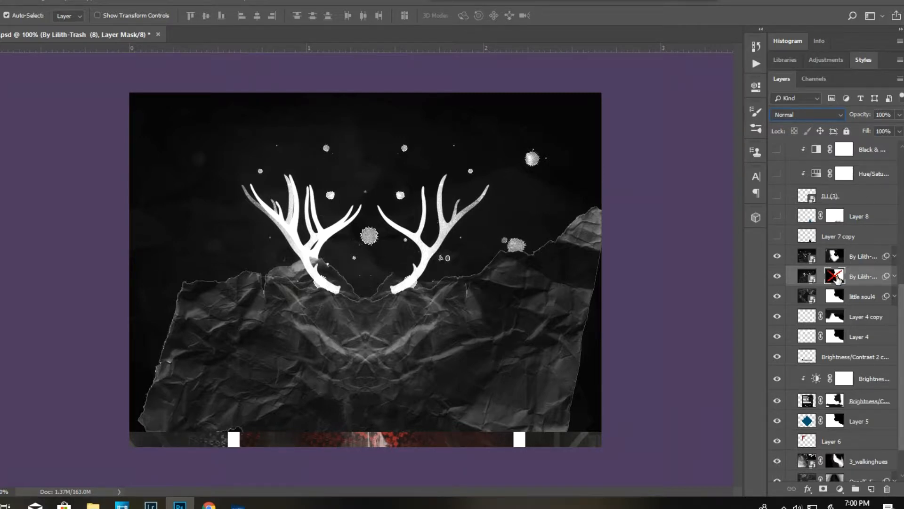
# Restore the mask and Screen blend mode on By Lilith-Trash (8), and select its copy 2 layer
pyautogui.keyDown('shift'); pyautogui.click(837, 277); pyautogui.keyUp('shift')
pyautogui.click(807, 114)
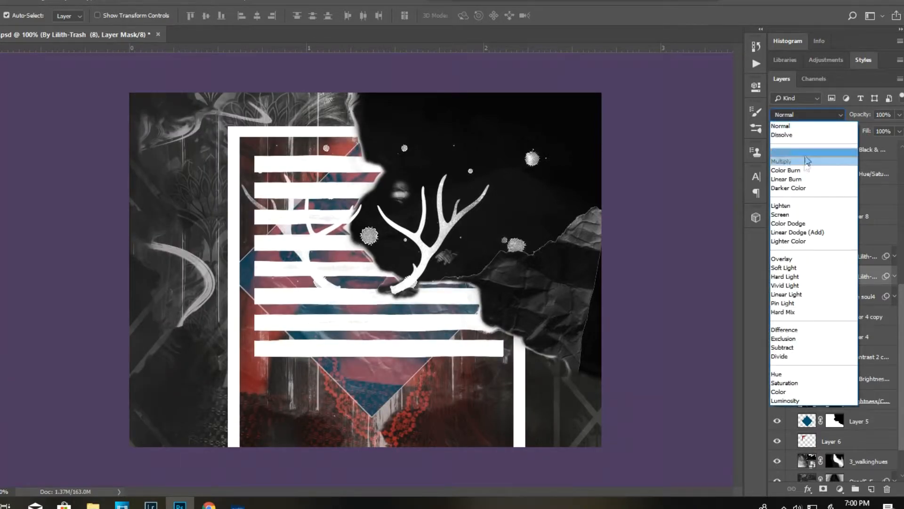
pyautogui.click(795, 214)
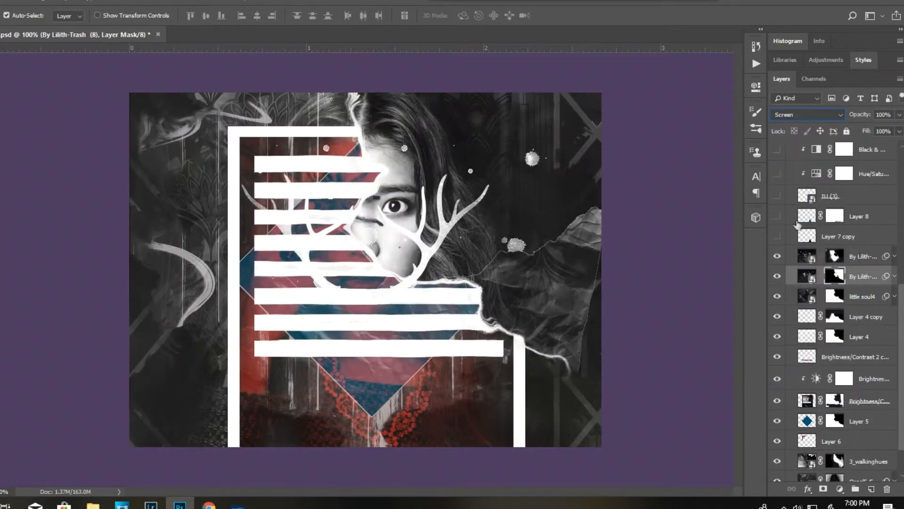
pyautogui.click(807, 258)
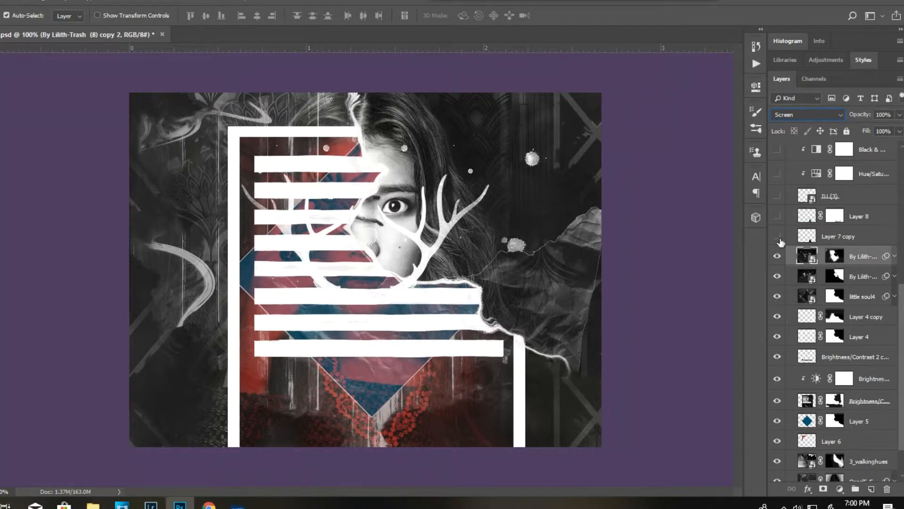
# Make the seated woman's layer and the Hue/Saturation adjustment clipped to it visible, viewing the adjustment's settings
pyautogui.scroll(6, 782, 254)
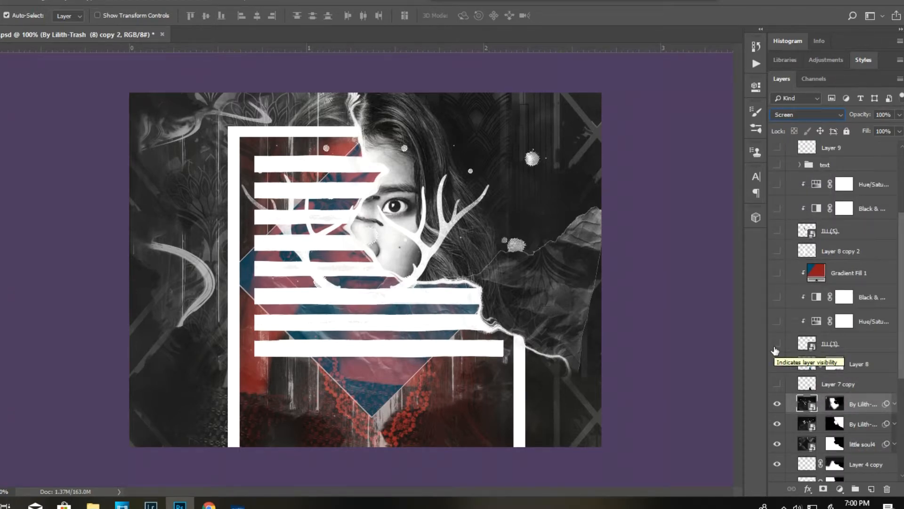
pyautogui.click(777, 343)
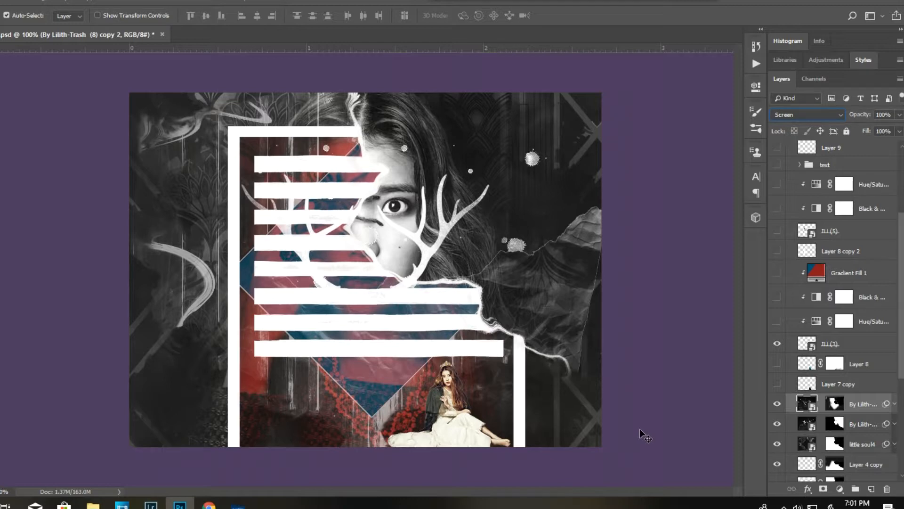
pyautogui.click(778, 322)
pyautogui.doubleClick(818, 324)
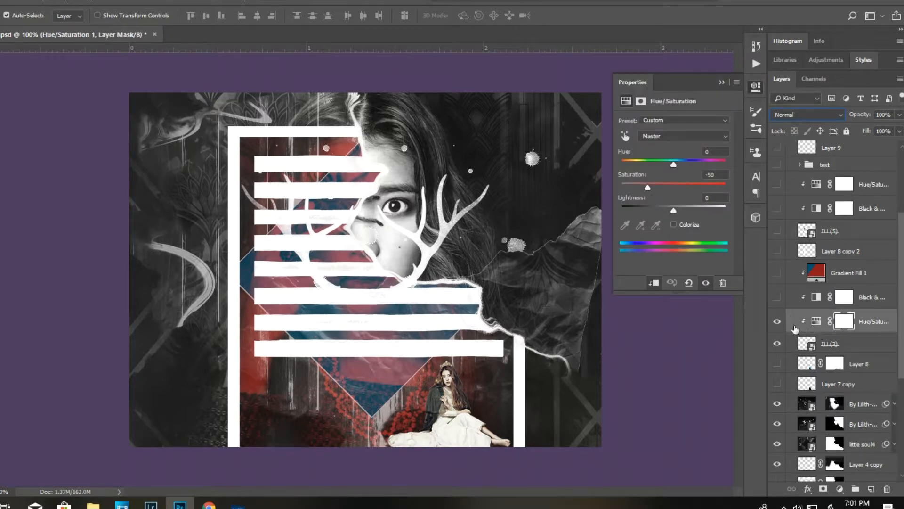
pyautogui.click(721, 82)
# Make the Black & White adjustment clipped to the seated woman visible, and view its settings
pyautogui.click(777, 297)
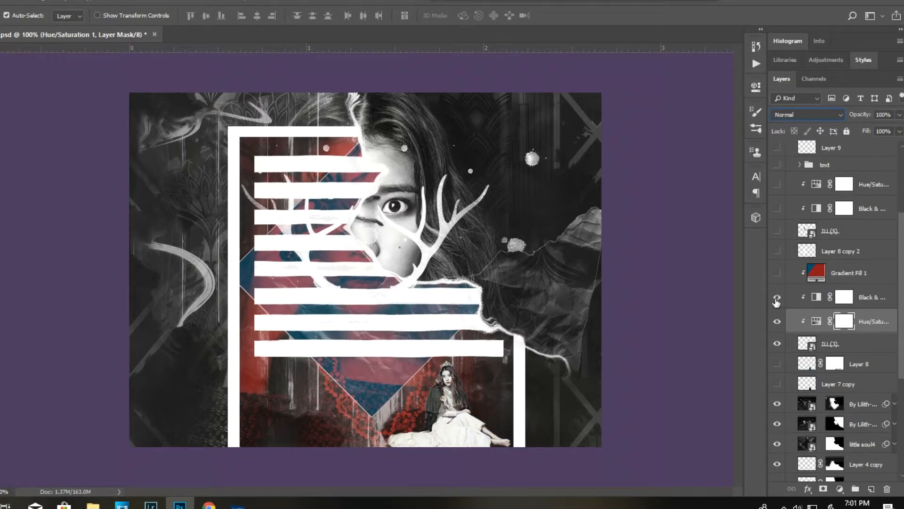
pyautogui.doubleClick(816, 298)
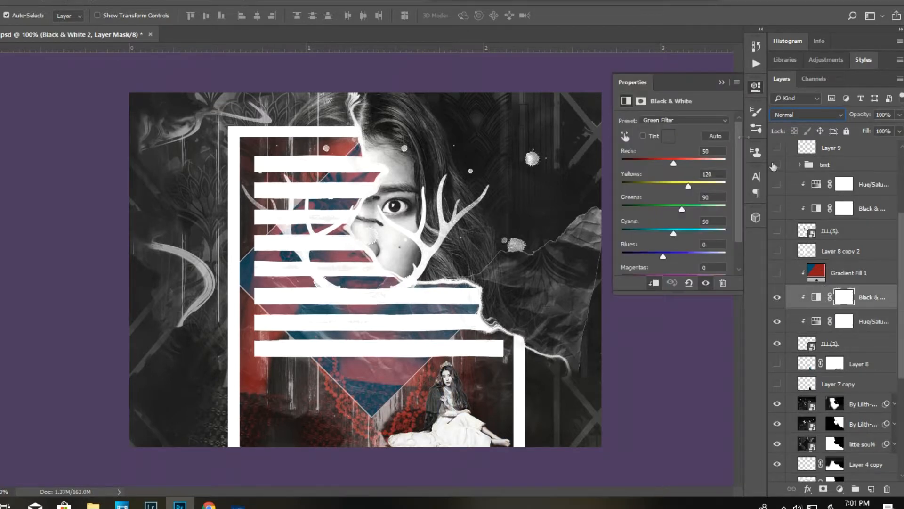
pyautogui.click(722, 82)
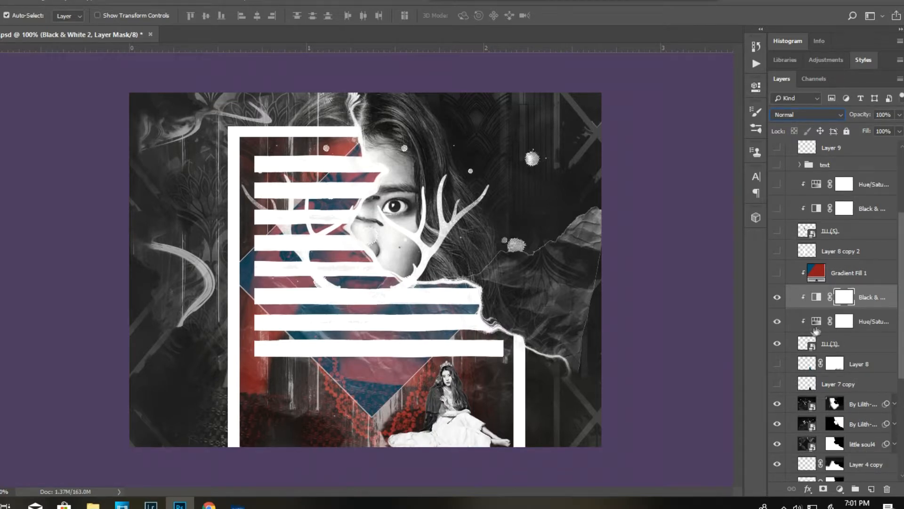
# Toggle the clipped Hue/Saturation adjustment off and on to compare, and make Gradient Fill 1 visible and selected
pyautogui.click(777, 325)
pyautogui.click(776, 325)
pyautogui.click(776, 325)
pyautogui.click(777, 325)
pyautogui.click(777, 274)
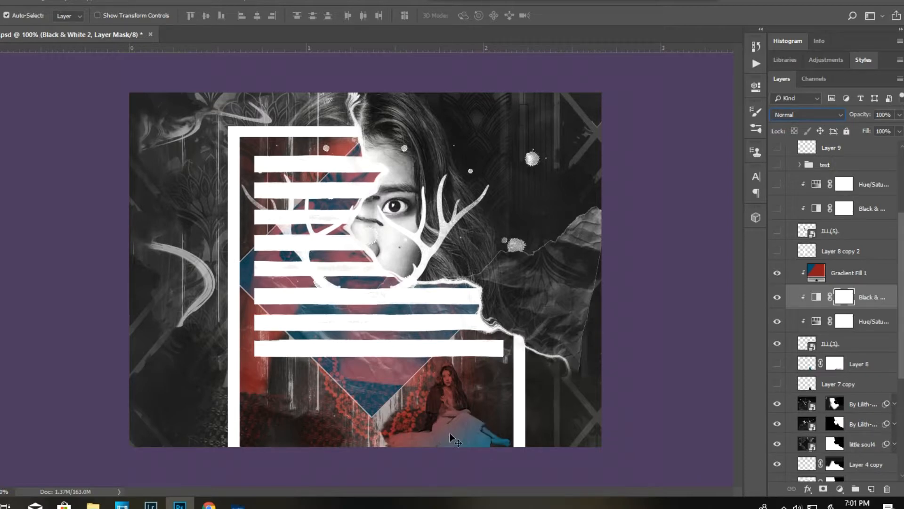
pyautogui.click(855, 282)
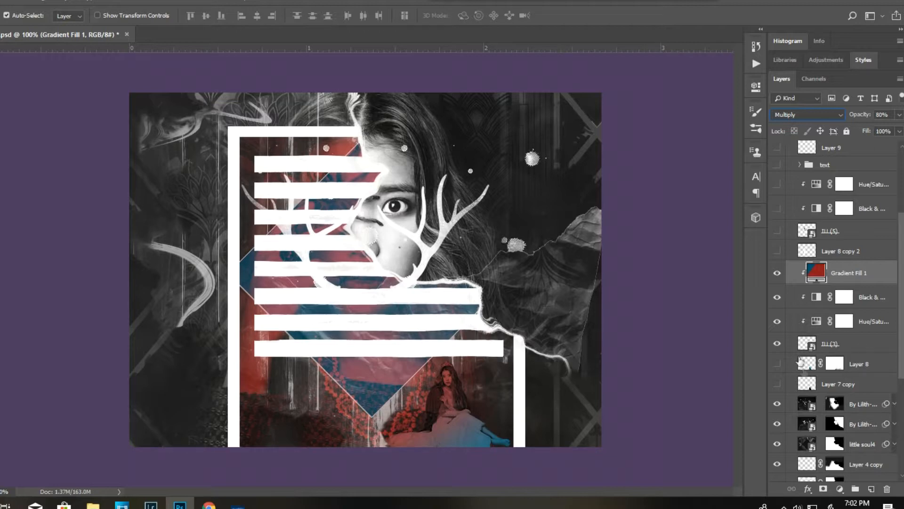
# Hide the seated woman's layer, and show Layer 8 beneath it in Normal blend mode
pyautogui.click(777, 344)
pyautogui.click(777, 364)
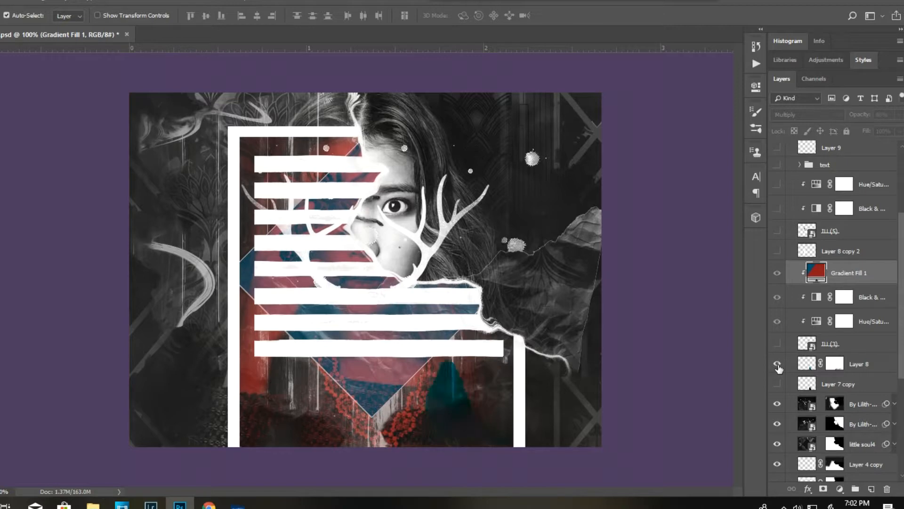
pyautogui.click(804, 367)
pyautogui.click(820, 116)
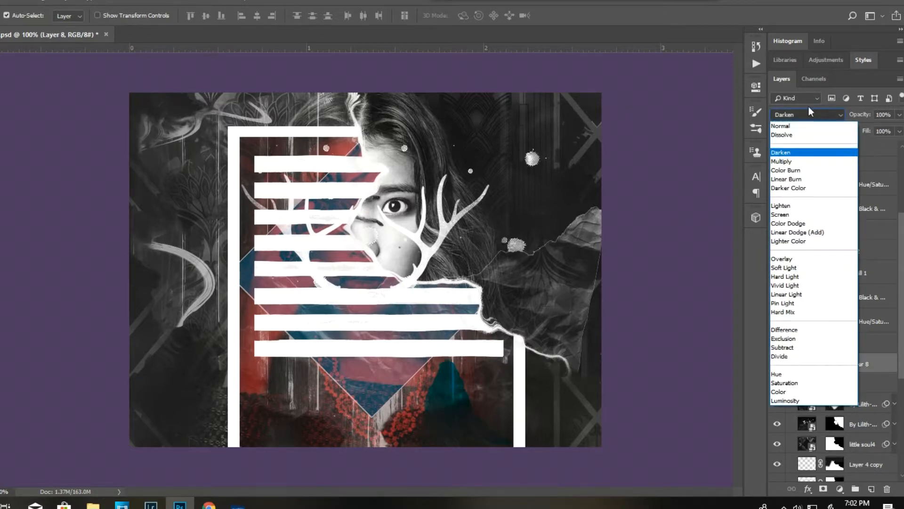
pyautogui.click(804, 127)
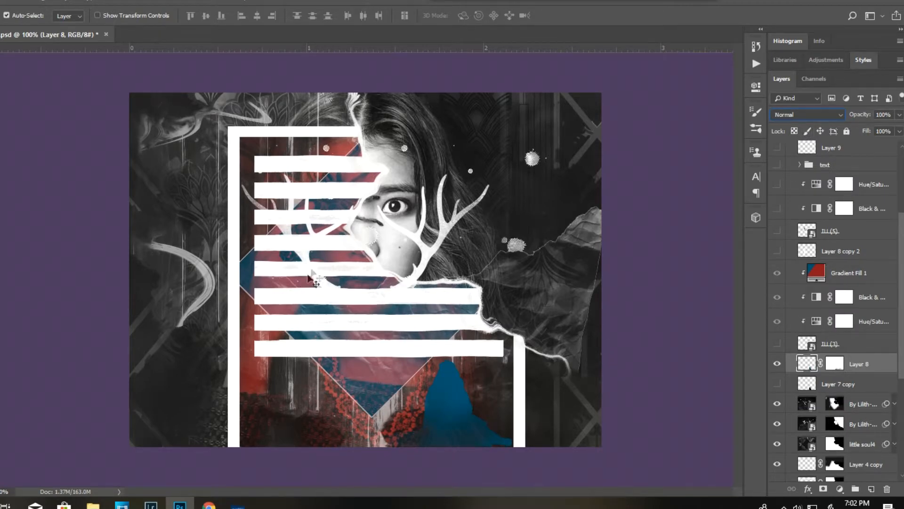
# Set Layer 8's blend mode to Darken and disable its layer mask
pyautogui.click(818, 113)
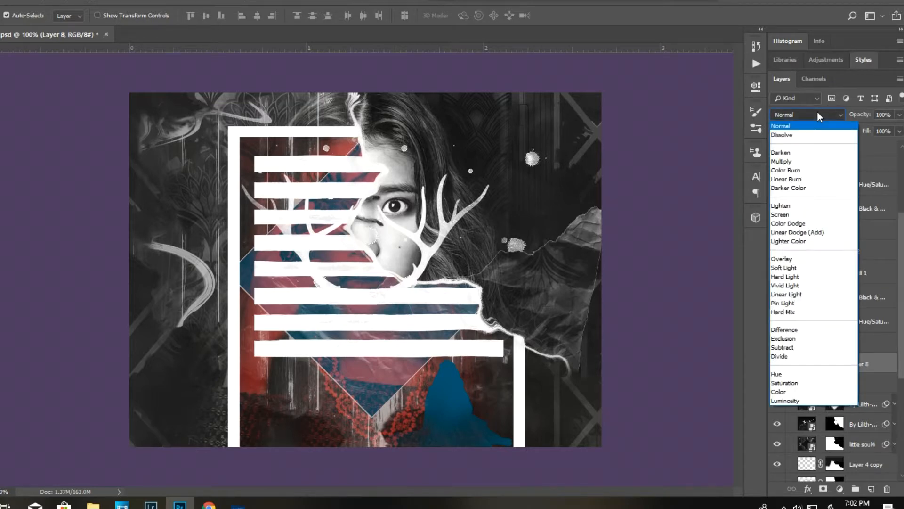
pyautogui.click(807, 153)
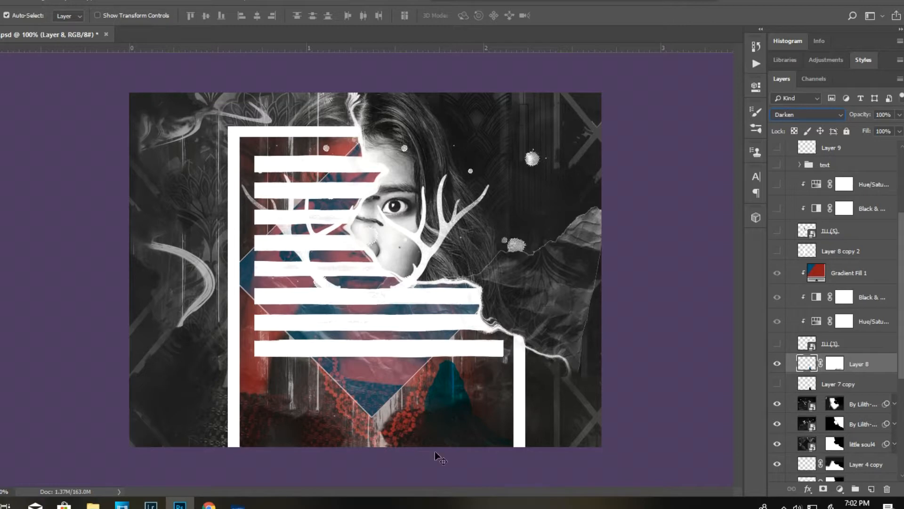
pyautogui.rightClick(841, 367)
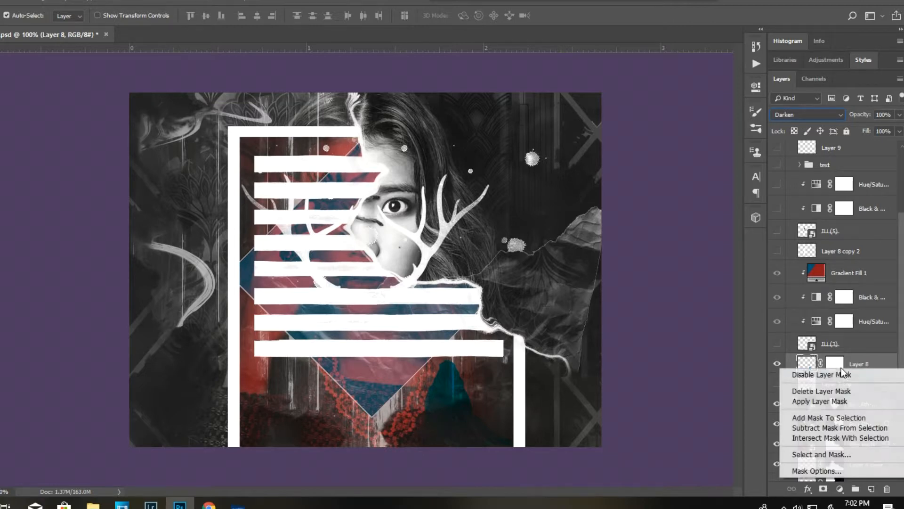
pyautogui.click(839, 374)
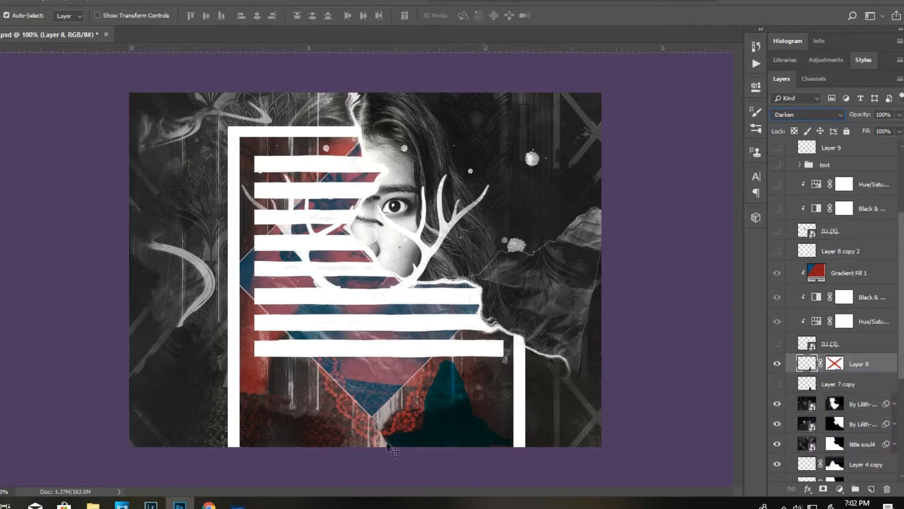
# Re-enable Layer 8's layer mask, and make the seated woman's and the standing woman's layers visible
pyautogui.click(835, 363)
pyautogui.click(777, 343)
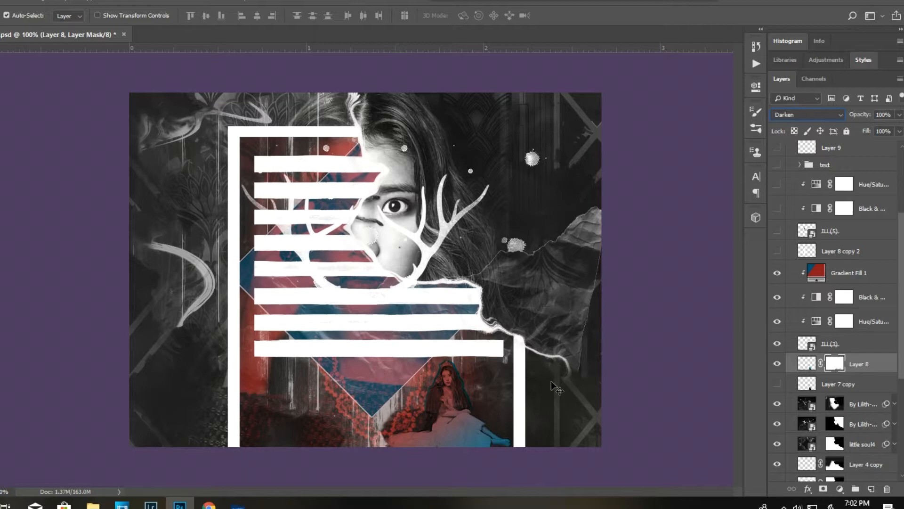
pyautogui.click(778, 251)
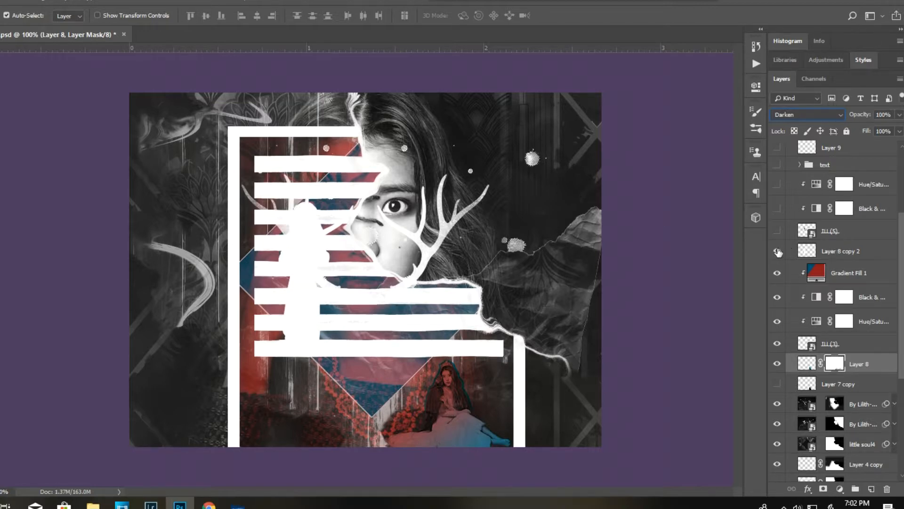
pyautogui.click(777, 251)
pyautogui.click(777, 230)
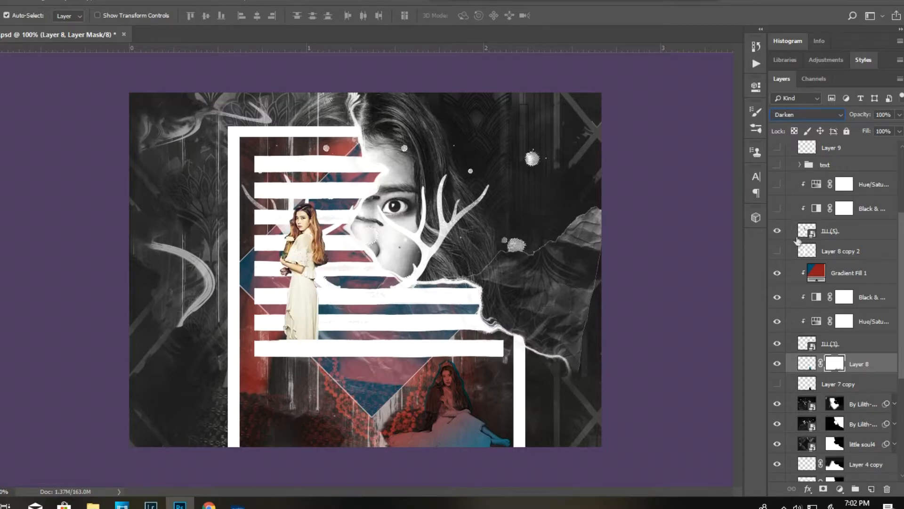
pyautogui.scroll(5, 900, 257)
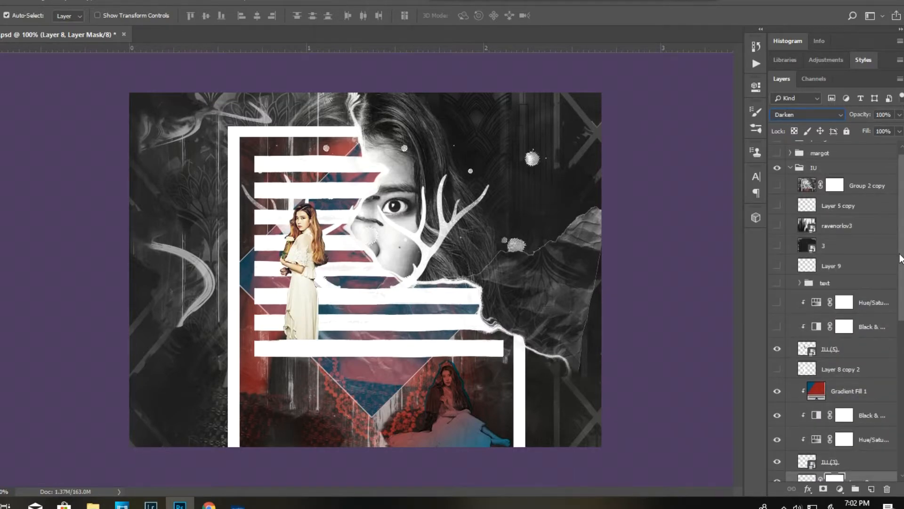
pyautogui.scroll(-1, 900, 257)
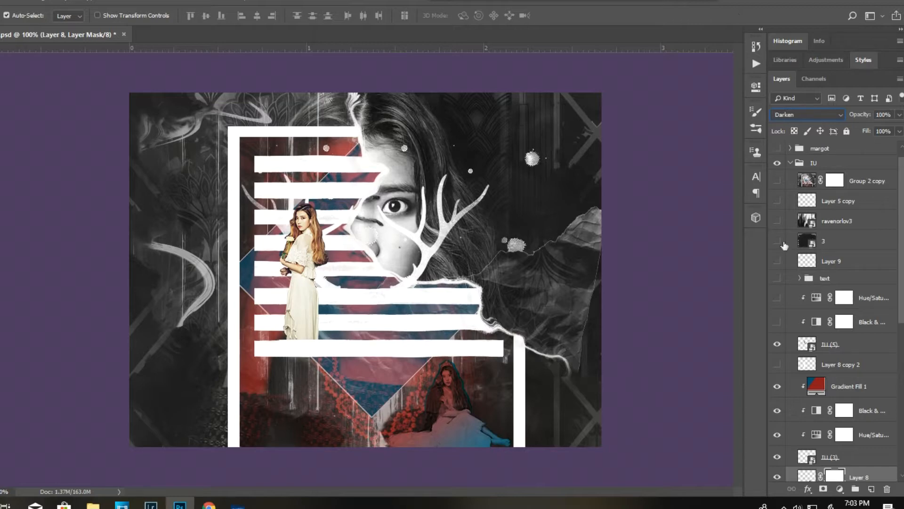
pyautogui.click(777, 279)
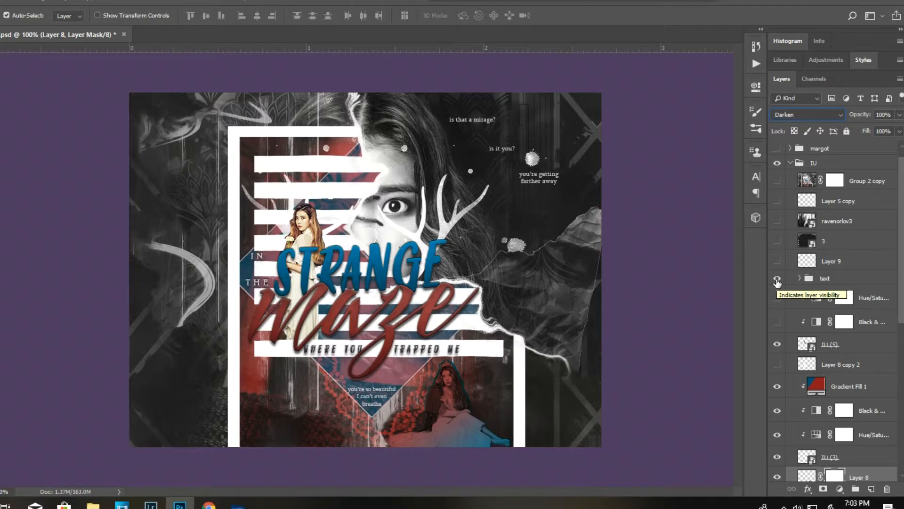
pyautogui.click(777, 280)
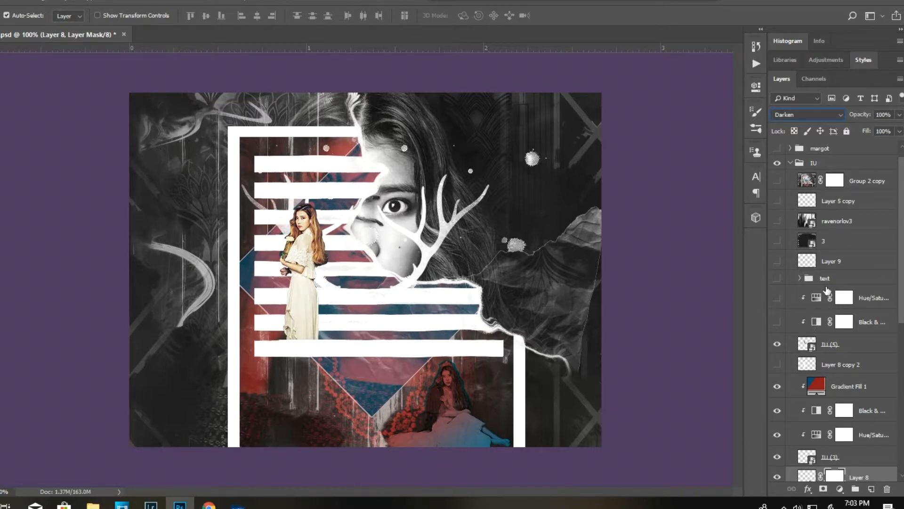
# Make the Black & White and Hue/Saturation adjustments clipped to the standing woman visible, selecting each one in turn
pyautogui.click(776, 323)
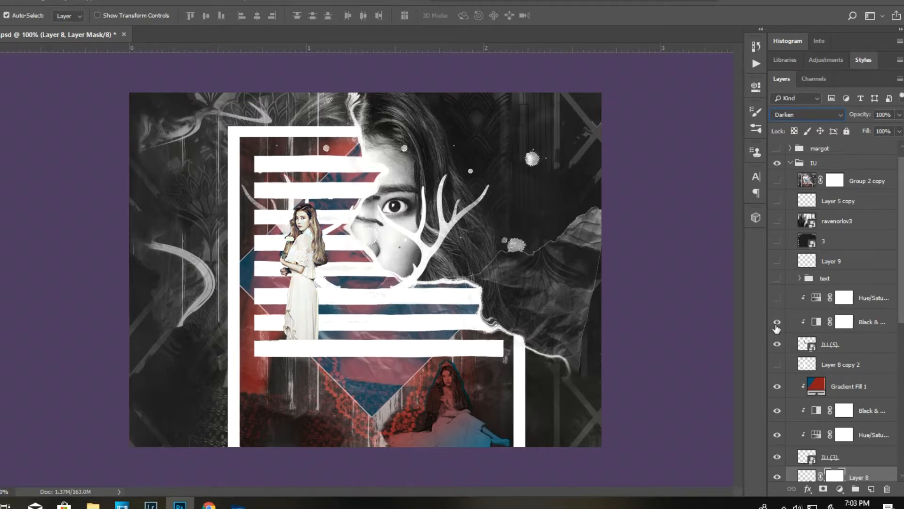
pyautogui.click(816, 322)
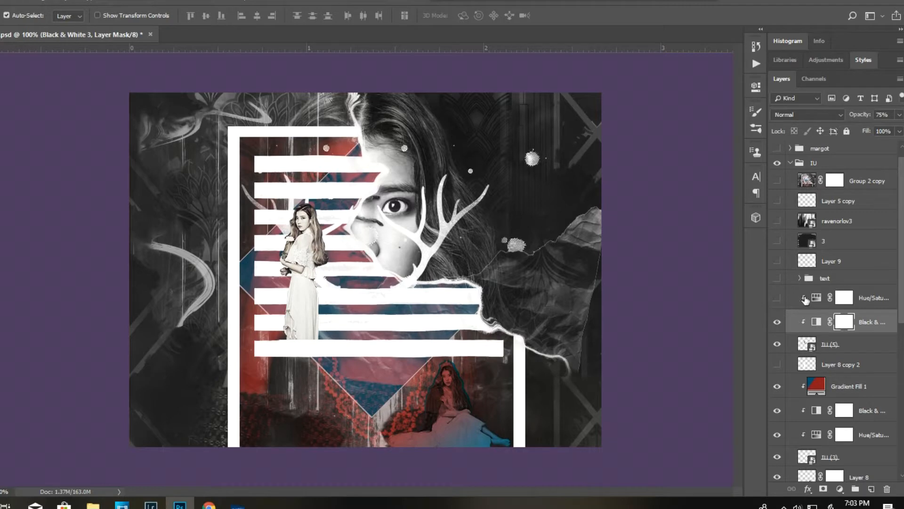
pyautogui.click(778, 299)
pyautogui.click(817, 301)
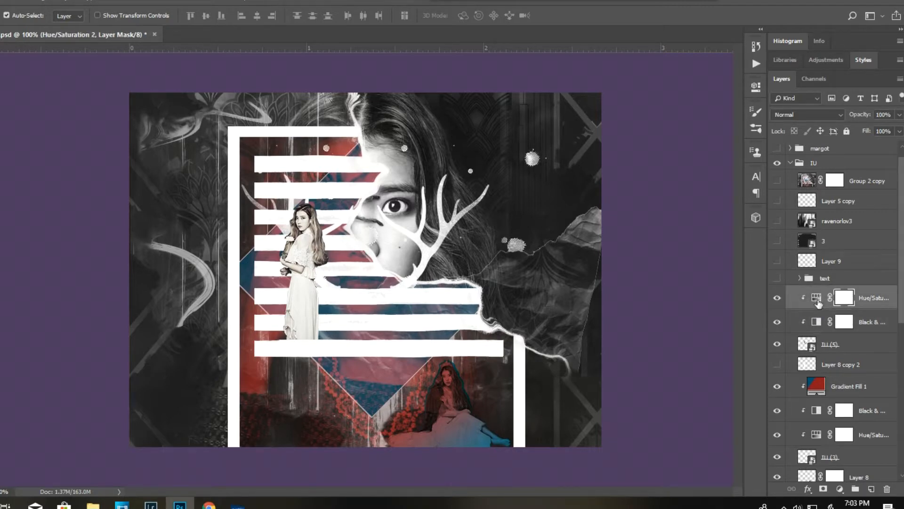
# Toggle the standing woman's Hue/Saturation adjustment off and on to compare its effect
pyautogui.click(776, 299)
pyautogui.click(777, 299)
pyautogui.click(777, 298)
pyautogui.click(776, 299)
# Hide the standing woman's layer while showing and selecting Layer 8 copy 2 beneath it, and make her visible again
pyautogui.click(777, 344)
pyautogui.click(777, 365)
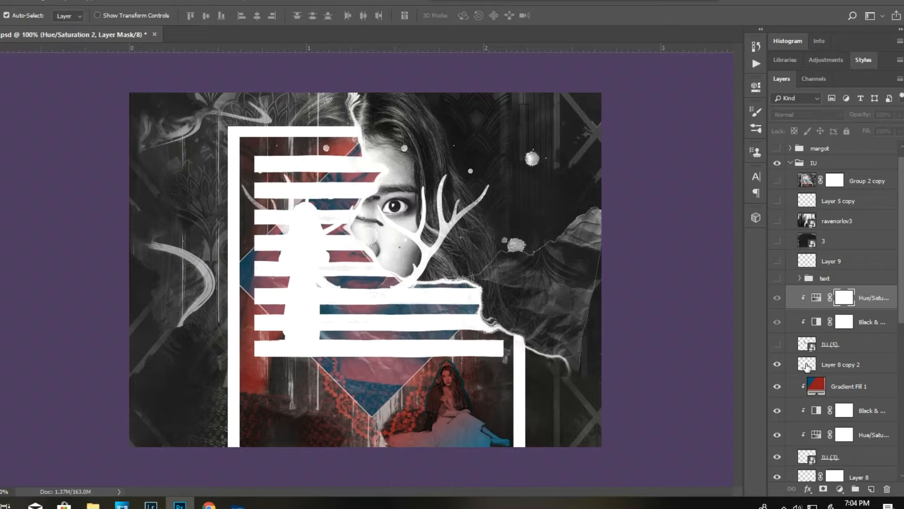
pyautogui.click(806, 366)
pyautogui.click(778, 346)
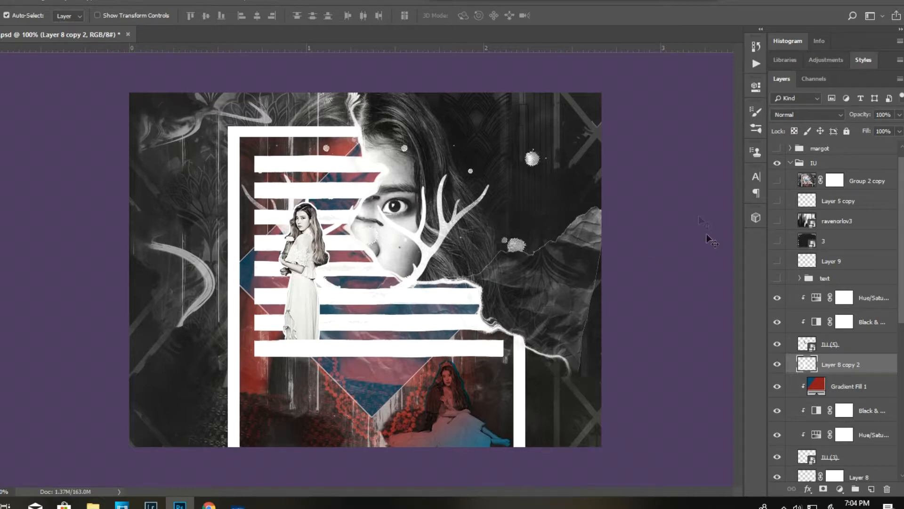
# Make the text group visible and expanded, and open the "in the" text for editing to view its font
pyautogui.click(777, 279)
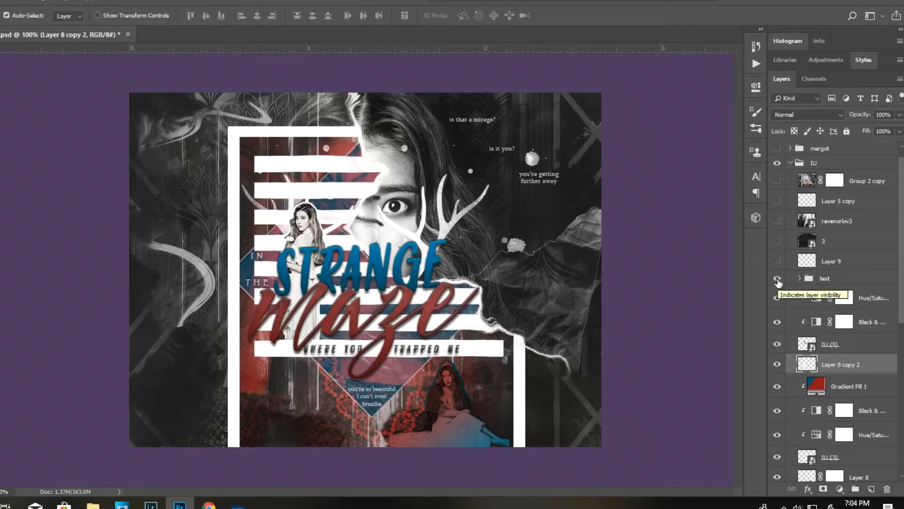
pyautogui.click(800, 278)
pyautogui.scroll(-1, 841, 293)
pyautogui.doubleClick(816, 355)
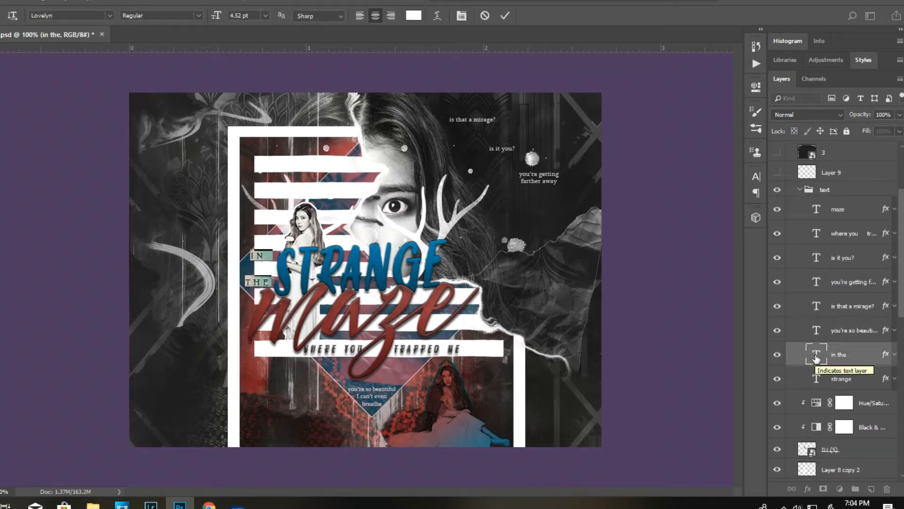
# View the blending options in the layer style of the "is it you?" text
pyautogui.click(827, 258)
pyautogui.doubleClick(825, 253)
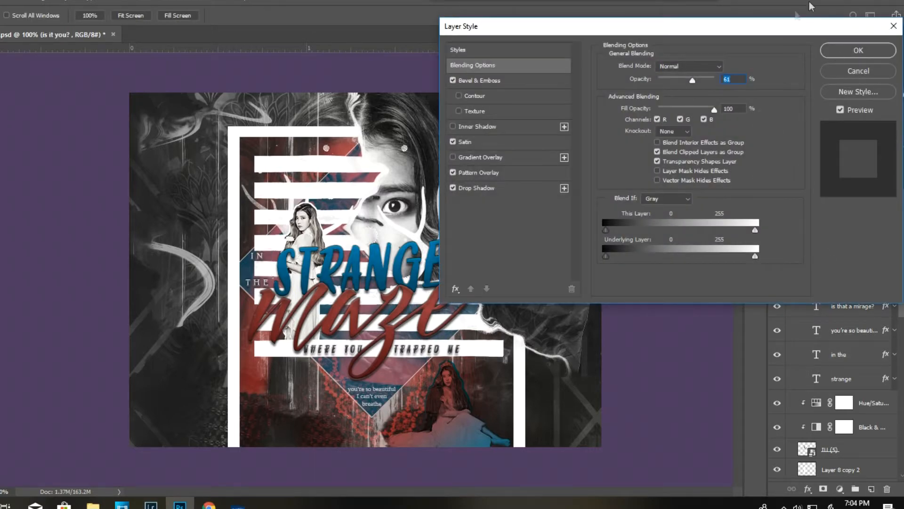
pyautogui.click(887, 51)
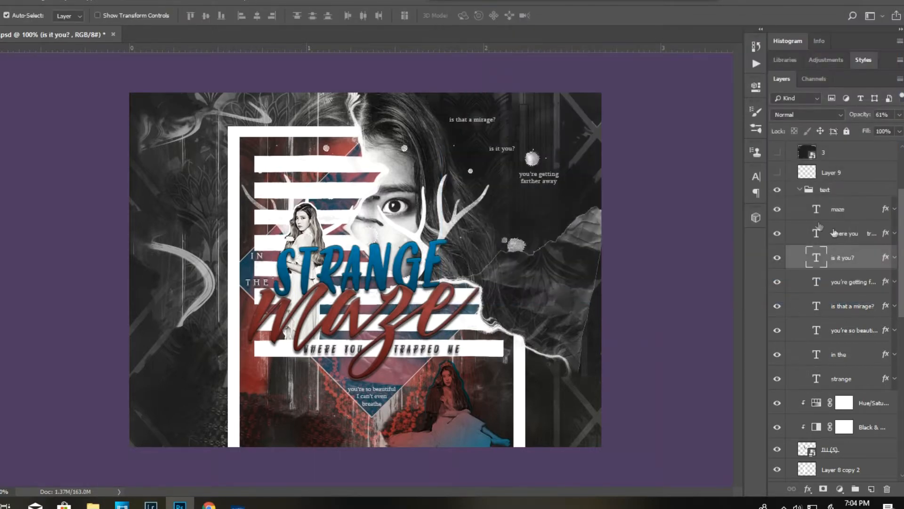
# Examine the font and character settings of the "is it you?" text, and collapse the text group
pyautogui.doubleClick(816, 257)
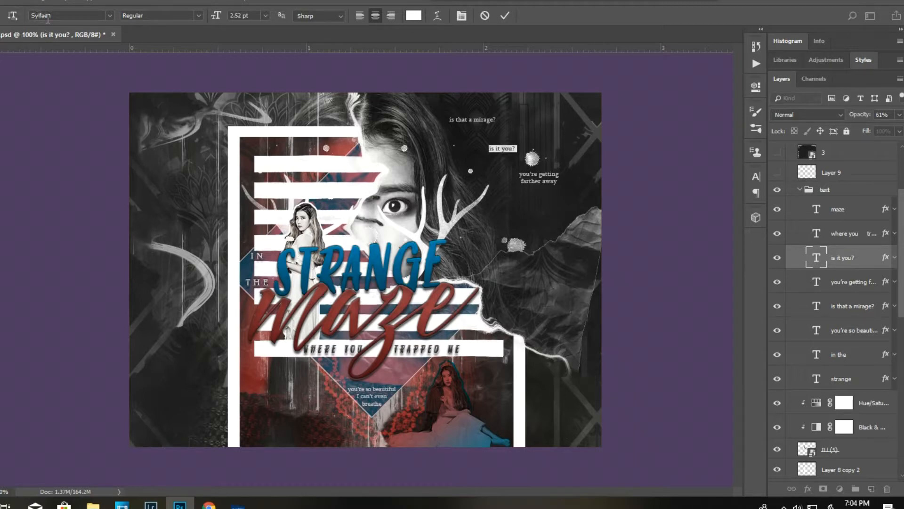
pyautogui.click(822, 258)
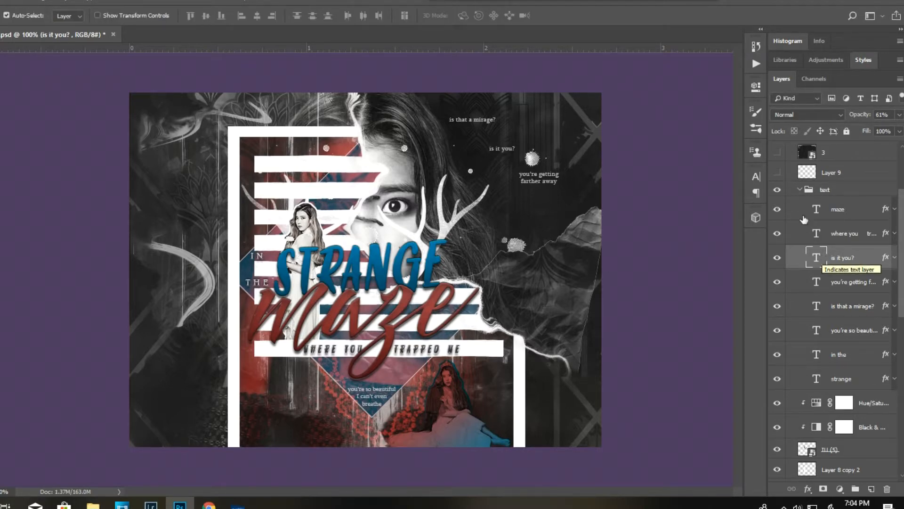
pyautogui.click(756, 178)
pyautogui.click(806, 190)
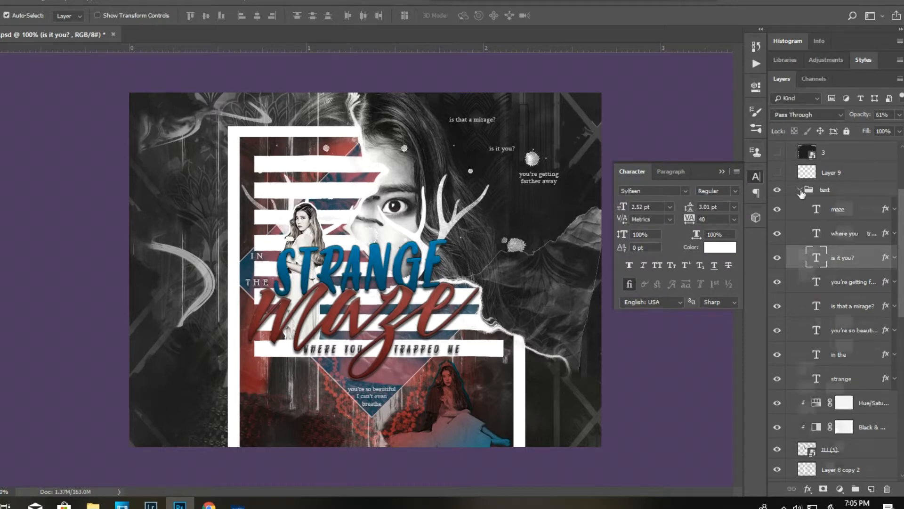
pyautogui.click(799, 190)
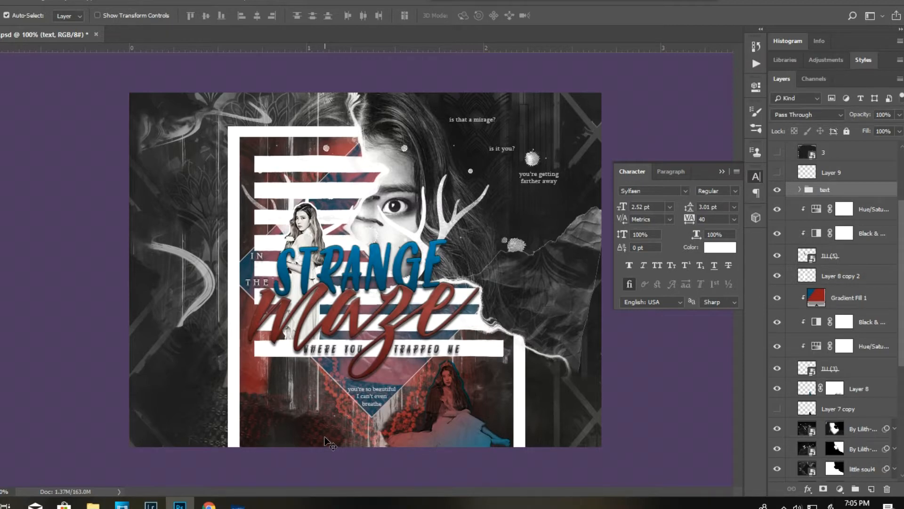
# Make Layer 9 above the text group visible and selected
pyautogui.scroll(3, 867, 275)
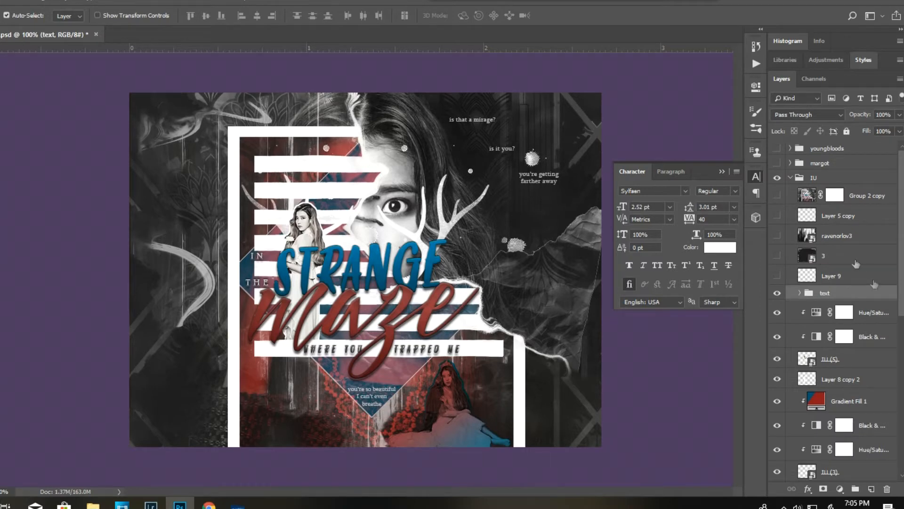
pyautogui.click(777, 276)
pyautogui.click(809, 277)
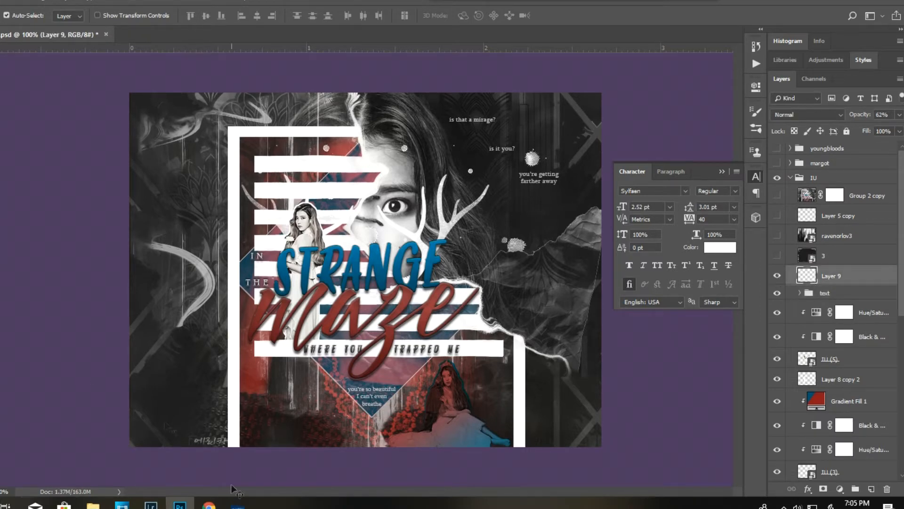
# Make texture layer 3 visible, preview it in Normal blend mode, and set its blend mode to Screen
pyautogui.click(791, 263)
pyautogui.click(777, 255)
pyautogui.click(805, 115)
pyautogui.click(799, 126)
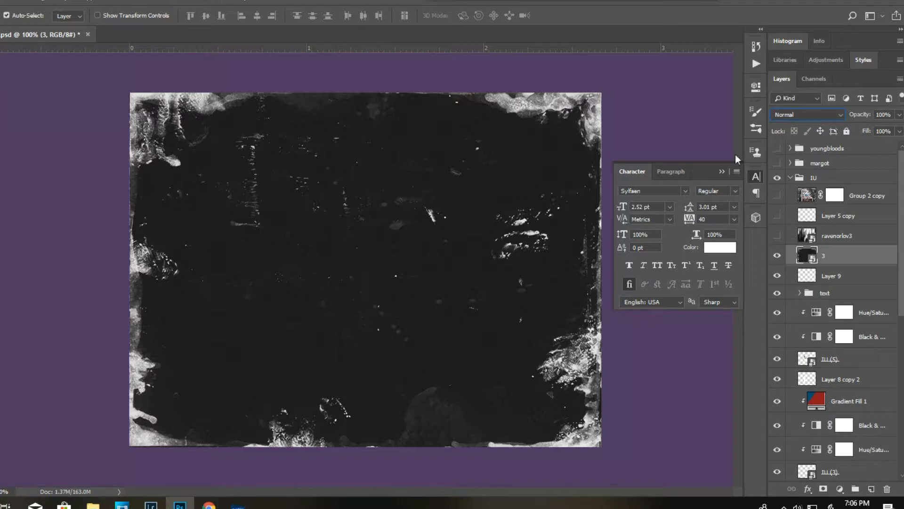
pyautogui.click(721, 171)
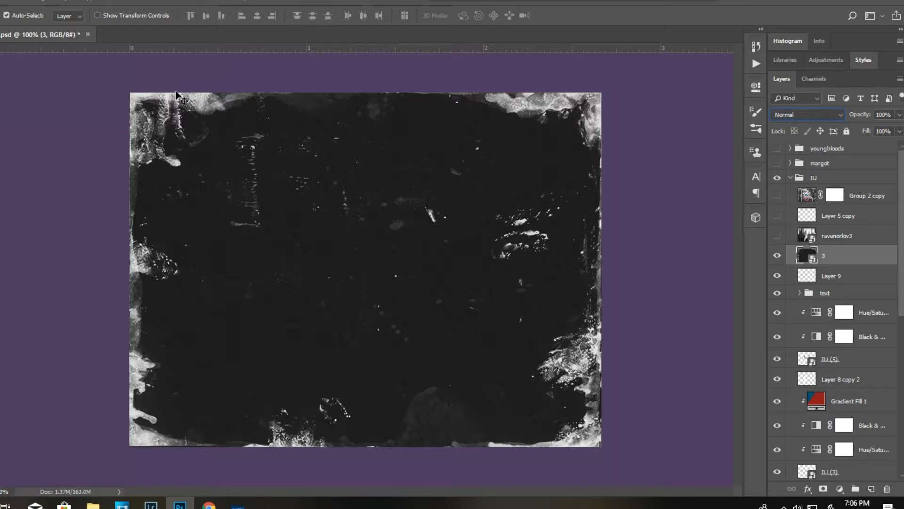
pyautogui.click(795, 115)
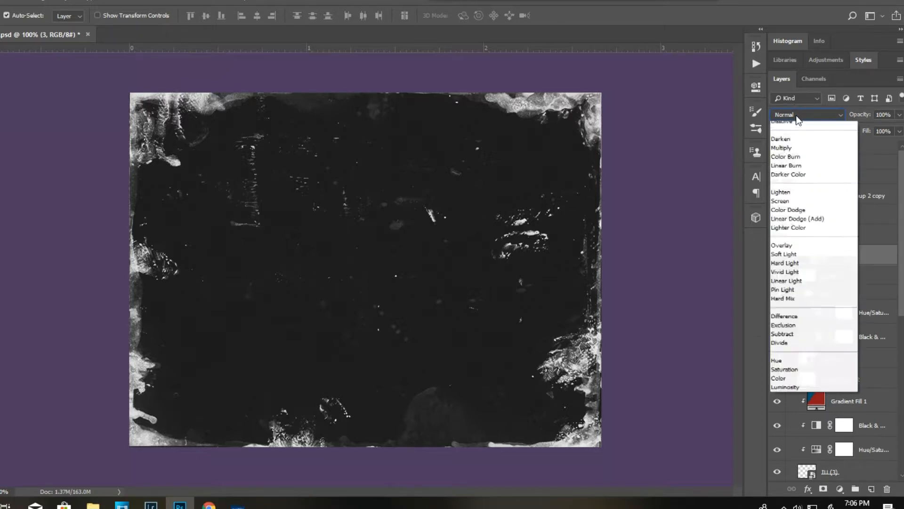
pyautogui.click(783, 214)
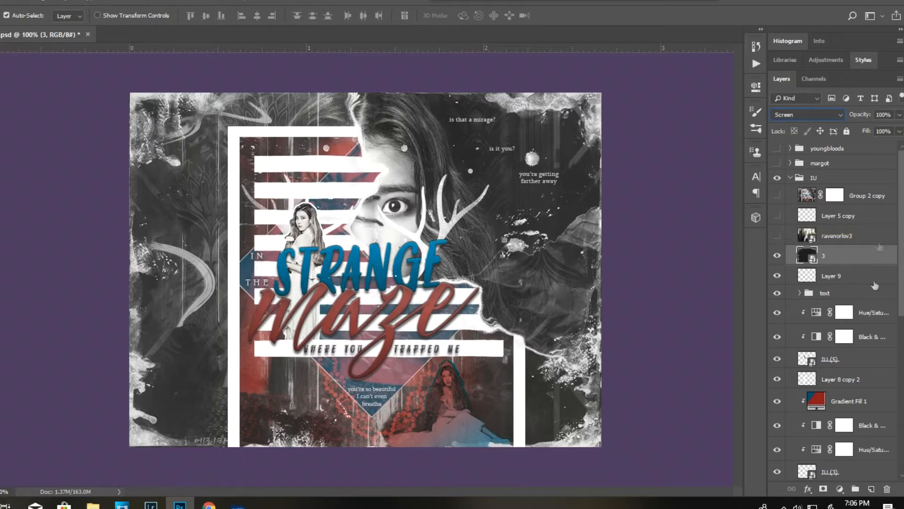
# Make the ravenorlov3 layer visible and show it in Normal blend mode at 100% opacity
pyautogui.click(807, 236)
pyautogui.click(777, 235)
pyautogui.click(816, 116)
pyautogui.click(856, 123)
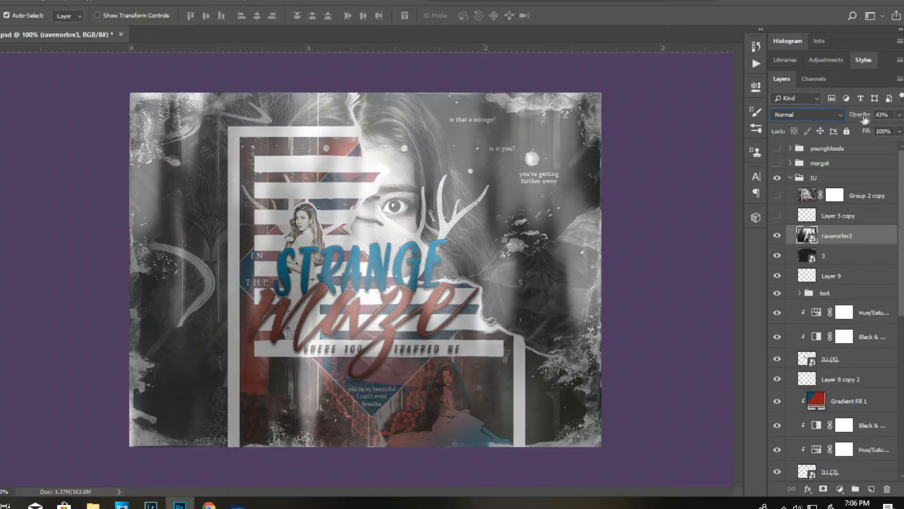
pyautogui.moveTo(865, 117); pyautogui.dragTo(902, 117)
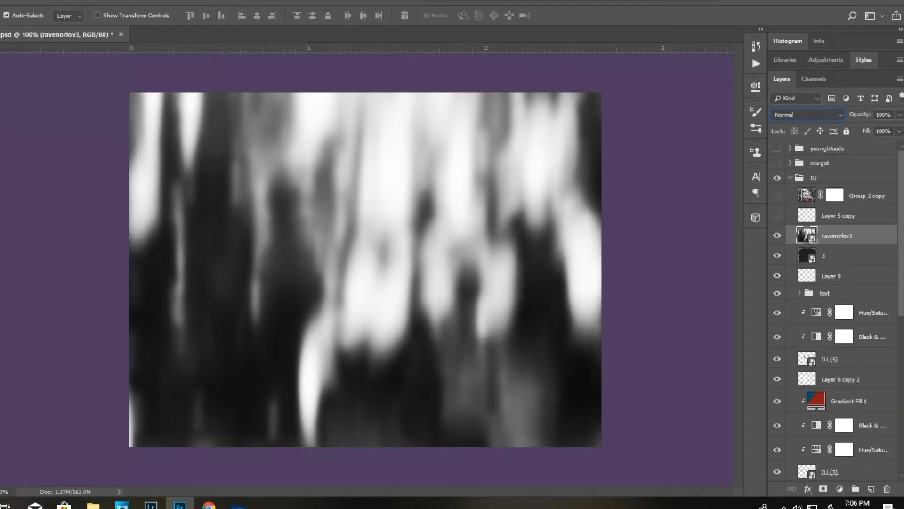
# Set the ravenorlov3 layer's blend mode to Soft Light and its opacity to 43%
pyautogui.click(788, 116)
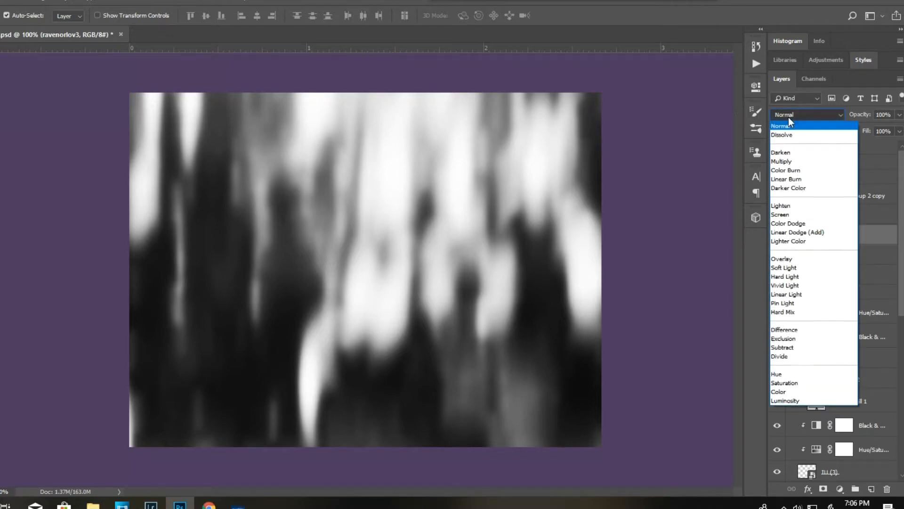
pyautogui.click(784, 268)
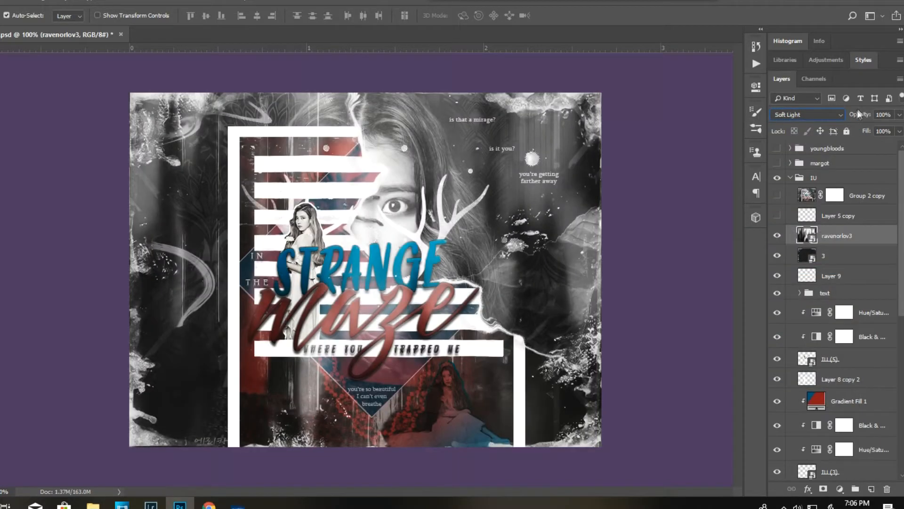
pyautogui.click(887, 114)
pyautogui.write('43')
pyautogui.press('Return')
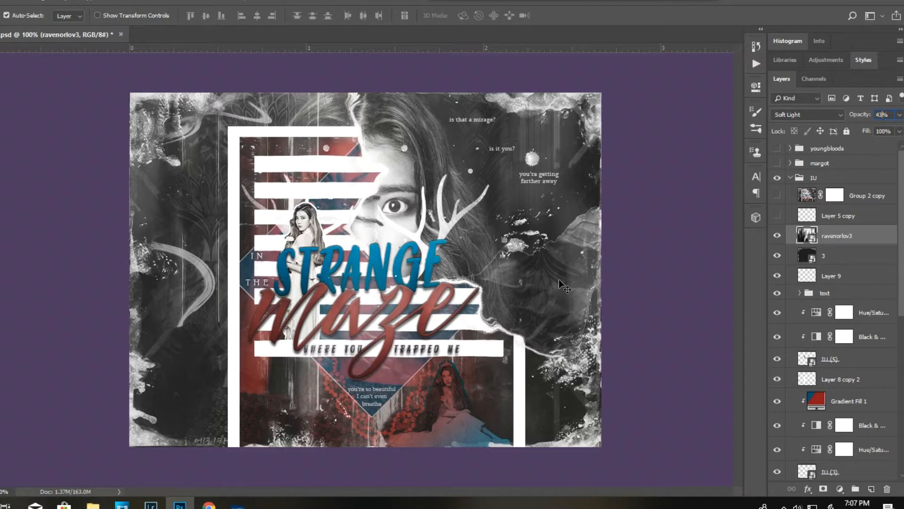
# Make Layer 5 copy visible, select it, and toggle its visibility to compare the artwork with and without the white border
pyautogui.click(777, 216)
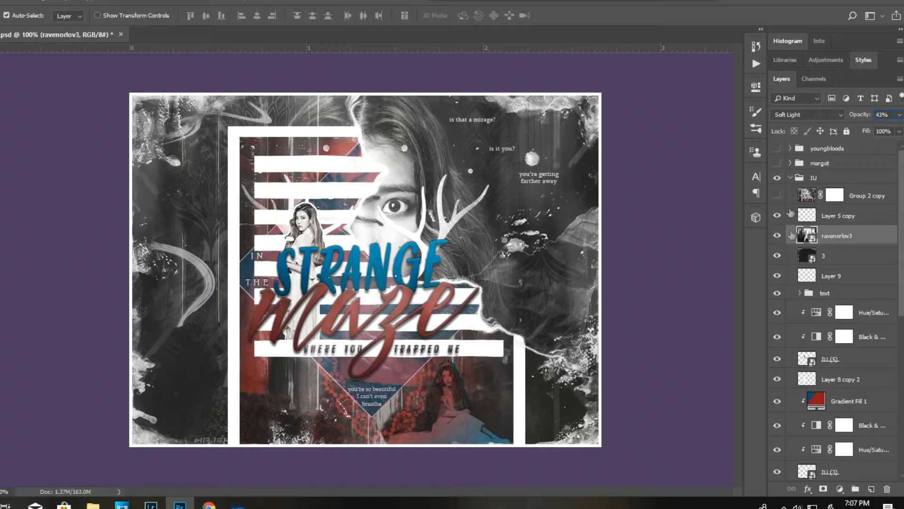
pyautogui.click(807, 216)
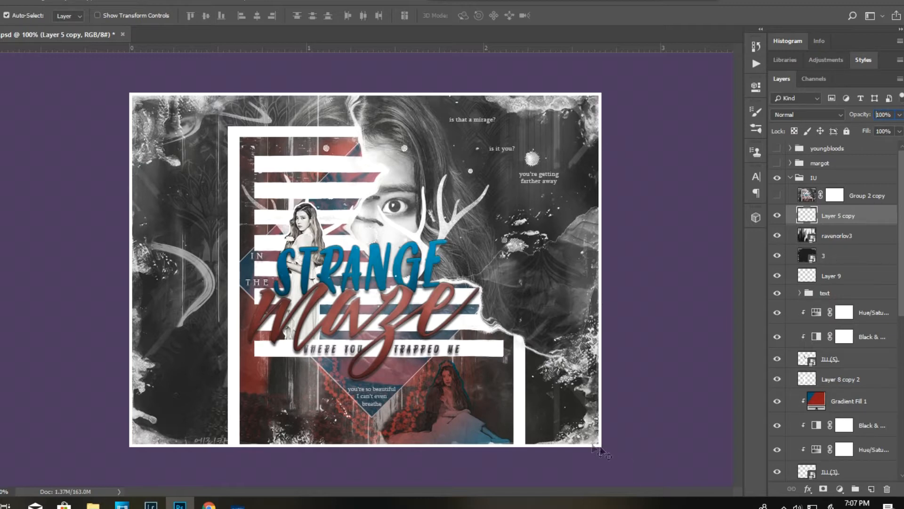
pyautogui.click(776, 216)
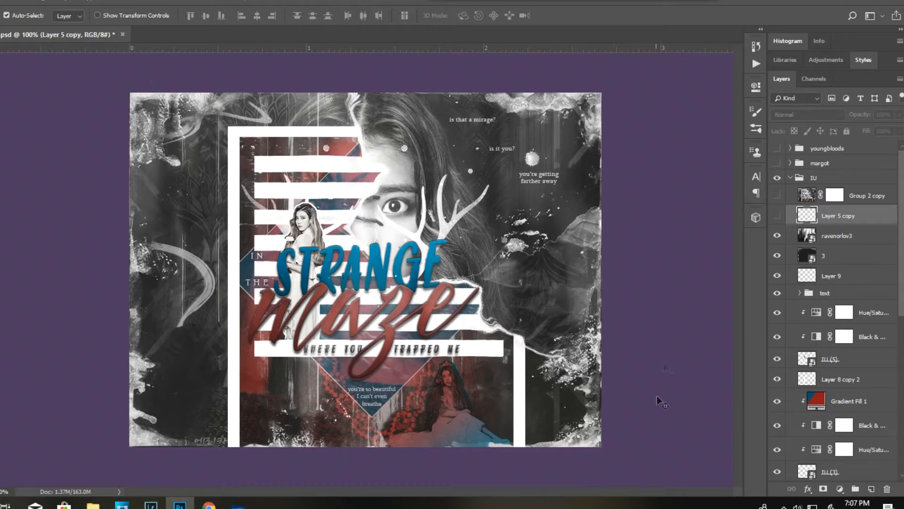
pyautogui.click(777, 216)
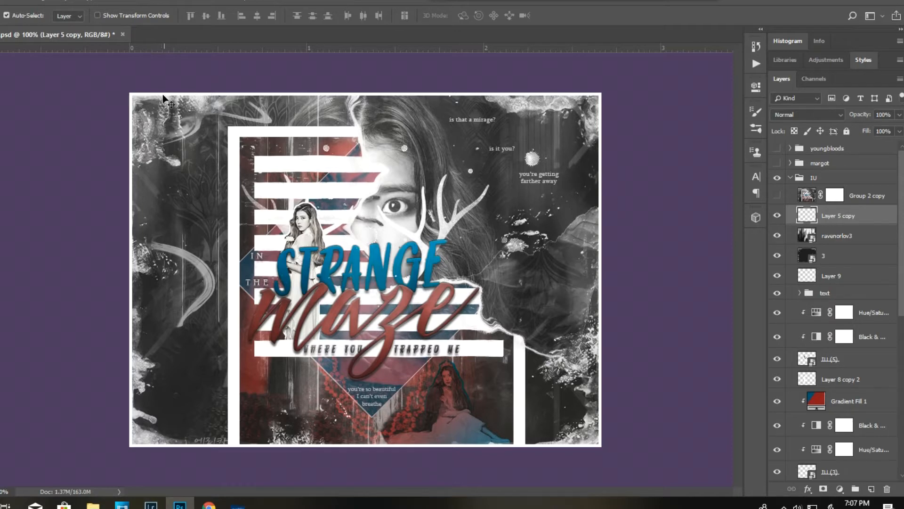
# Hide Layer 5 copy and add a white-filled layer above it with a black-filled duplicate on top
pyautogui.click(871, 489)
pyautogui.click(777, 236)
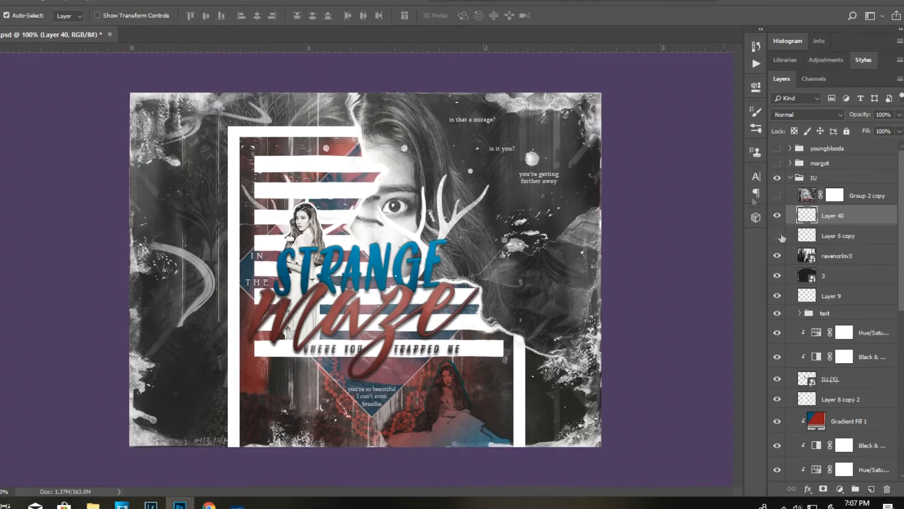
pyautogui.press('g')
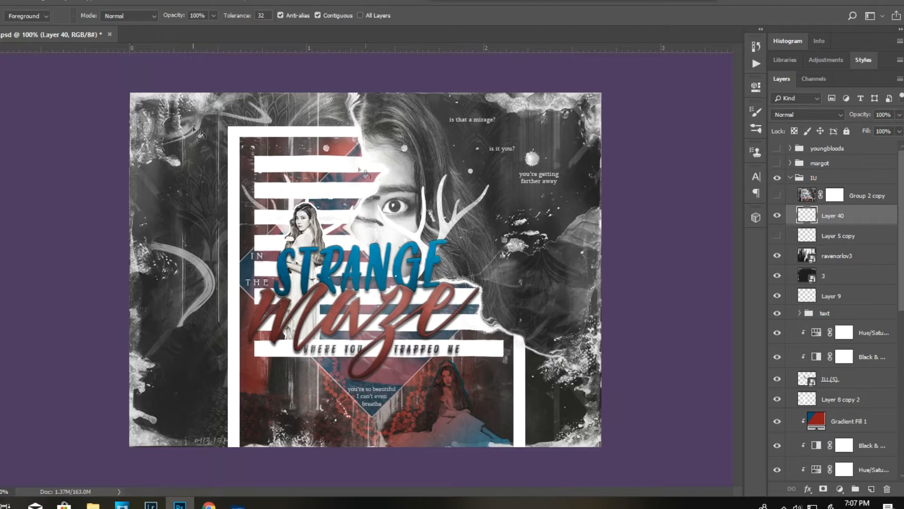
pyautogui.click(421, 176)
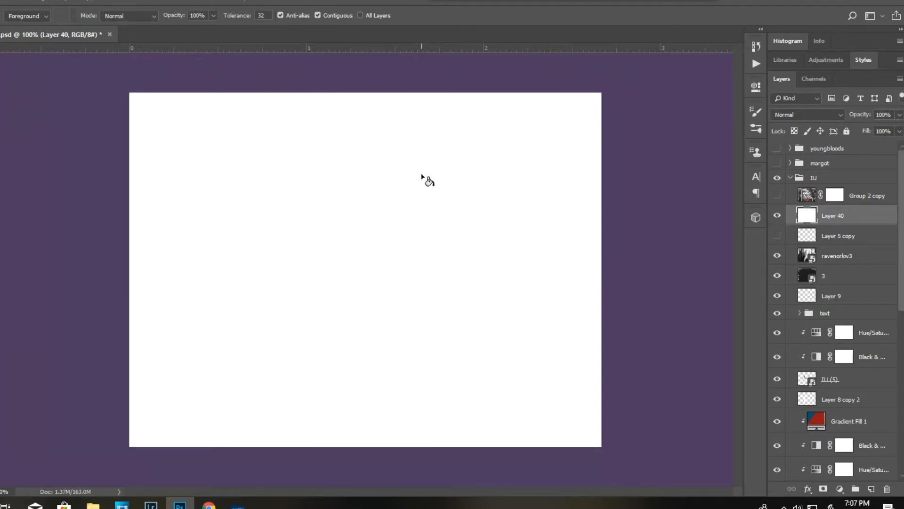
pyautogui.moveTo(858, 216); pyautogui.dragTo(872, 489)
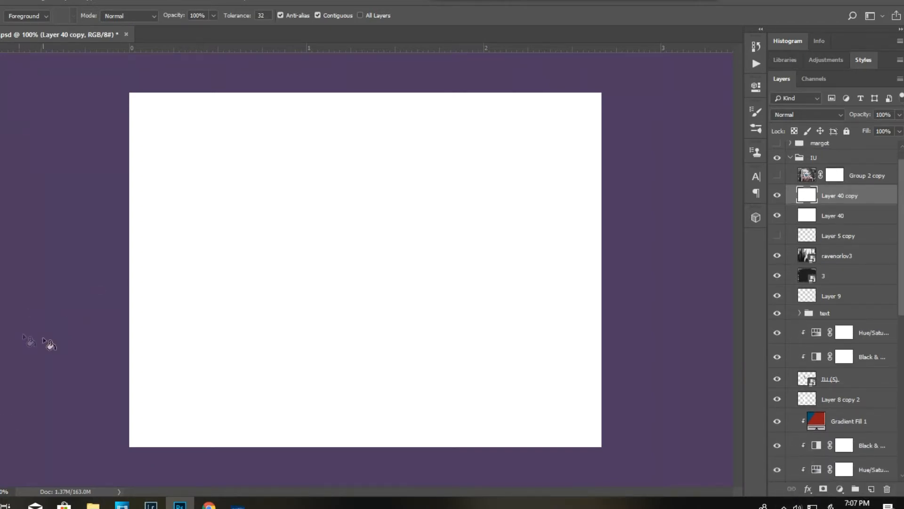
pyautogui.click(354, 215)
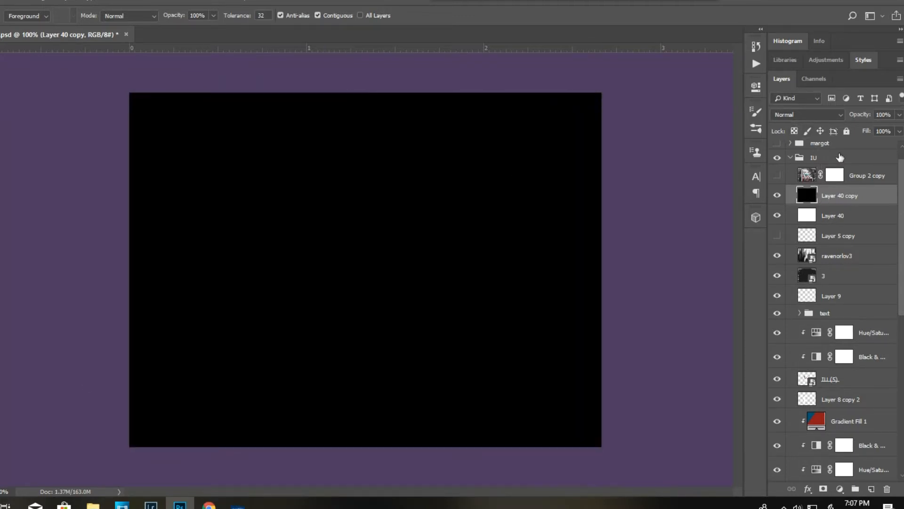
# Scale the black layer to 98.75% width and 98.83% height, leaving a thin white edge on all sides
pyautogui.hotkey('ctrl', 't')
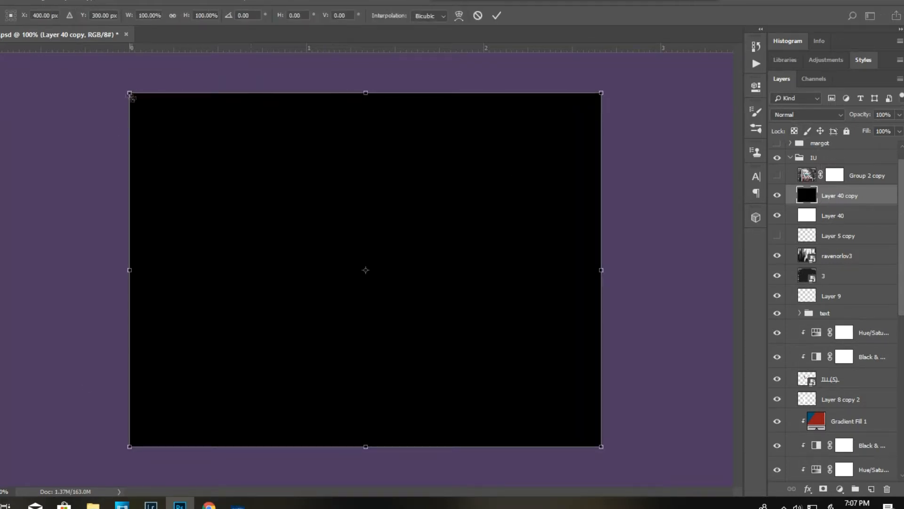
pyautogui.moveTo(130, 93); pyautogui.dragTo(132, 94)
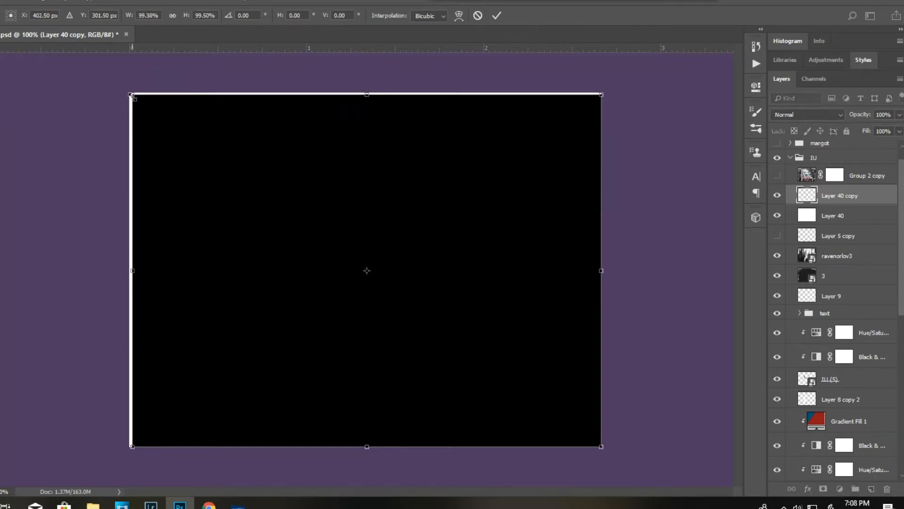
pyautogui.moveTo(600, 446); pyautogui.dragTo(600, 445)
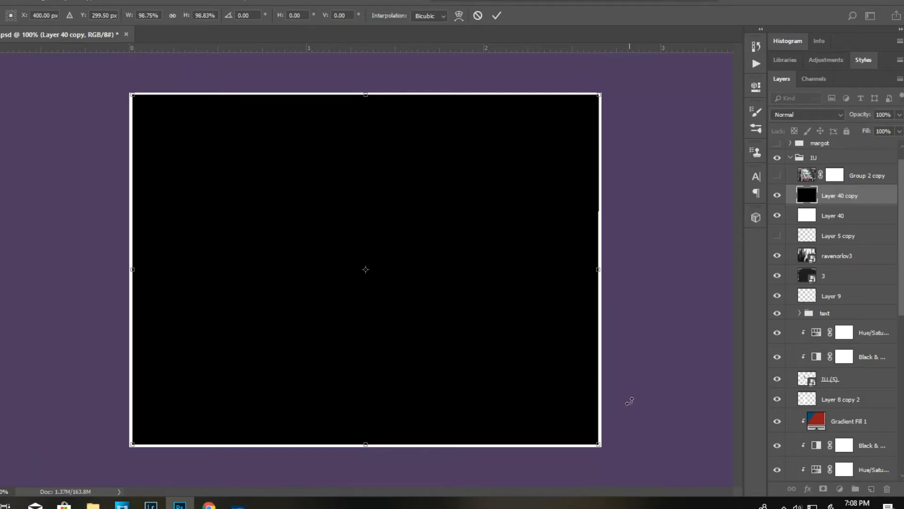
pyautogui.press('Return')
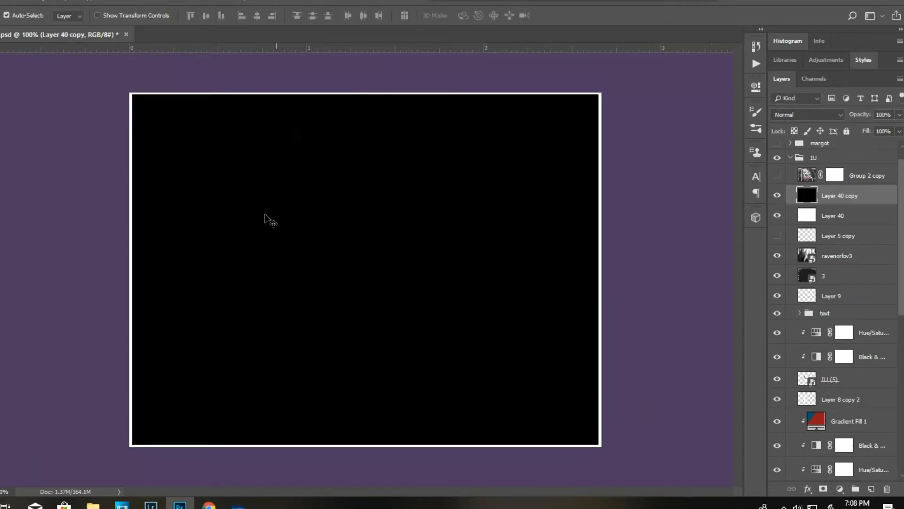
# Mask the white Layer 40 with the black layer's outline, hide the black layer, and invert the mask to leave a border
pyautogui.press('ctrl')
pyautogui.keyDown('ctrl'); pyautogui.click(811, 201); pyautogui.keyUp('ctrl')
pyautogui.click(785, 215)
pyautogui.click(777, 196)
pyautogui.click(823, 489)
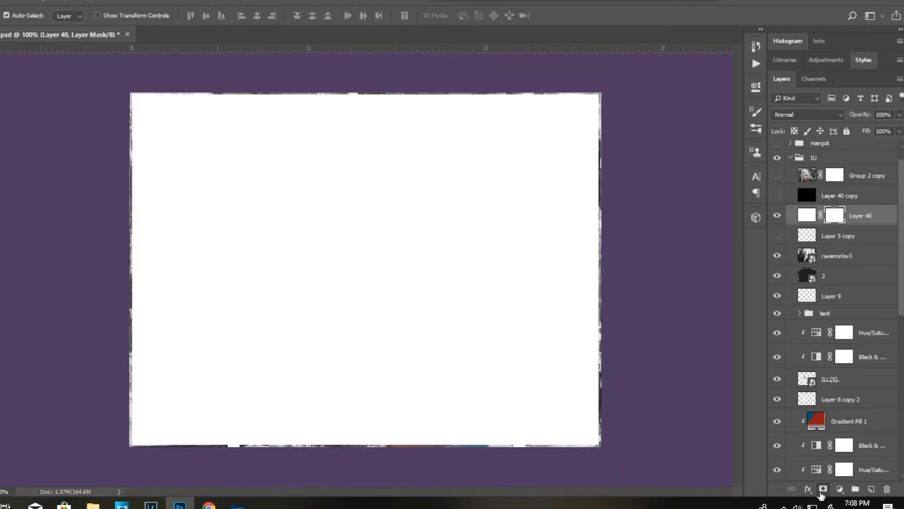
pyautogui.hotkey('ctrl', 'i')
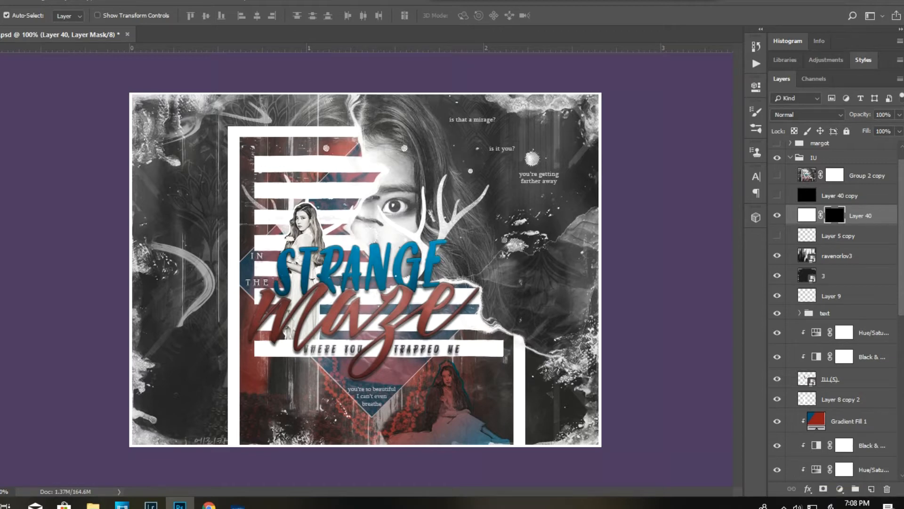
# Hide the masked white layer and delete both it and the black copy
pyautogui.click(777, 215)
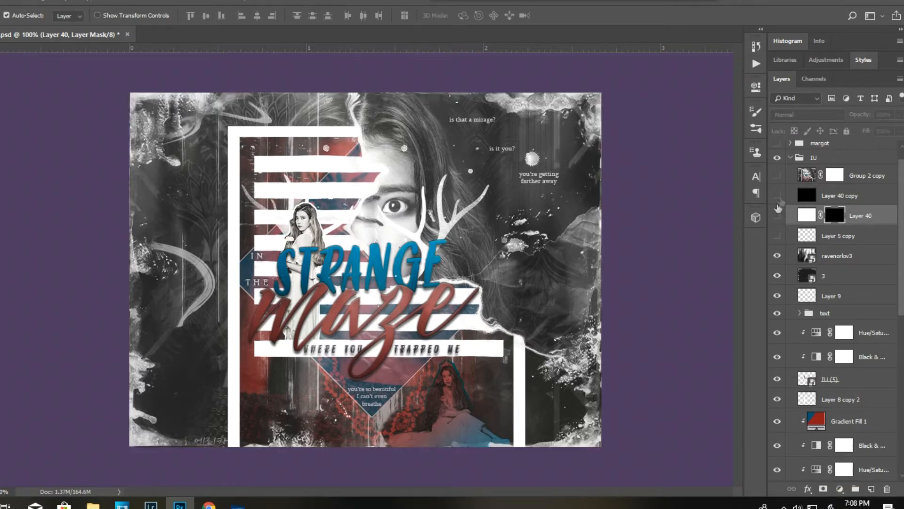
pyautogui.moveTo(839, 193); pyautogui.dragTo(887, 489)
pyautogui.moveTo(848, 196); pyautogui.dragTo(887, 490)
# Add a new layer and fill a thin rectangular selection along the canvas's upper edge with white, then deselect
pyautogui.click(872, 489)
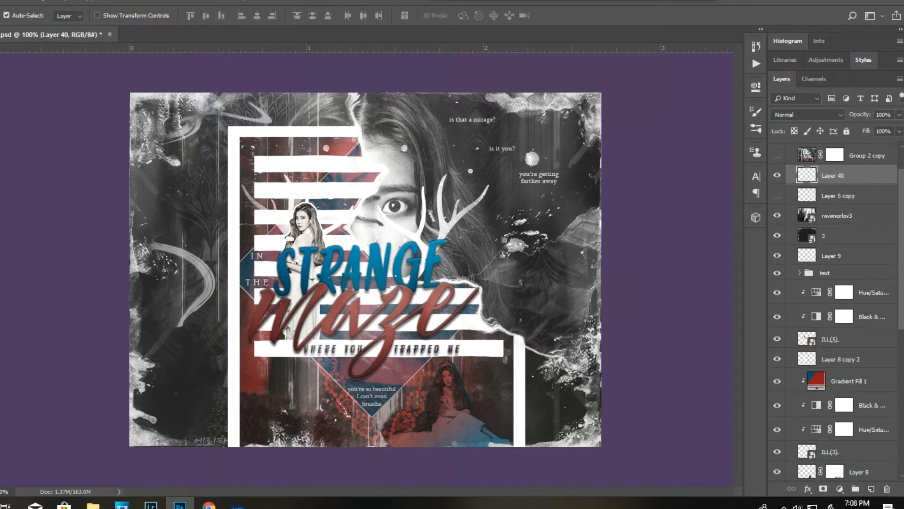
pyautogui.press('m')
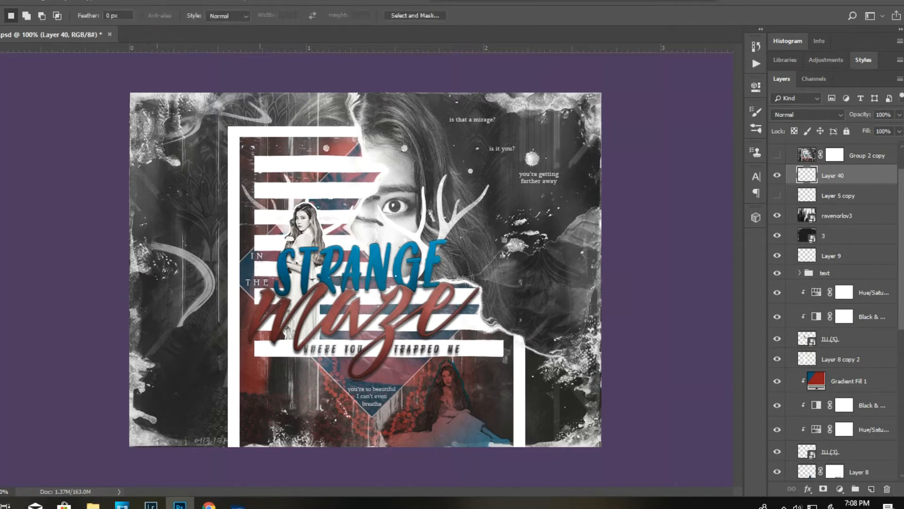
pyautogui.moveTo(132, 94); pyautogui.dragTo(620, 95)
pyautogui.press('g')
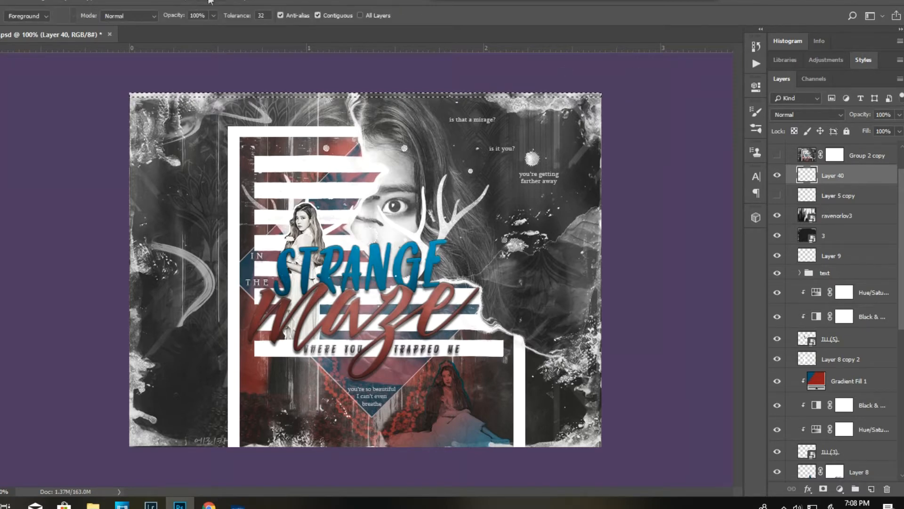
pyautogui.click(404, 95)
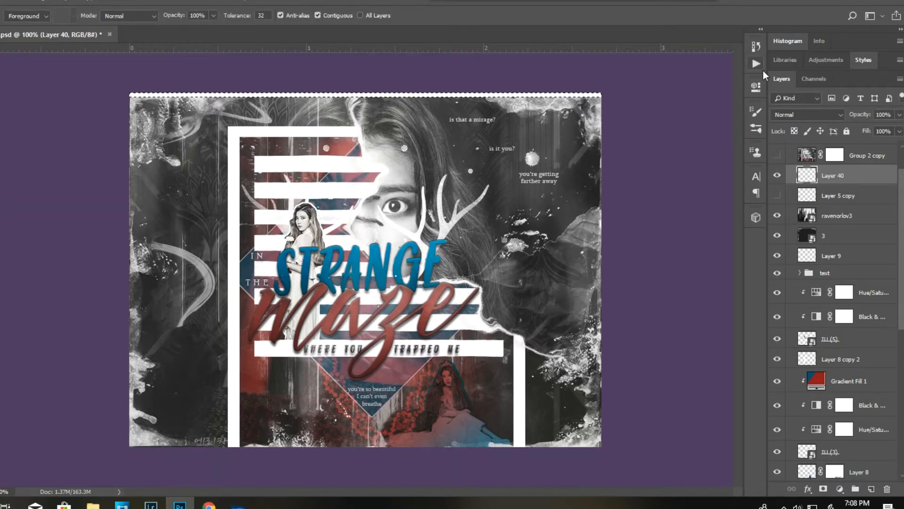
pyautogui.hotkey('ctrl', 'd')
# Duplicate the white strip and move the copy to the canvas's lower edge at Y 595 px
pyautogui.moveTo(887, 384); pyautogui.dragTo(872, 488)
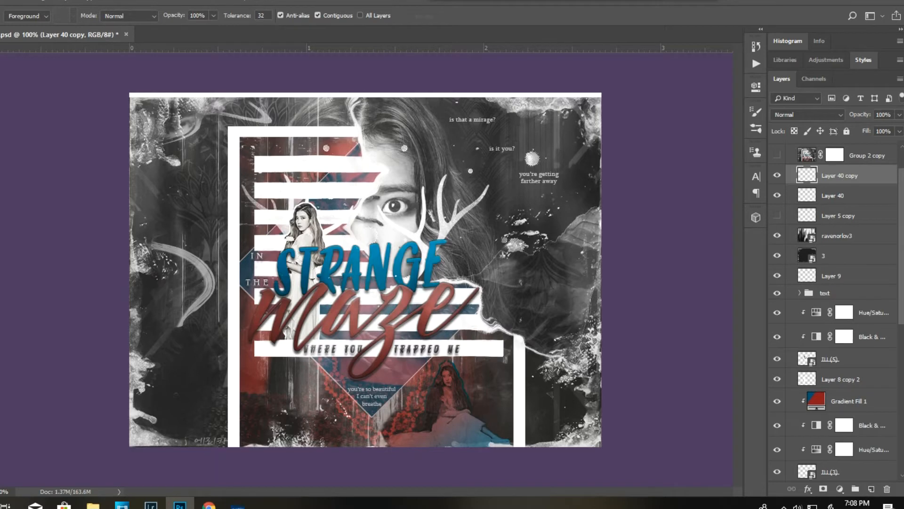
pyautogui.hotkey('ctrl', 't')
pyautogui.moveTo(408, 95); pyautogui.dragTo(407, 447)
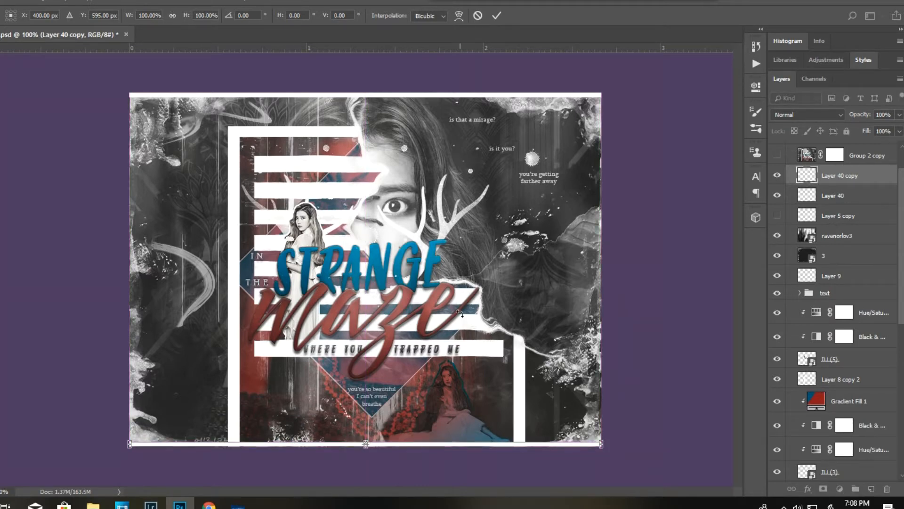
pyautogui.press('Return')
# Duplicate both horizontal strips, rotate the copies 90° clockwise, and shift them until one lies on the canvas's left edge
pyautogui.keyDown('shift'); pyautogui.click(845, 202); pyautogui.keyUp('shift')
pyautogui.moveTo(846, 201); pyautogui.dragTo(871, 489)
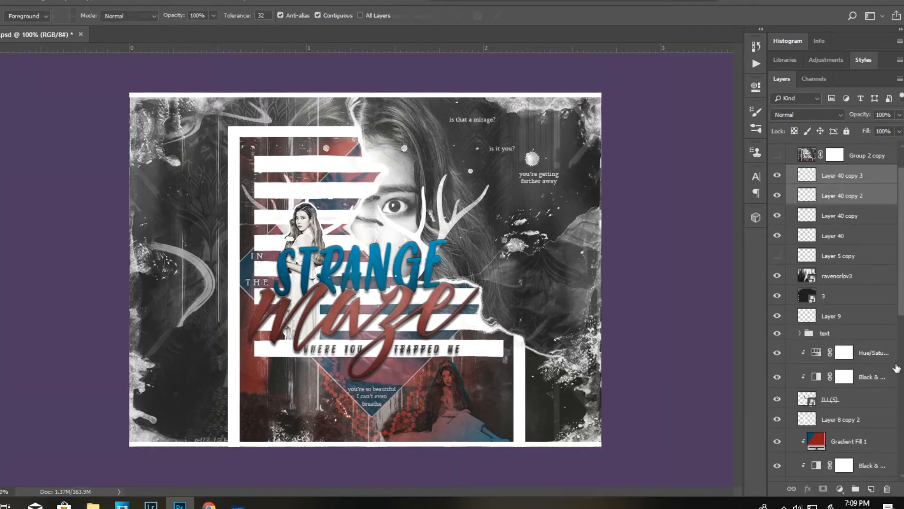
pyautogui.hotkey('ctrl', 't')
pyautogui.rightClick(413, 182)
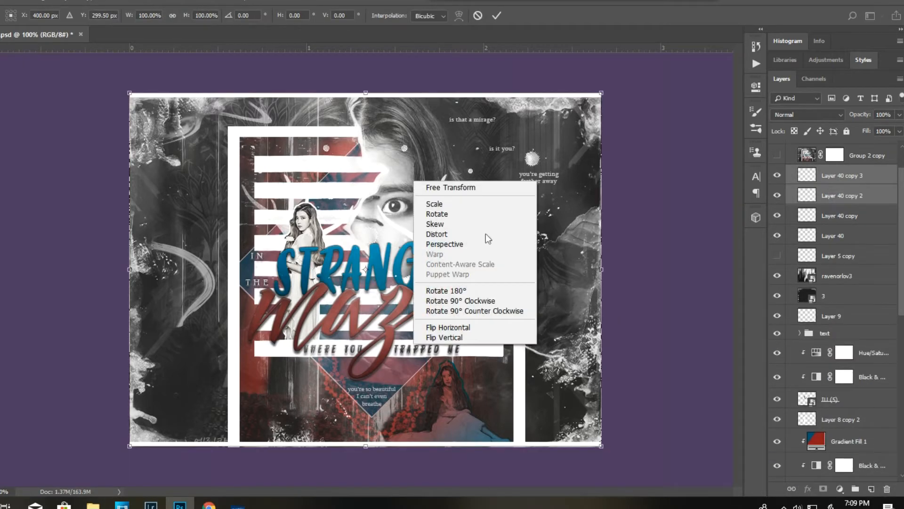
pyautogui.click(490, 302)
pyautogui.moveTo(540, 266); pyautogui.dragTo(479, 266)
pyautogui.press('Return')
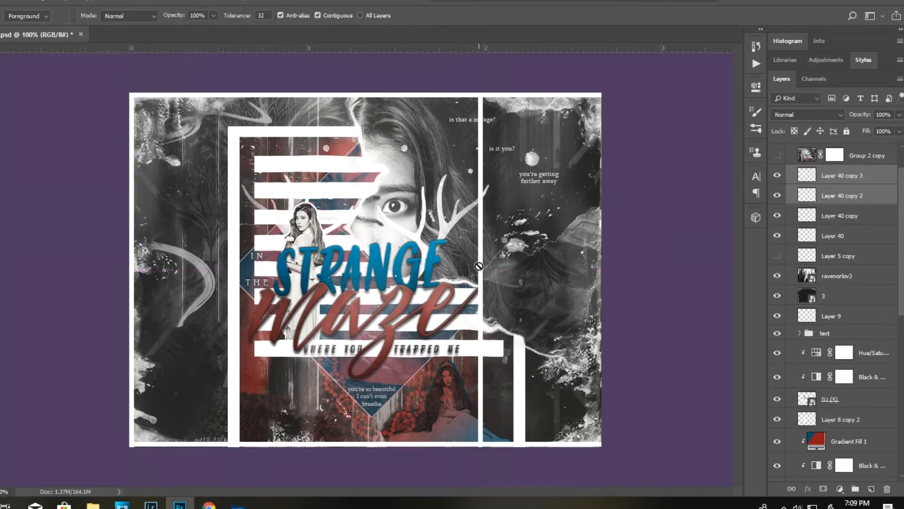
# Move the vertical strip on Layer 40 copy 2 to the canvas's right edge at X 796 px
pyautogui.click(853, 177)
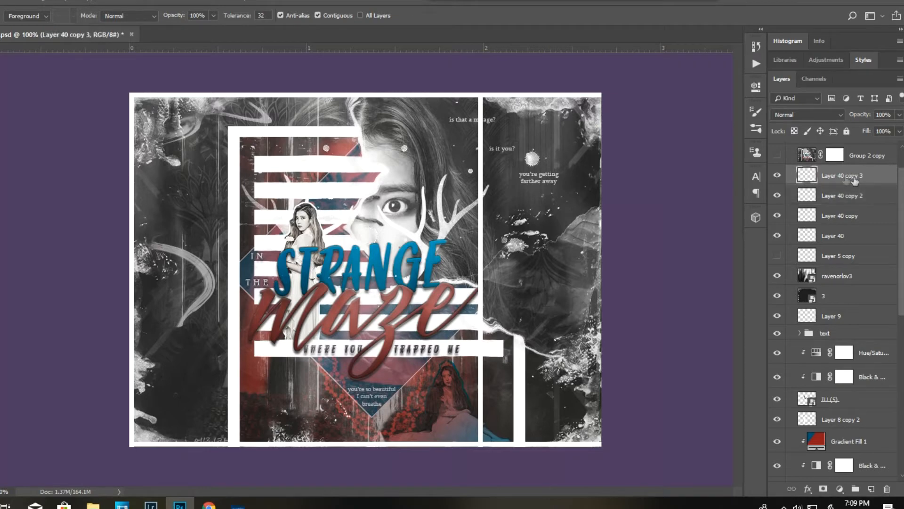
pyautogui.click(778, 179)
pyautogui.click(777, 178)
pyautogui.click(807, 197)
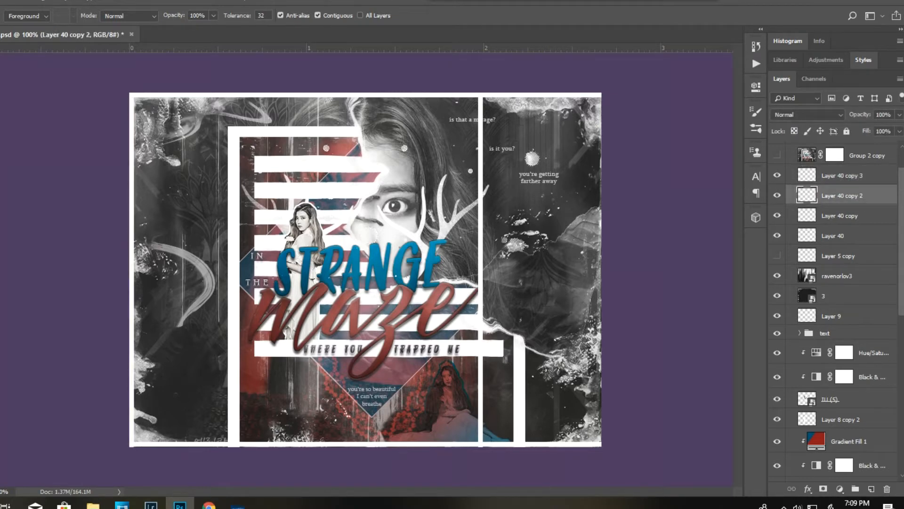
pyautogui.hotkey('ctrl', 't')
pyautogui.press('Right')
pyautogui.press('Right')
pyautogui.press('Right')
pyautogui.press('Right')
pyautogui.press('Right')
pyautogui.moveTo(501, 182); pyautogui.dragTo(603, 186)
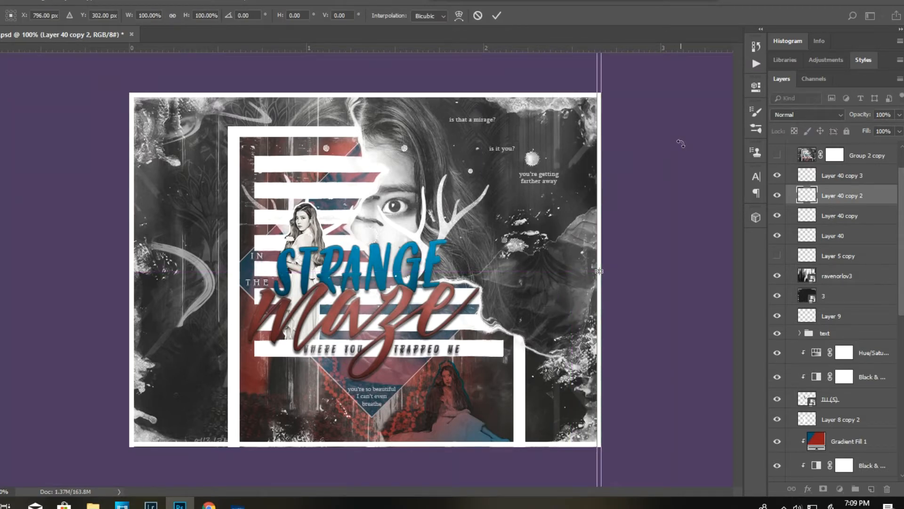
pyautogui.press('Return')
pyautogui.press('g')
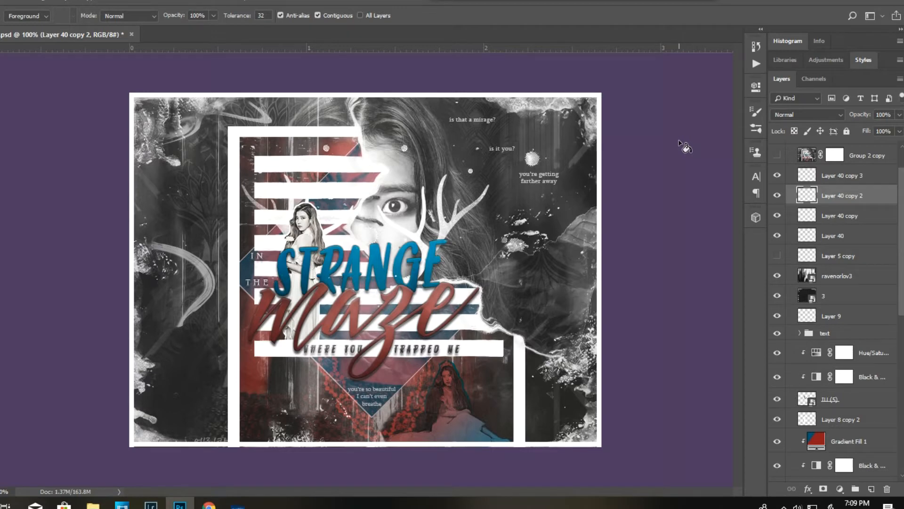
# Make Layer 5 copy visible again and delete the four Layer 40 strip layers
pyautogui.click(851, 239)
pyautogui.click(843, 220)
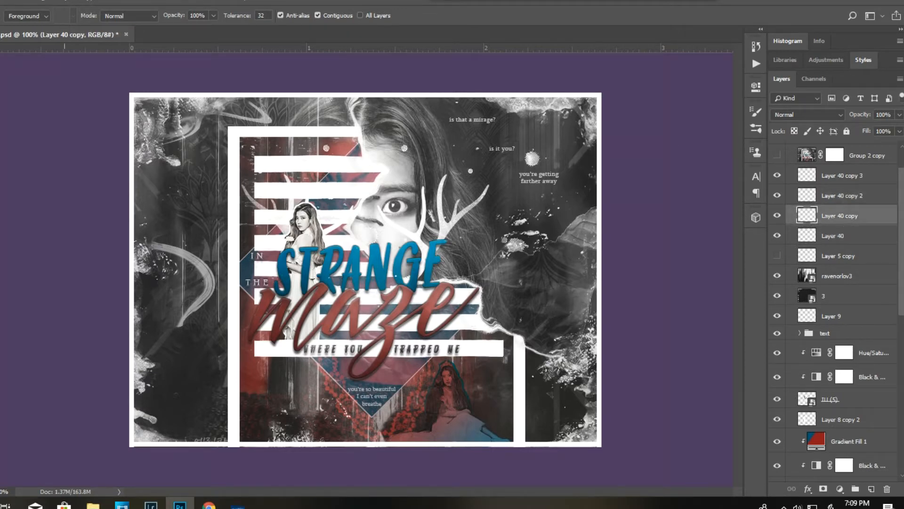
pyautogui.press('v')
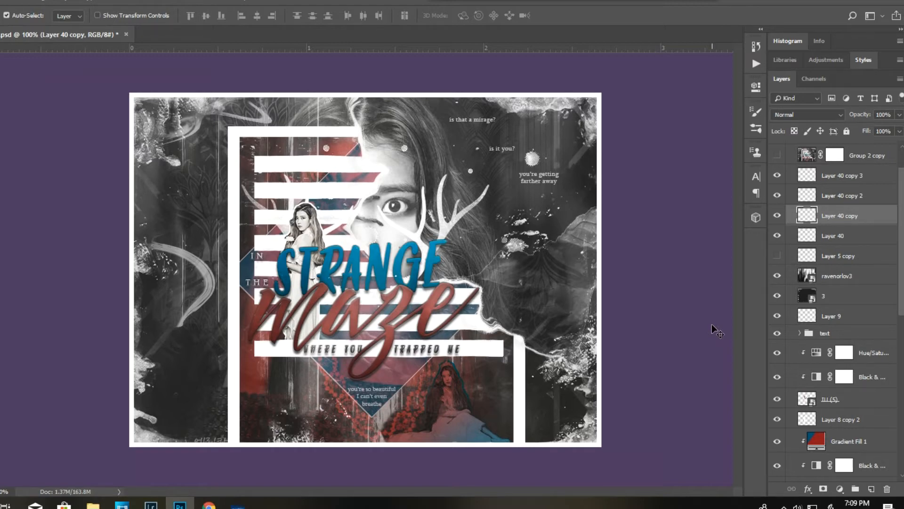
pyautogui.scroll(2, 809, 220)
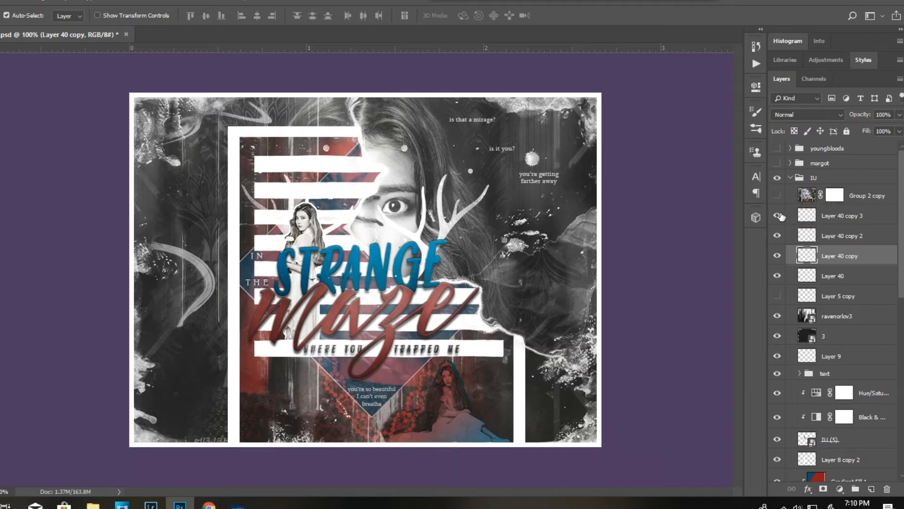
pyautogui.click(830, 279)
pyautogui.click(777, 296)
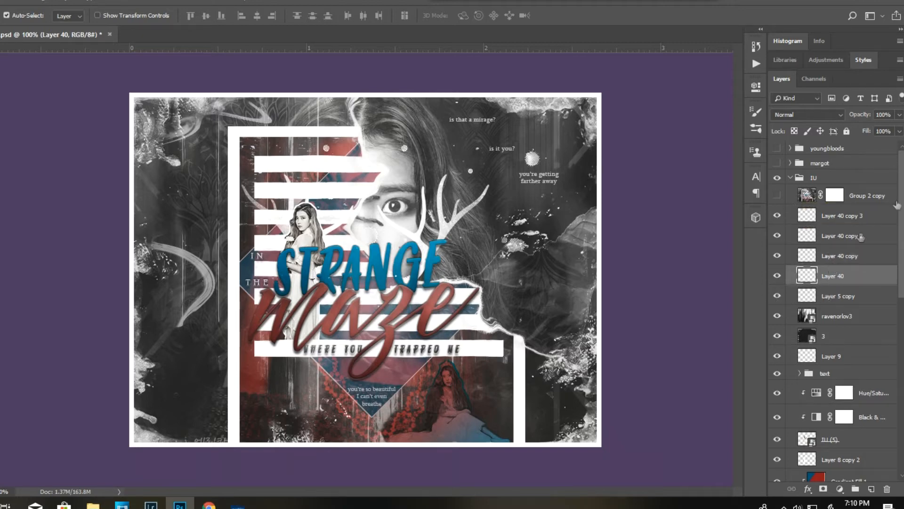
pyautogui.keyDown('shift'); pyautogui.click(864, 215); pyautogui.keyUp('shift')
pyautogui.moveTo(863, 216); pyautogui.dragTo(886, 490)
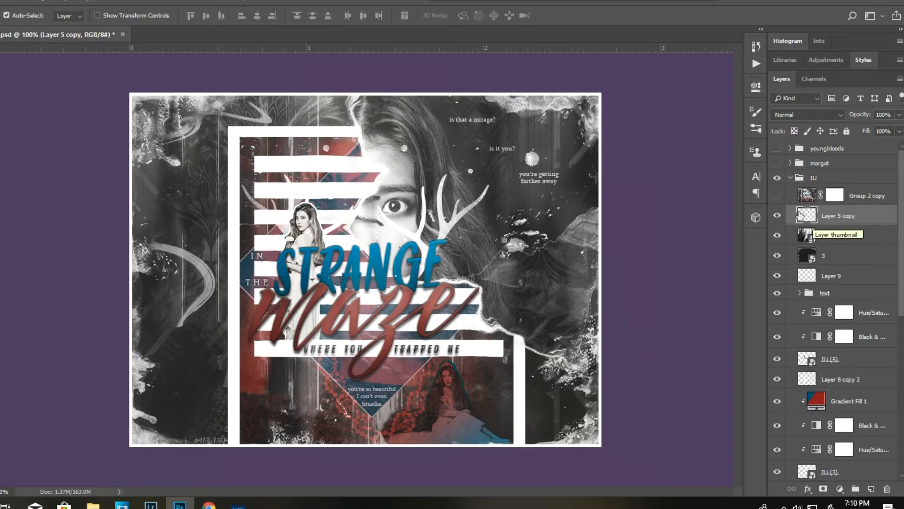
# Make the Group 2 copy layer at the top of the IU group visible
pyautogui.click(777, 195)
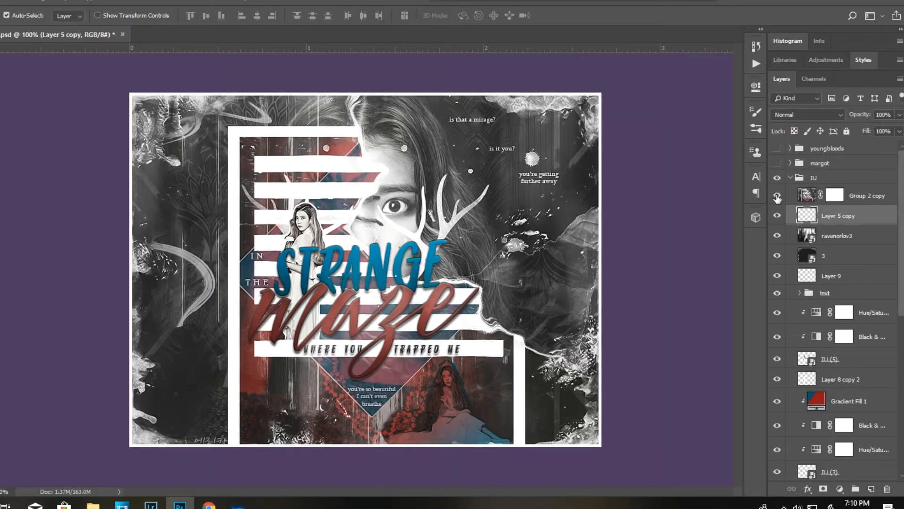
# Compare the composite with and without the Group 2 copy layer by toggling its visibility
pyautogui.click(777, 196)
pyautogui.click(777, 196)
pyautogui.click(777, 196)
pyautogui.click(777, 196)
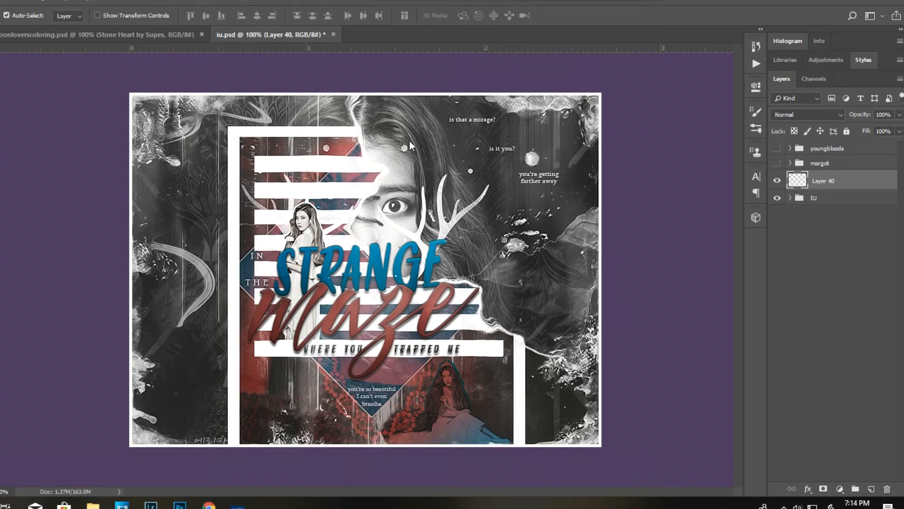
# Copy the Stone Heart by Supes group from the open coloring document into iu.psd above Layer 40 and make it visible
pyautogui.click(141, 40)
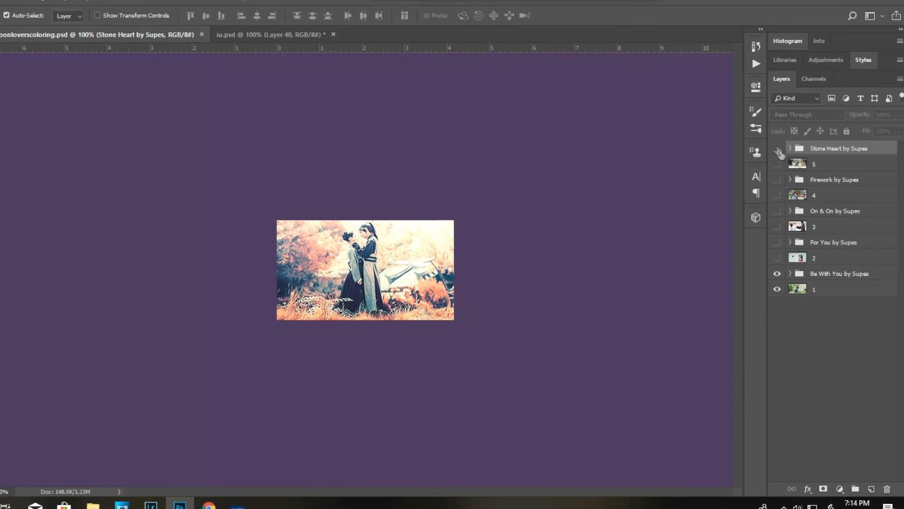
pyautogui.moveTo(809, 141); pyautogui.dragTo(282, 216)
pyautogui.click(777, 179)
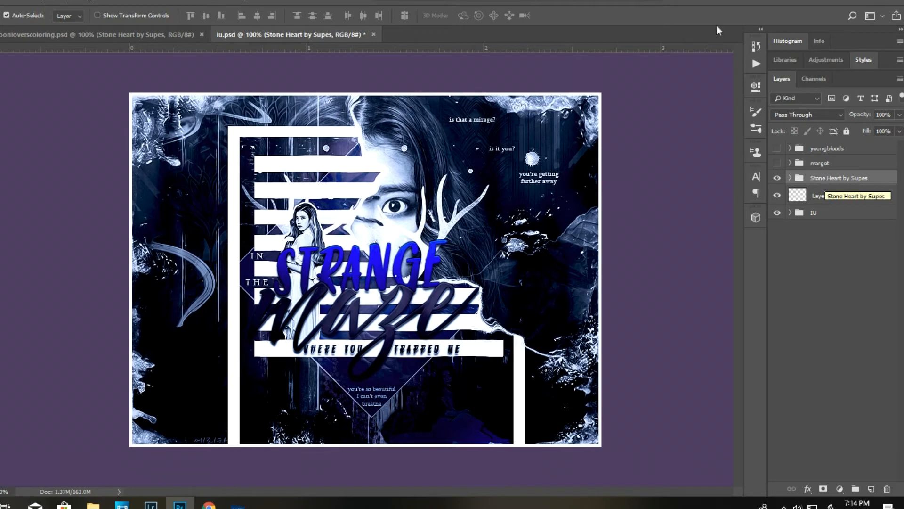
# Lower the Stone Heart by Supes group's opacity to 47%, compare the composite with and without it, and leave it hidden
pyautogui.moveTo(859, 115); pyautogui.dragTo(882, 134)
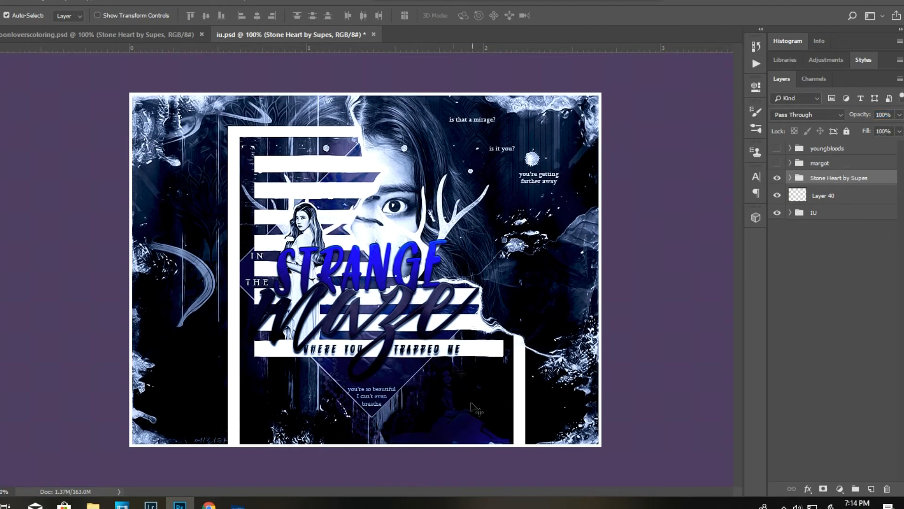
pyautogui.moveTo(860, 118); pyautogui.dragTo(834, 120)
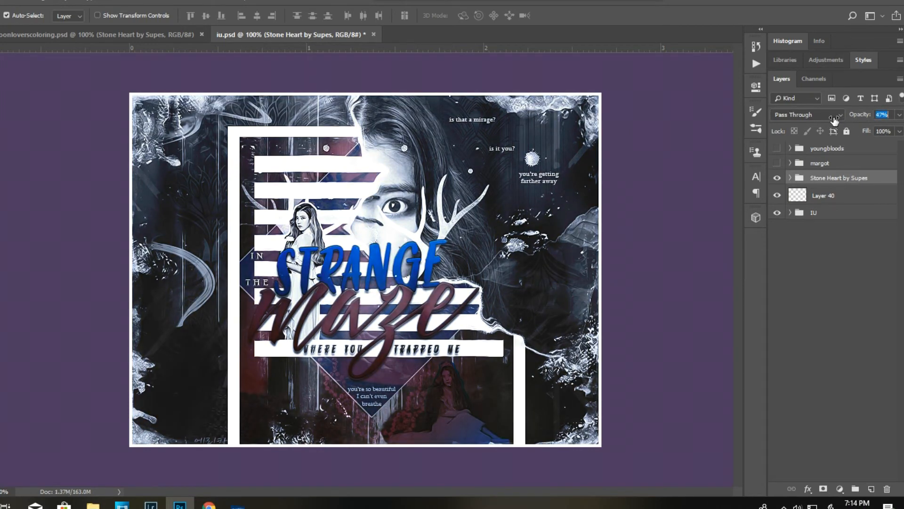
pyautogui.click(777, 178)
pyautogui.click(777, 178)
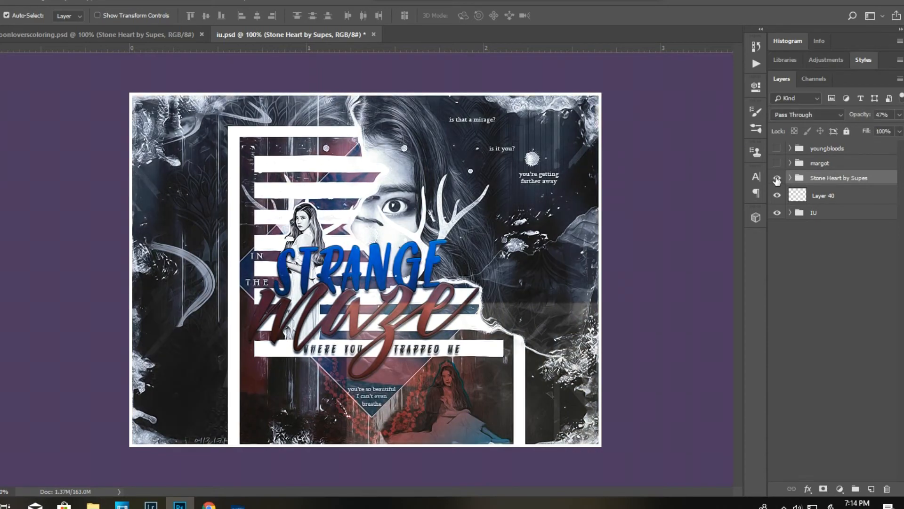
pyautogui.click(777, 178)
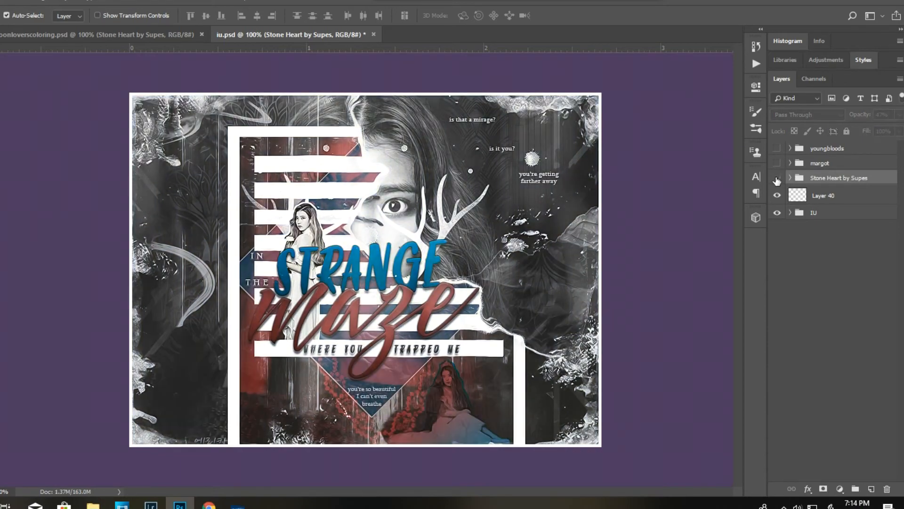
# Copy the Be With You by Supes group from the coloring document into iu.psd and lower its opacity to 71%
pyautogui.click(76, 35)
pyautogui.moveTo(843, 274); pyautogui.dragTo(860, 182)
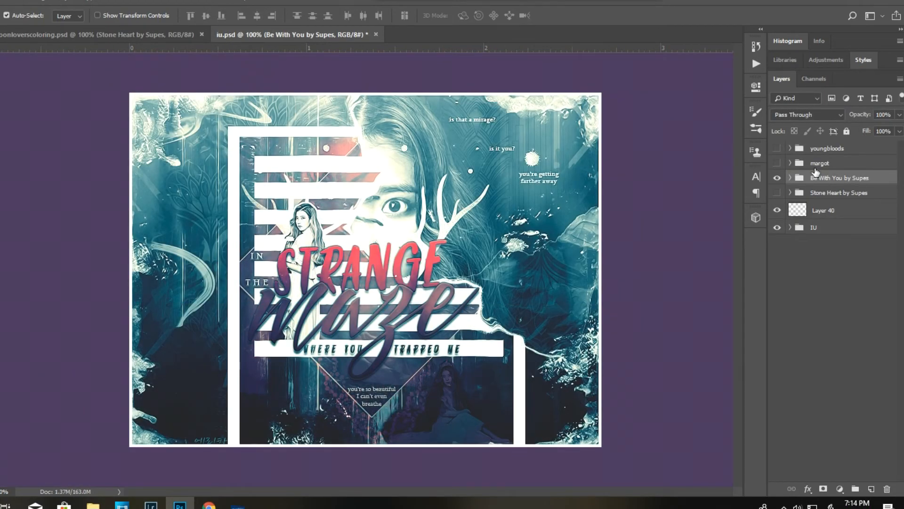
pyautogui.moveTo(866, 117); pyautogui.dragTo(850, 119)
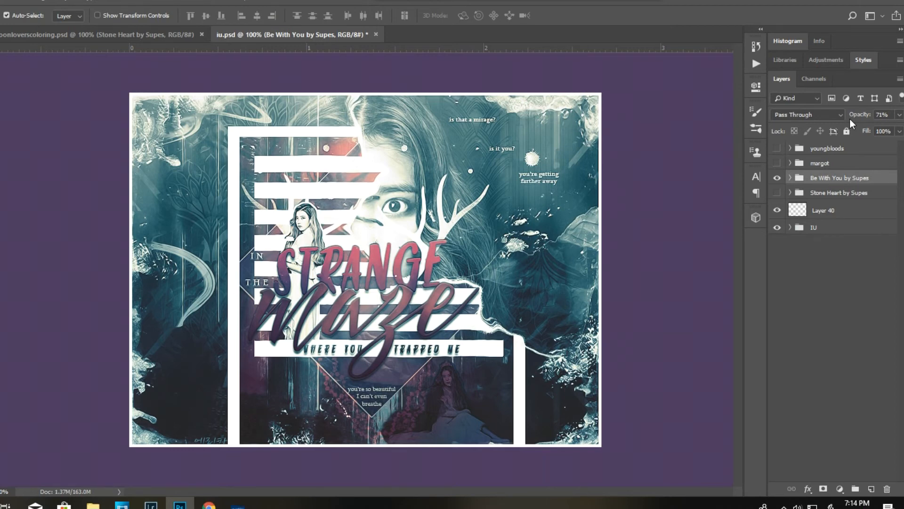
# Expand the Be With You by Supes group to show its adjustment layers and set the group's opacity to 100%
pyautogui.click(790, 178)
pyautogui.scroll(-1, 842, 232)
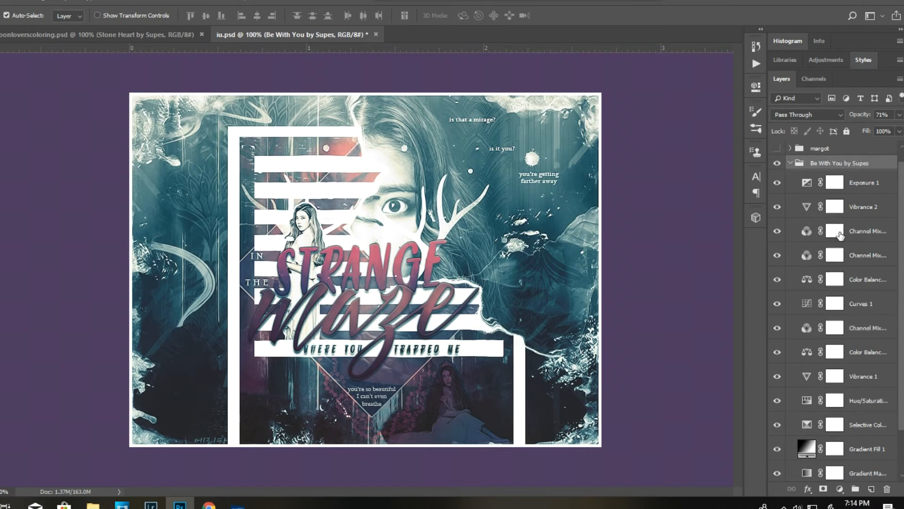
pyautogui.scroll(1, 841, 230)
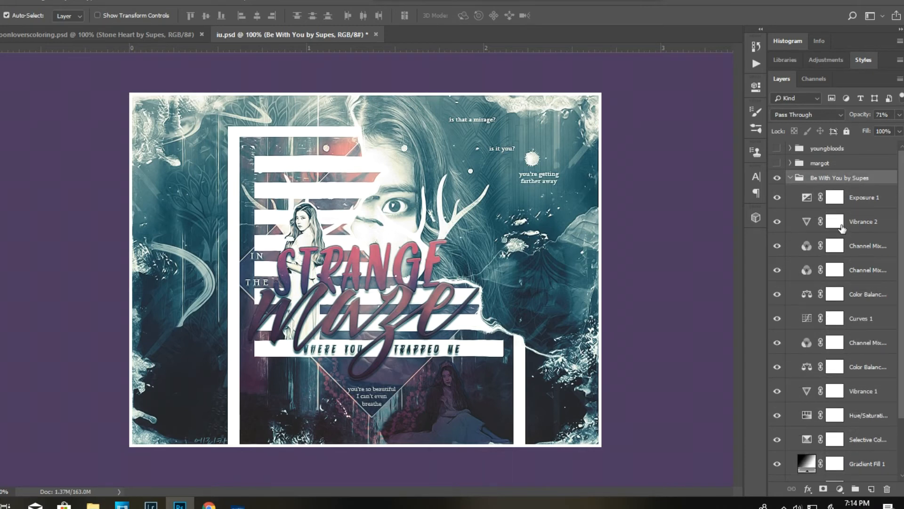
pyautogui.click(881, 114)
pyautogui.write('100')
pyautogui.press('Return')
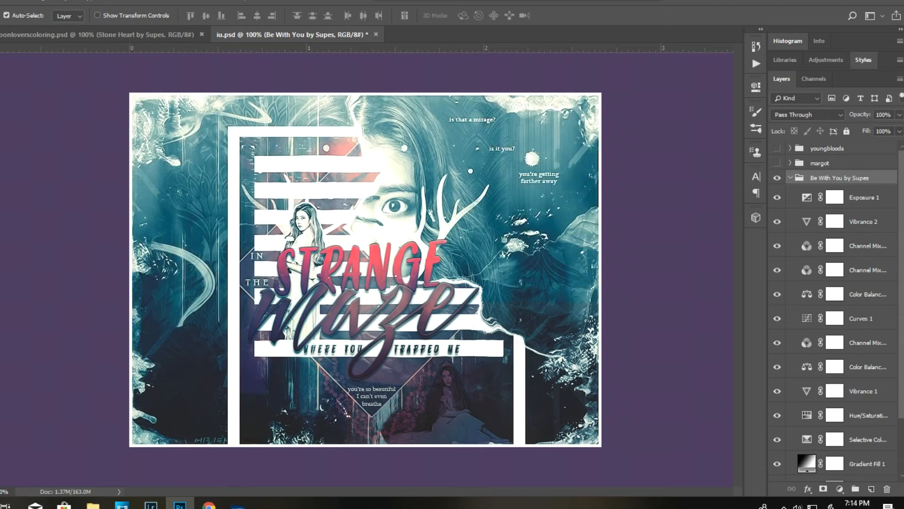
# Compare the coloring with and without the Exposure 1 adjustment by toggling its visibility
pyautogui.click(780, 199)
pyautogui.click(778, 199)
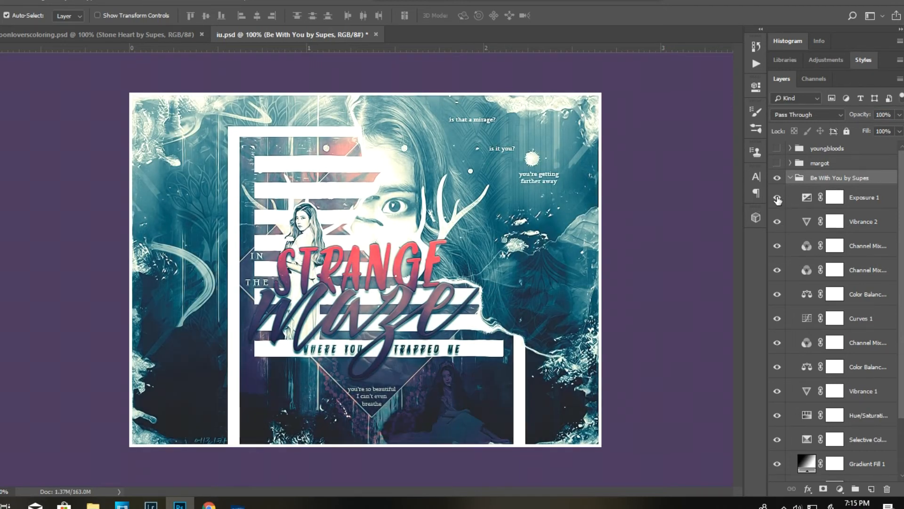
pyautogui.click(778, 200)
pyautogui.click(778, 199)
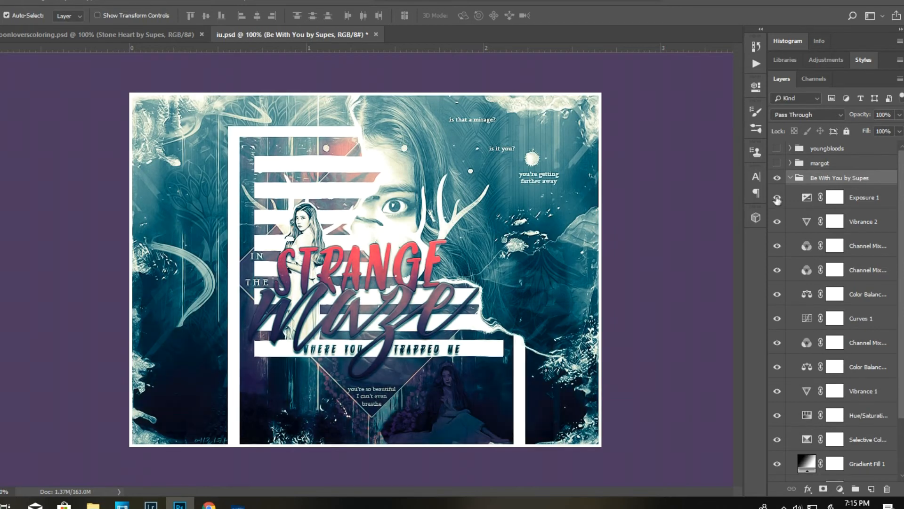
# Toggle the Gradient Fill 1 layer in the Be With You by Supes group to compare its effect, leaving it hidden
pyautogui.scroll(-3, 834, 306)
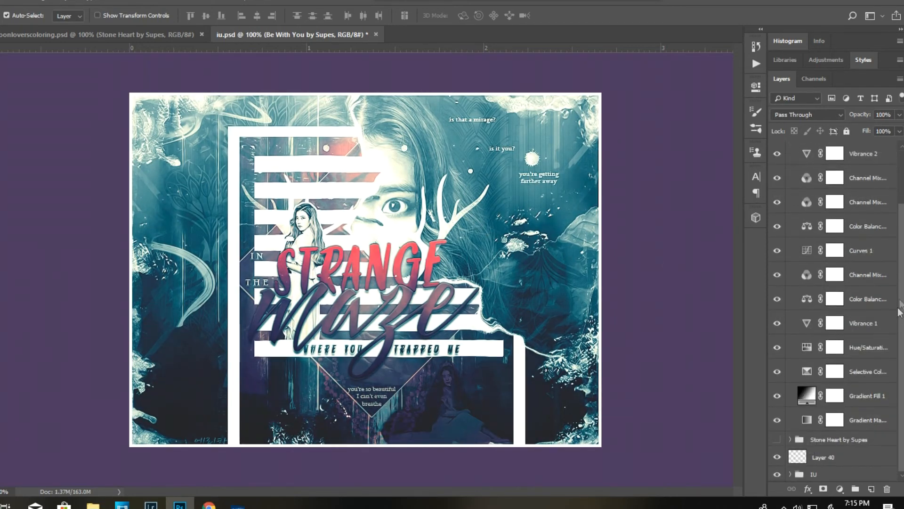
pyautogui.click(778, 397)
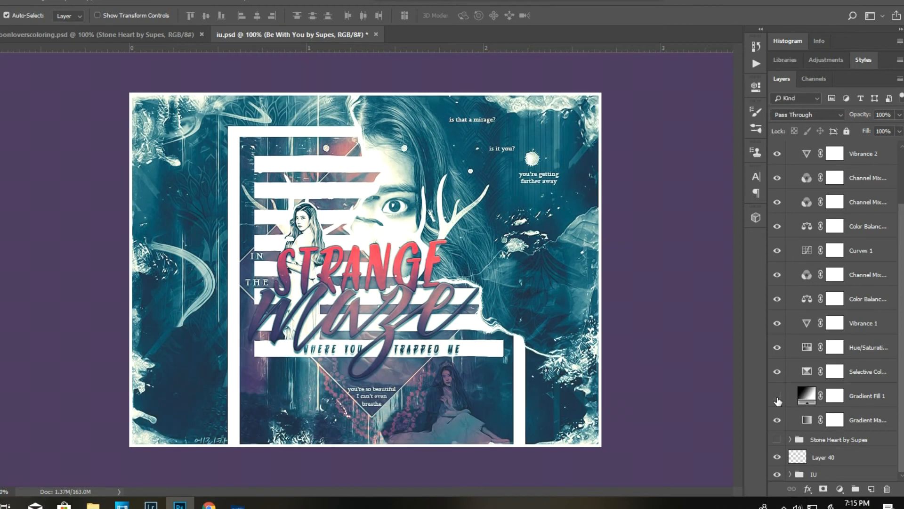
pyautogui.click(778, 397)
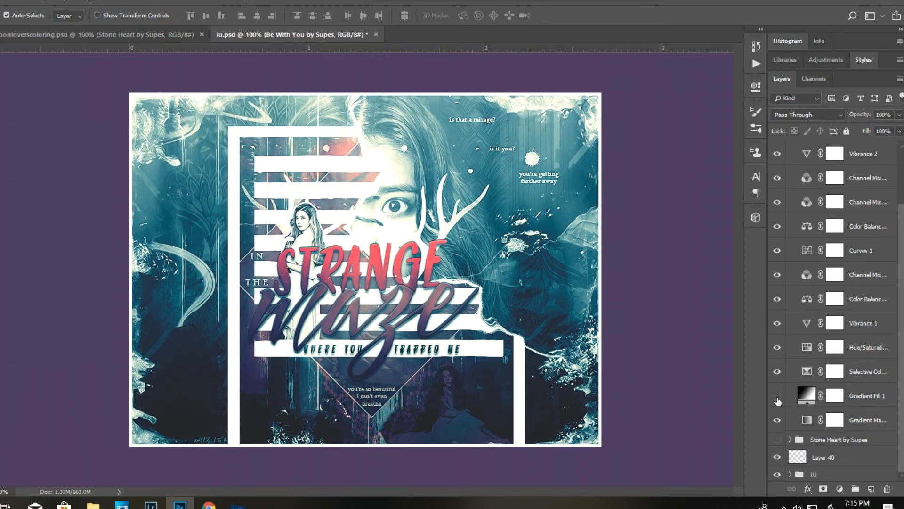
pyautogui.click(777, 397)
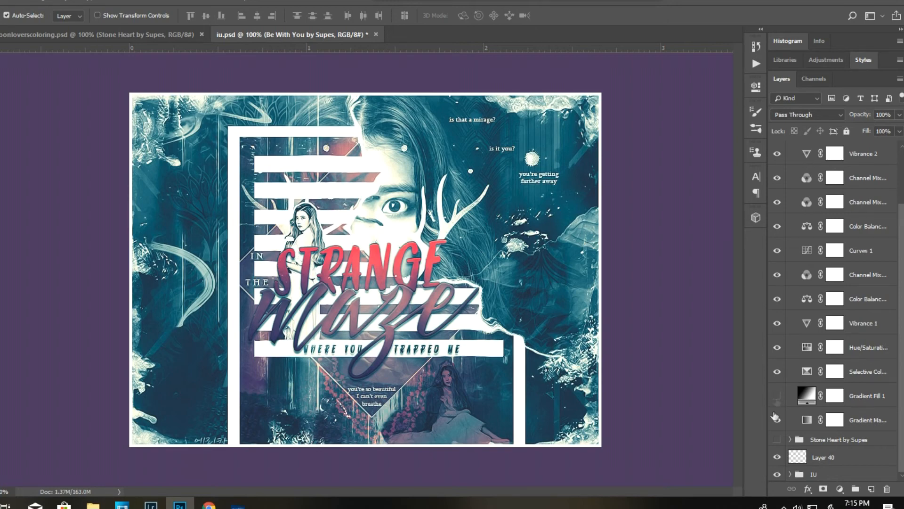
# Collapse the Be With You by Supes group, compare the composite with and without it, and leave it hidden
pyautogui.scroll(3, 798, 240)
pyautogui.click(791, 178)
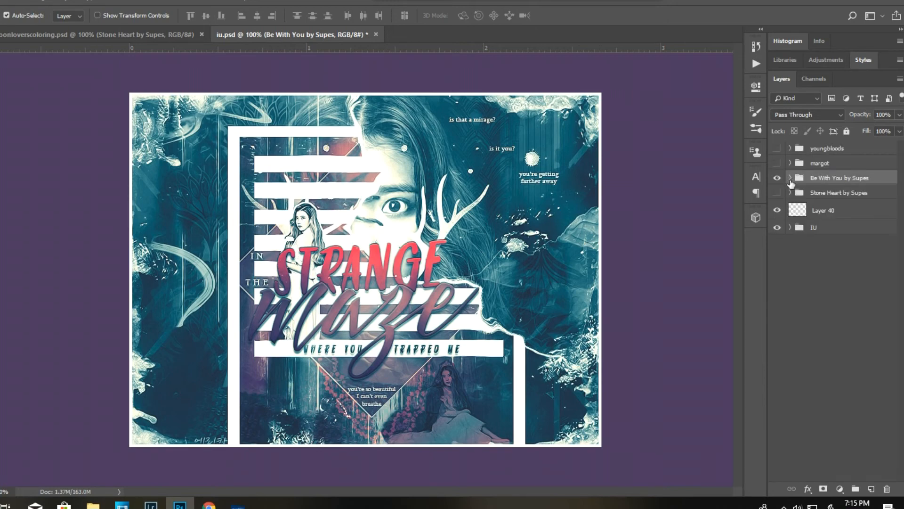
pyautogui.click(777, 178)
pyautogui.click(778, 178)
pyautogui.click(777, 178)
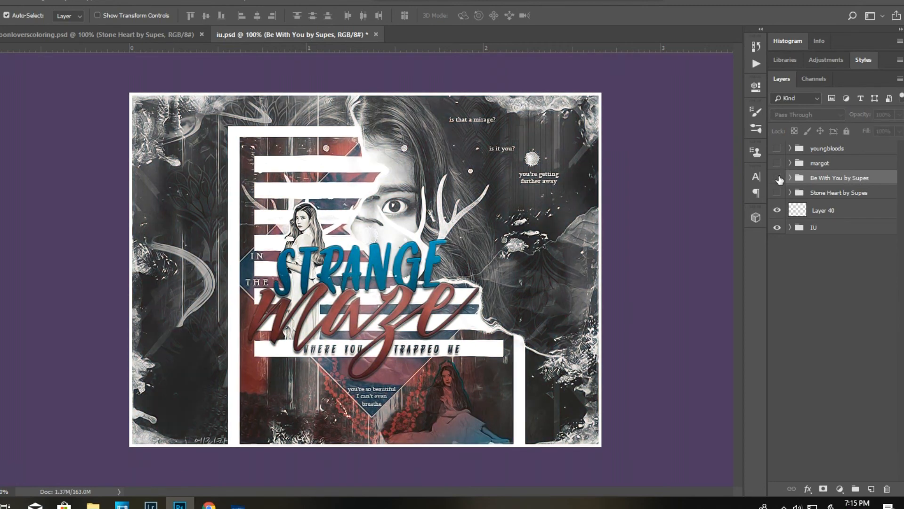